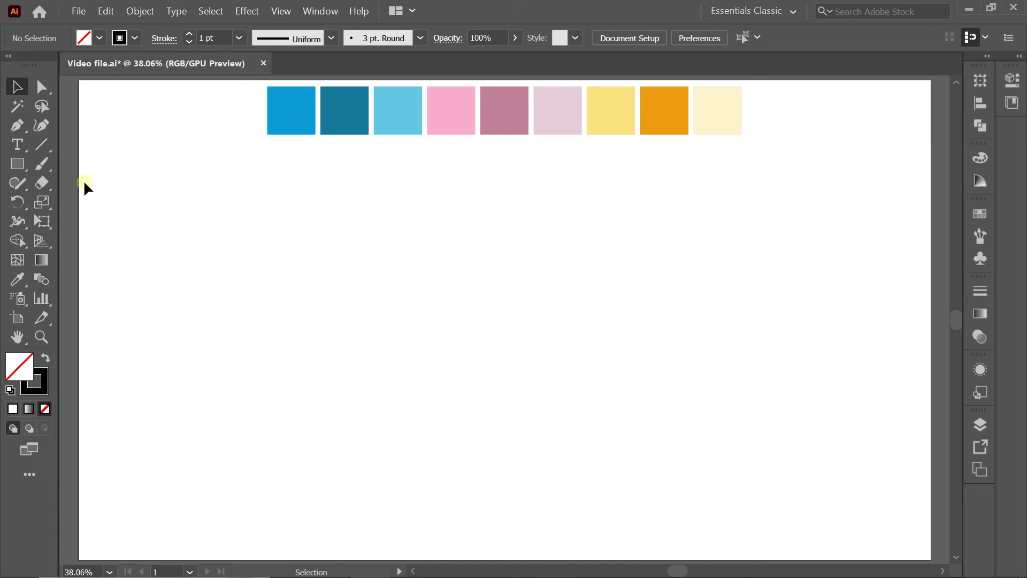
# Step: Draw a 530 px square centred on the artboard and rotate it 45° into a diamond
pyautogui.click(19, 163)
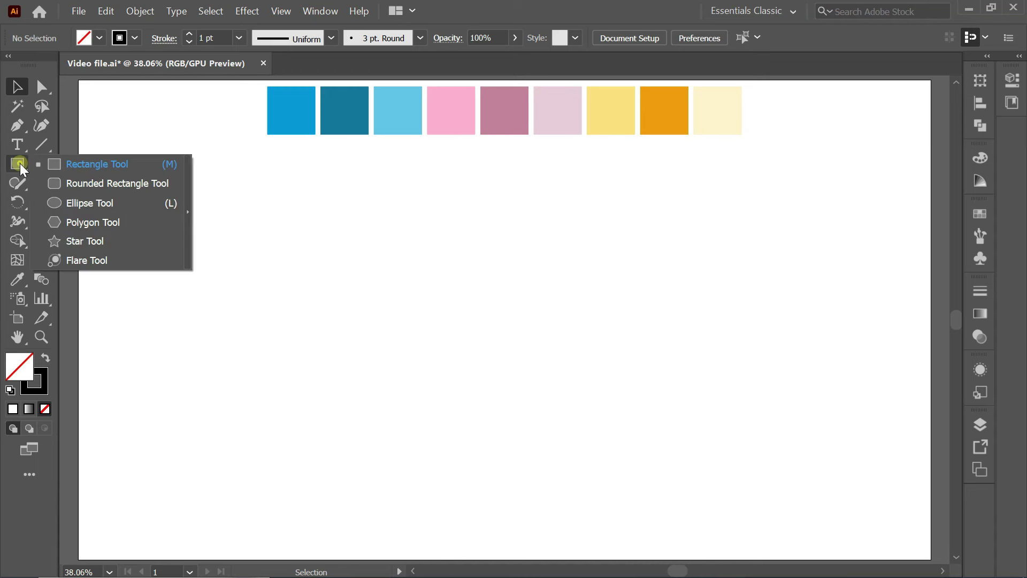
pyautogui.click(134, 166)
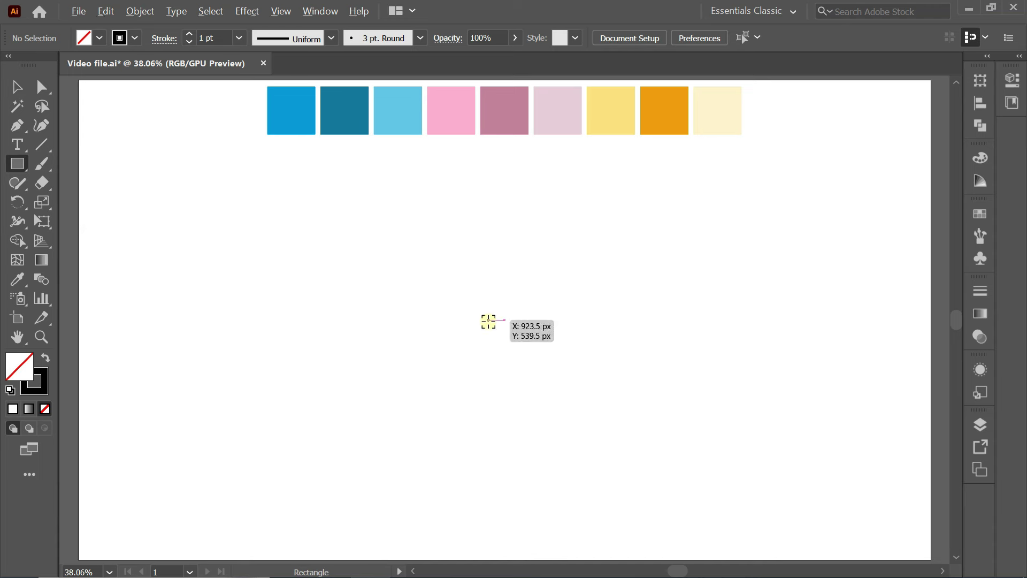
pyautogui.moveTo(489, 322); pyautogui.dragTo(605, 375)
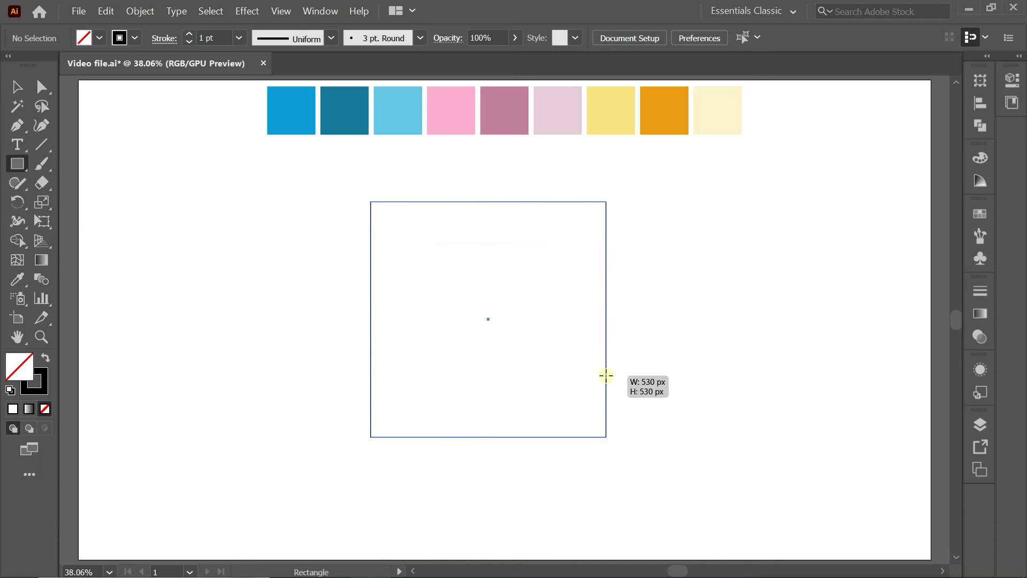
pyautogui.click(17, 86)
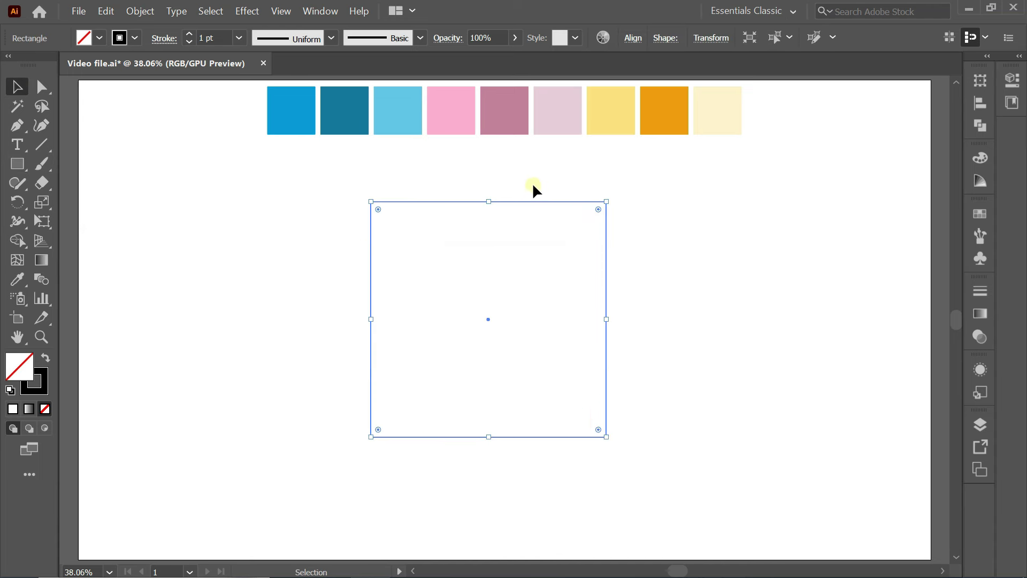
pyautogui.moveTo(612, 196); pyautogui.dragTo(645, 321)
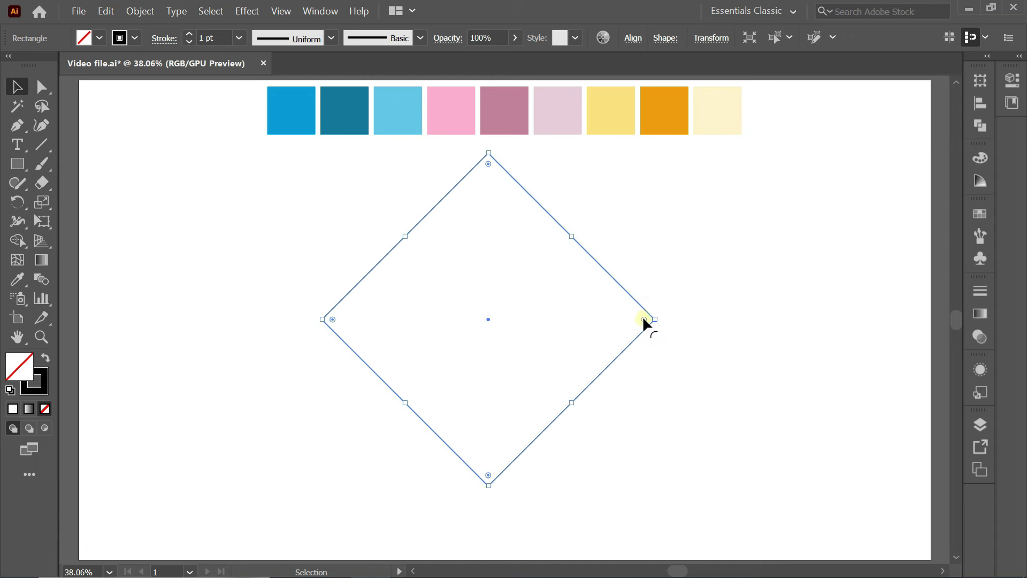
pyautogui.moveTo(42, 202); pyautogui.dragTo(118, 207)
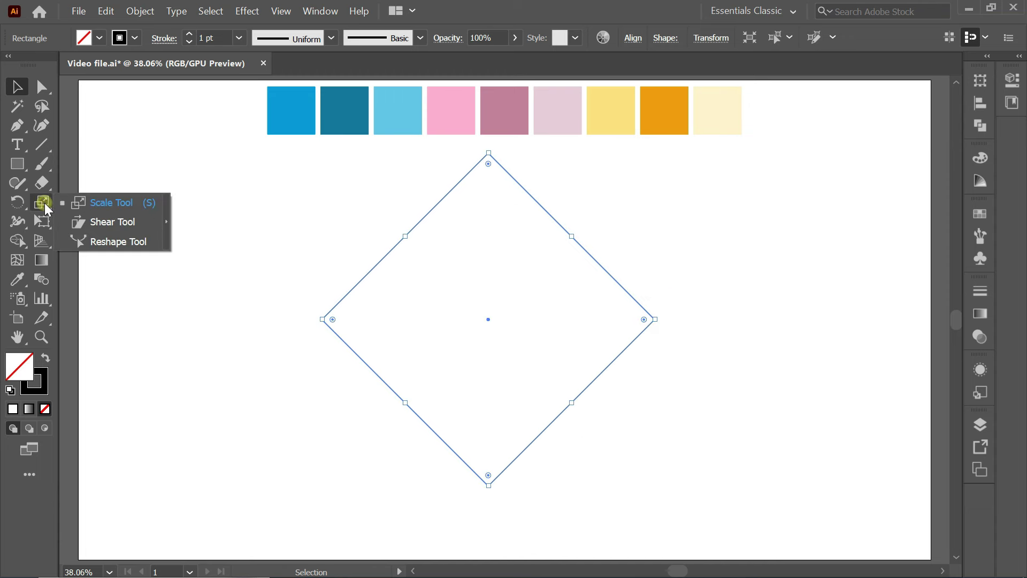
# Step: Scale the diamond horizontally to about two-thirds width, making a tall rhombus
pyautogui.click(123, 203)
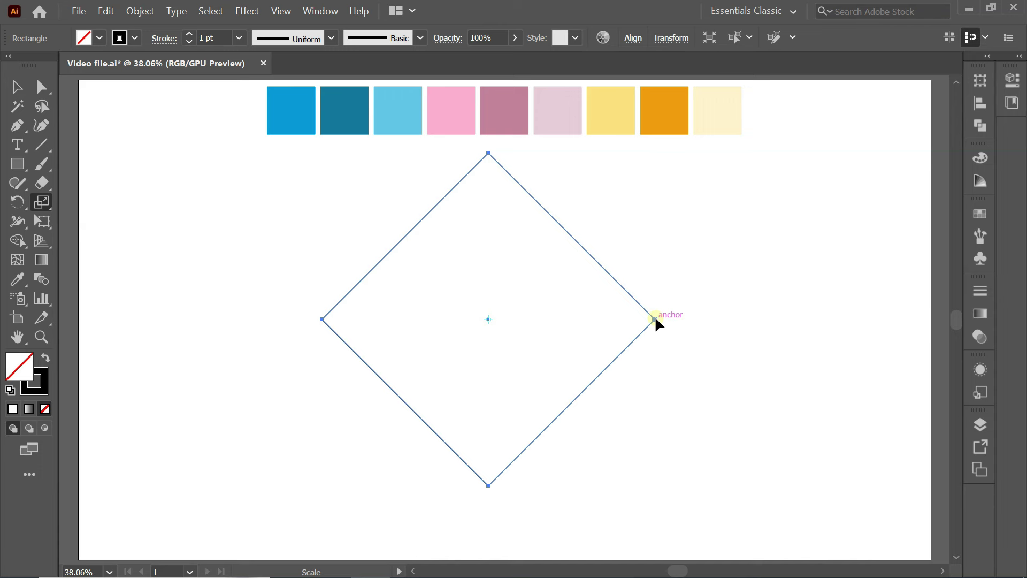
pyautogui.moveTo(655, 319); pyautogui.dragTo(600, 319)
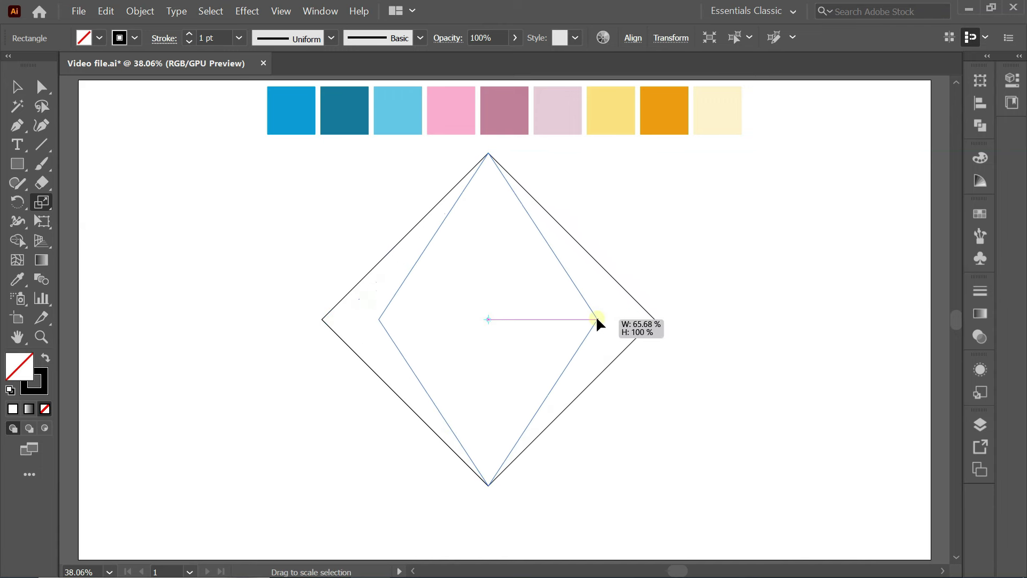
pyautogui.moveTo(600, 318); pyautogui.dragTo(593, 318)
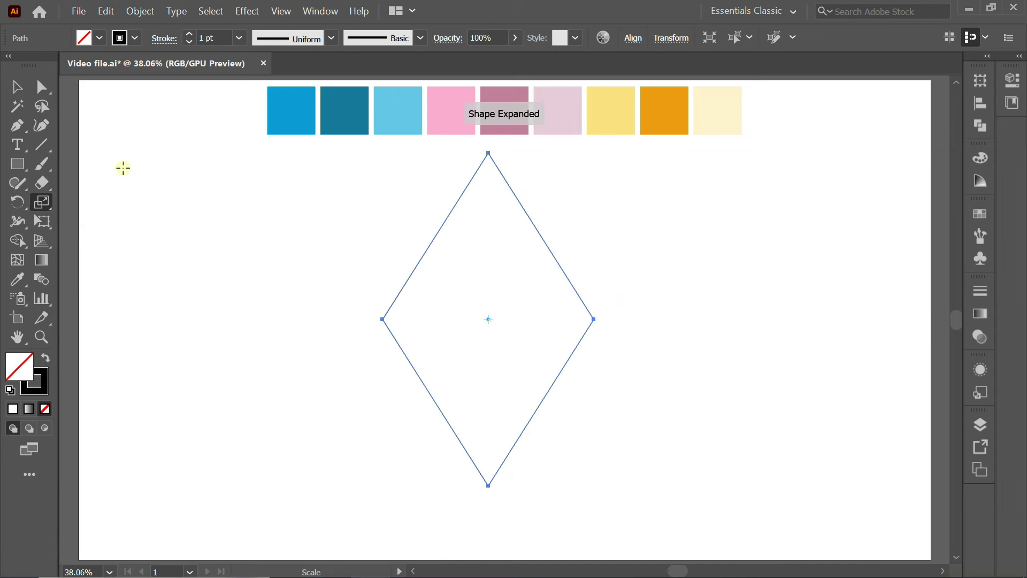
# Step: Alt-drag an overlapping copy of the rhombus about 238 px to the right
pyautogui.click(17, 86)
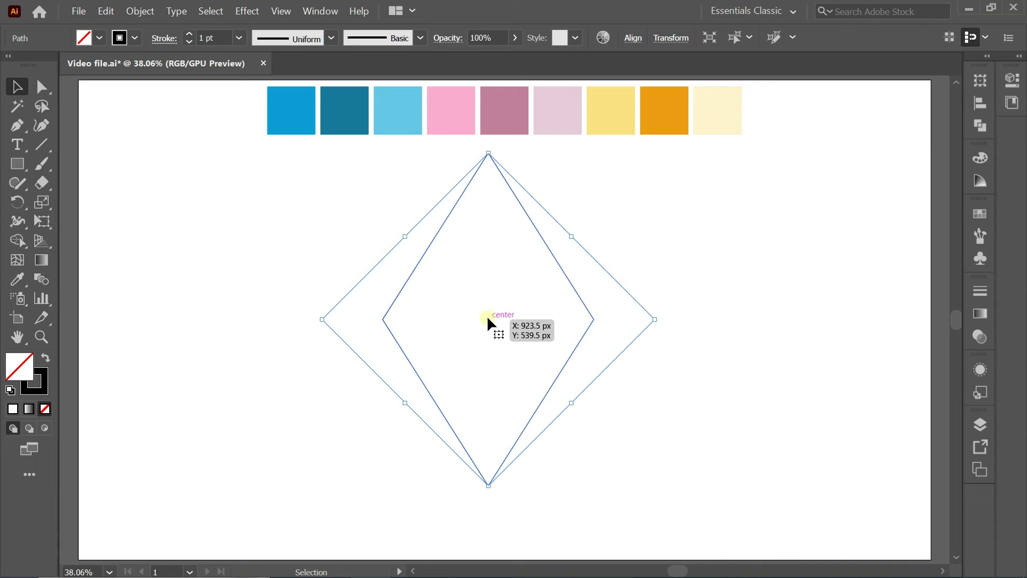
pyautogui.moveTo(488, 319); pyautogui.dragTo(593, 320)
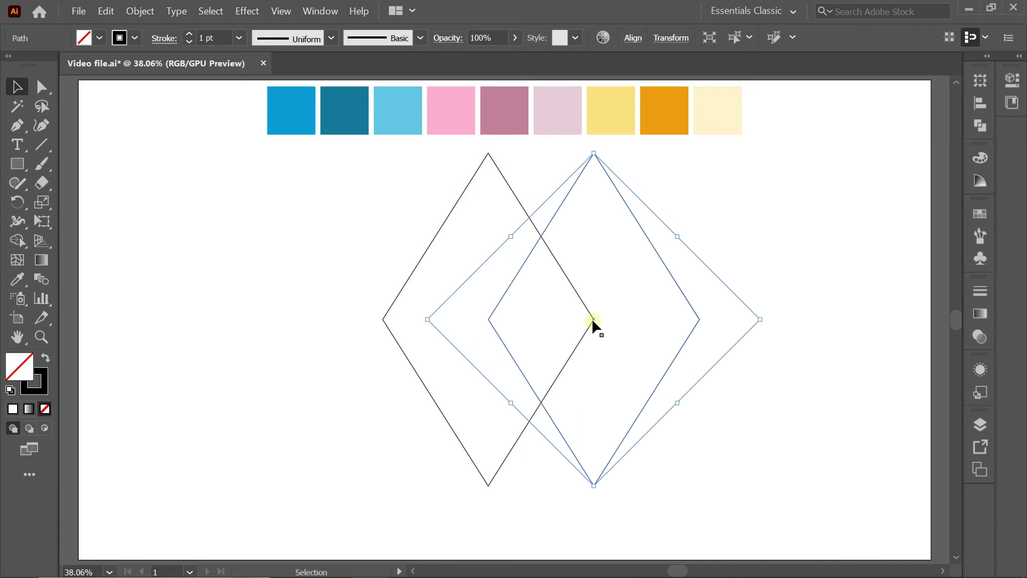
pyautogui.click(355, 239)
# Step: Draw Pen lines across the rhombuses' top points and middle level
pyautogui.moveTo(20, 124); pyautogui.dragTo(108, 127)
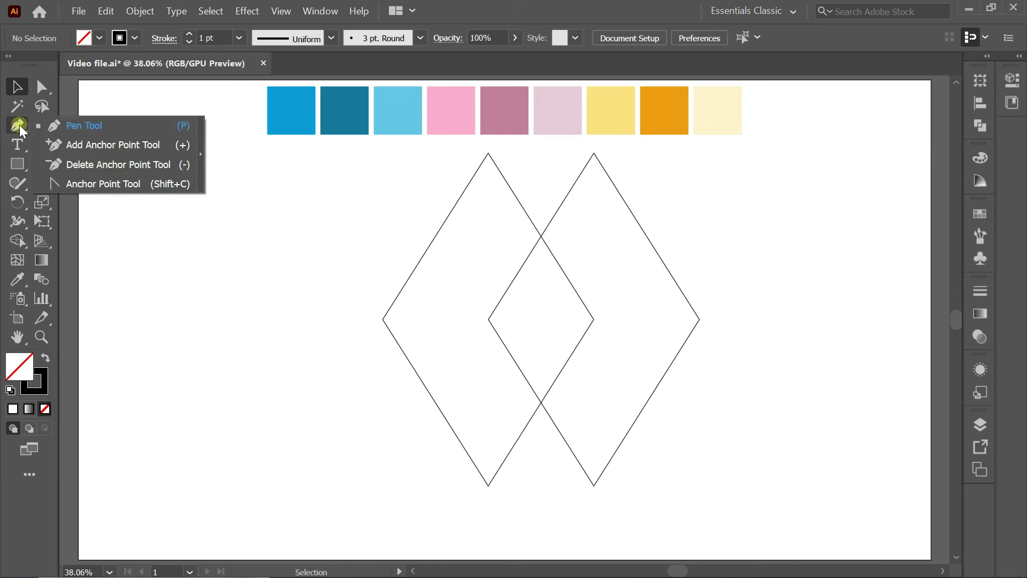
pyautogui.click(440, 153)
pyautogui.keyDown('shift'); pyautogui.click(648, 153); pyautogui.keyUp('shift')
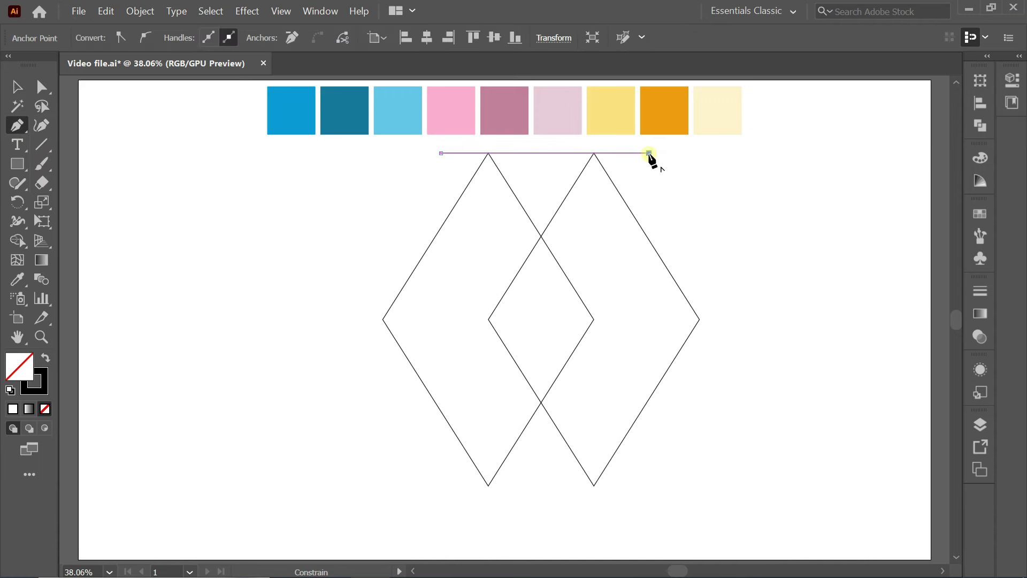
pyautogui.click(368, 319)
pyautogui.keyDown('shift'); pyautogui.click(604, 319); pyautogui.keyUp('shift')
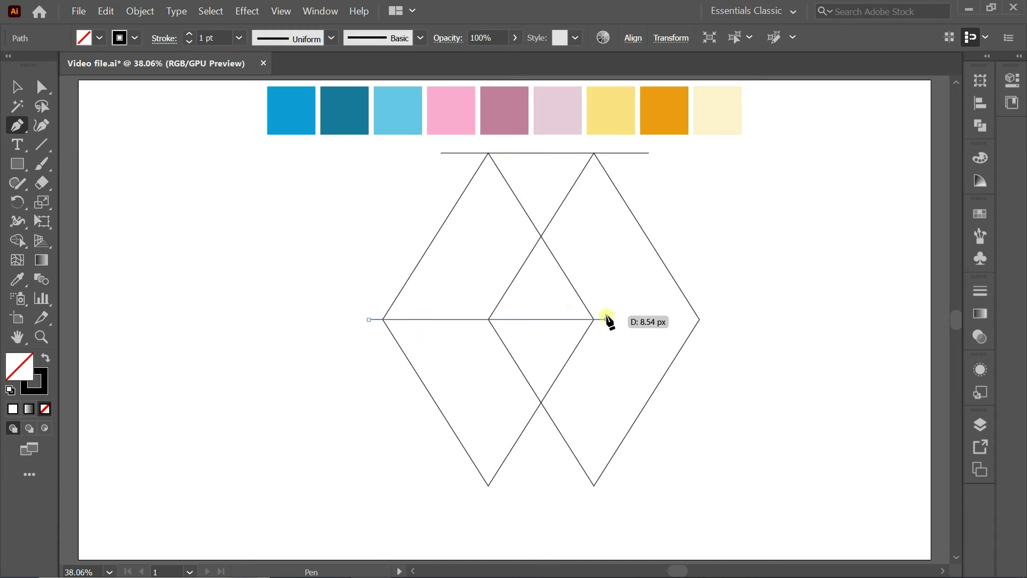
pyautogui.press('Escape')
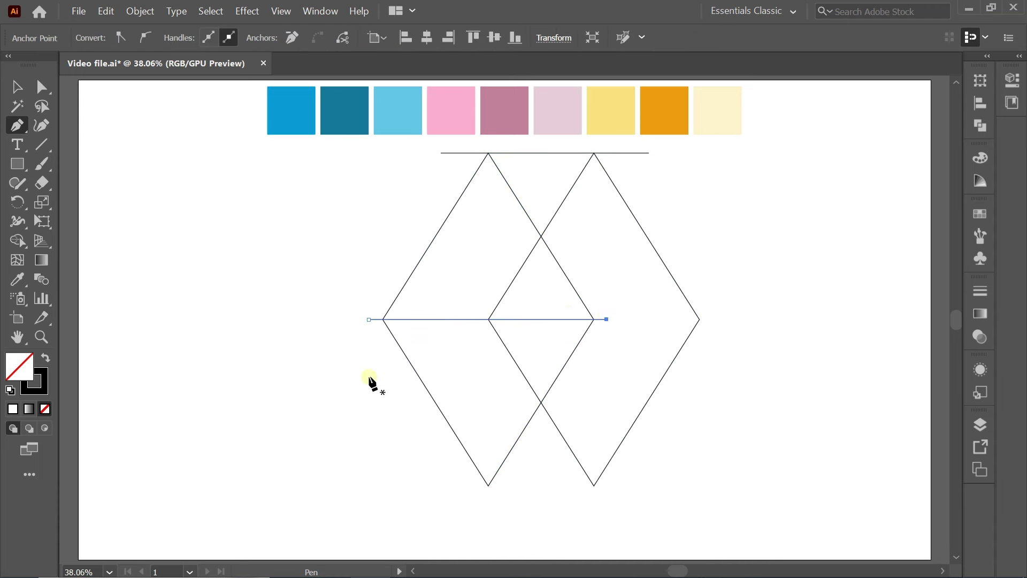
# Step: Add a horizontal line along the bottom points and select all the linework
pyautogui.click(472, 485)
pyautogui.click(640, 485)
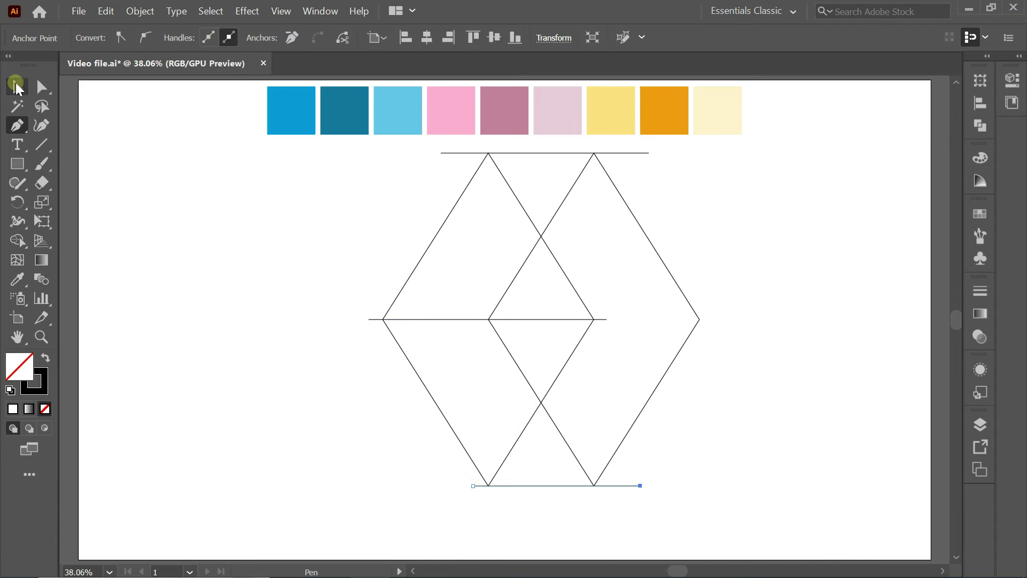
pyautogui.click(16, 86)
pyautogui.moveTo(409, 145); pyautogui.dragTo(732, 509)
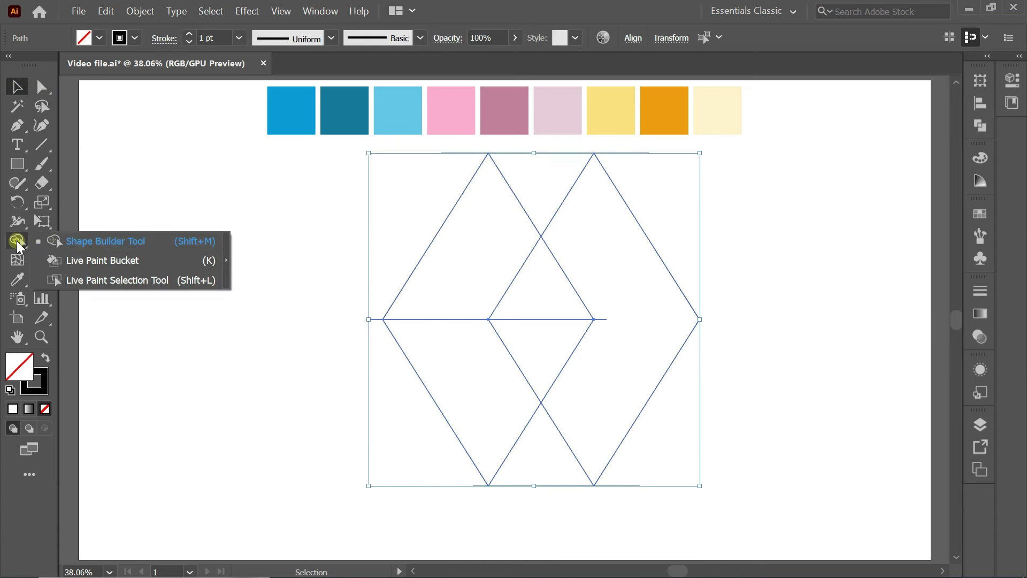
# Step: With Shape Builder, merge the upper-left regions into a black face
pyautogui.moveTo(17, 240); pyautogui.dragTo(99, 239)
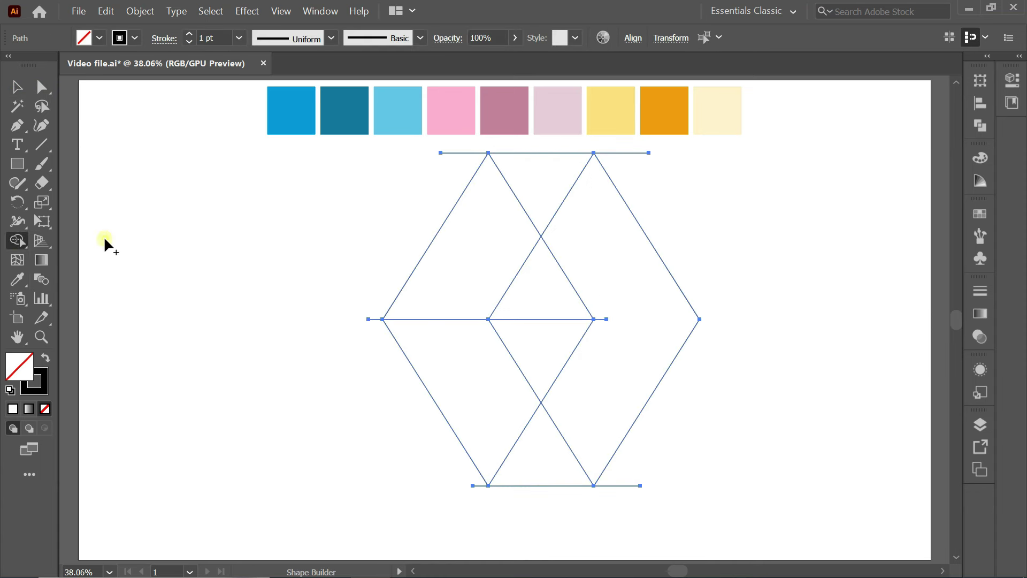
pyautogui.click(100, 37)
pyautogui.click(44, 65)
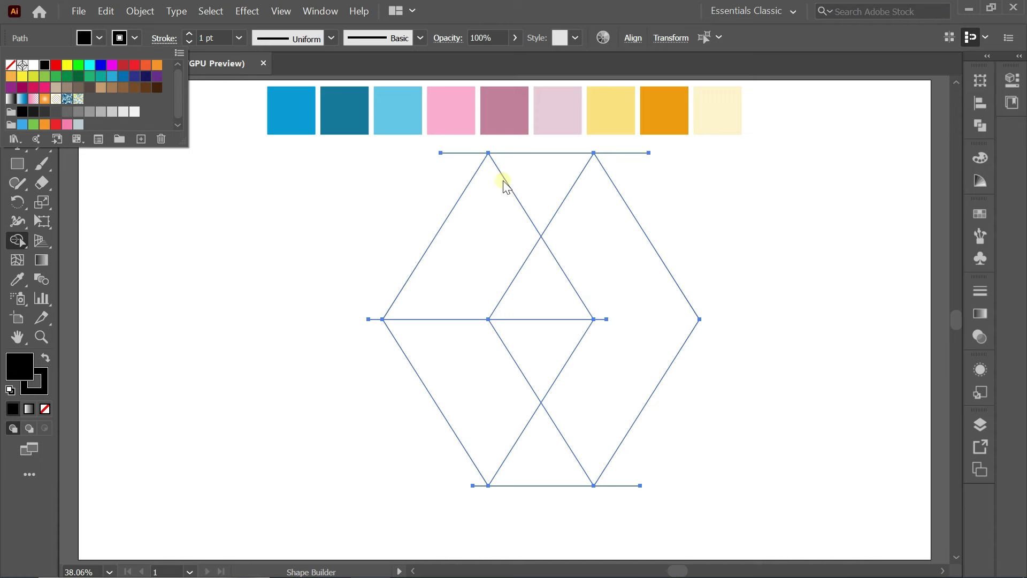
pyautogui.moveTo(531, 172); pyautogui.dragTo(503, 220)
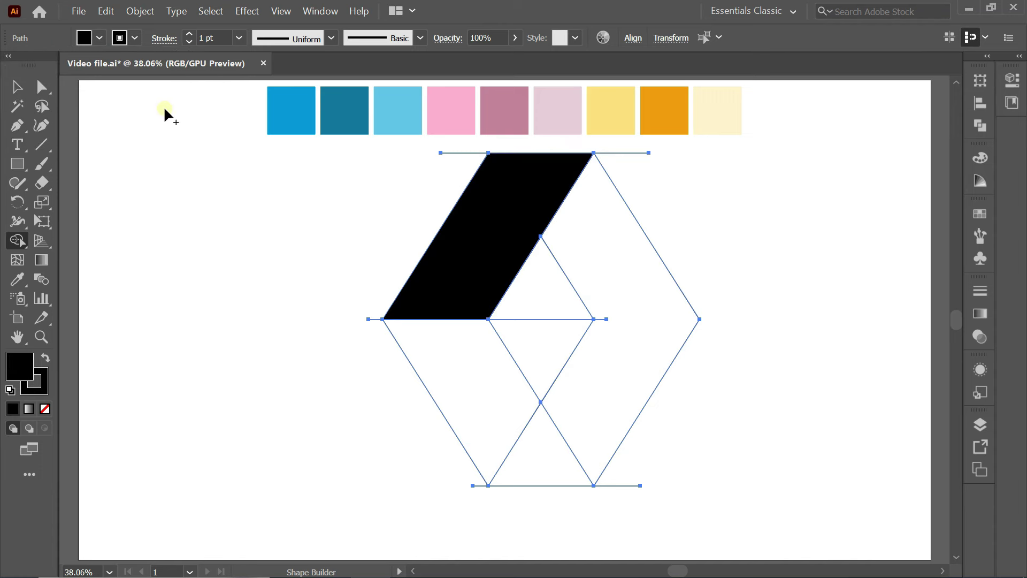
# Step: Merge the lower-left regions into a dark grey face
pyautogui.click(100, 37)
pyautogui.click(44, 113)
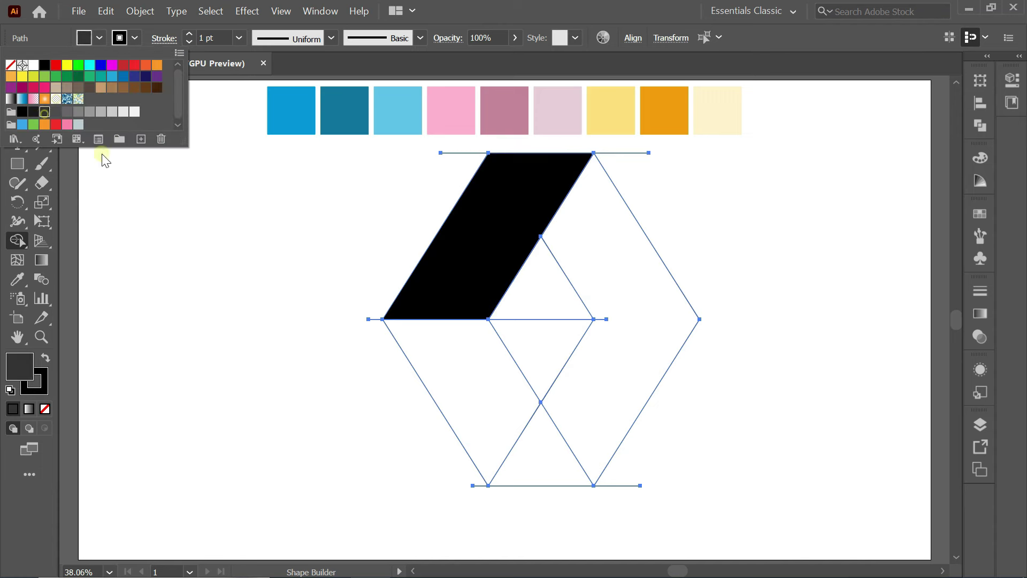
pyautogui.moveTo(459, 353); pyautogui.dragTo(523, 462)
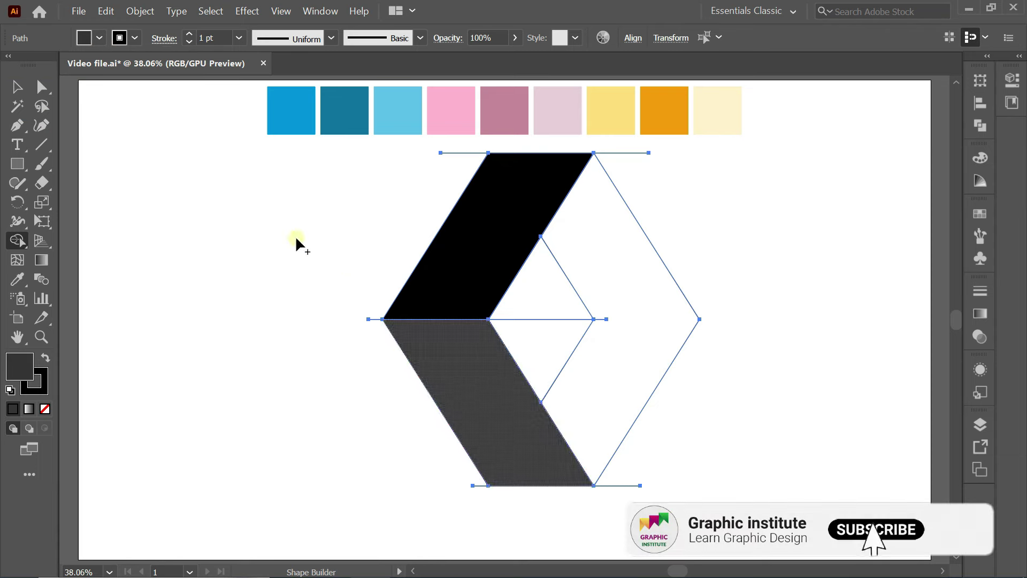
# Step: Merge the right rhombus regions into a mid grey face
pyautogui.click(100, 38)
pyautogui.click(56, 111)
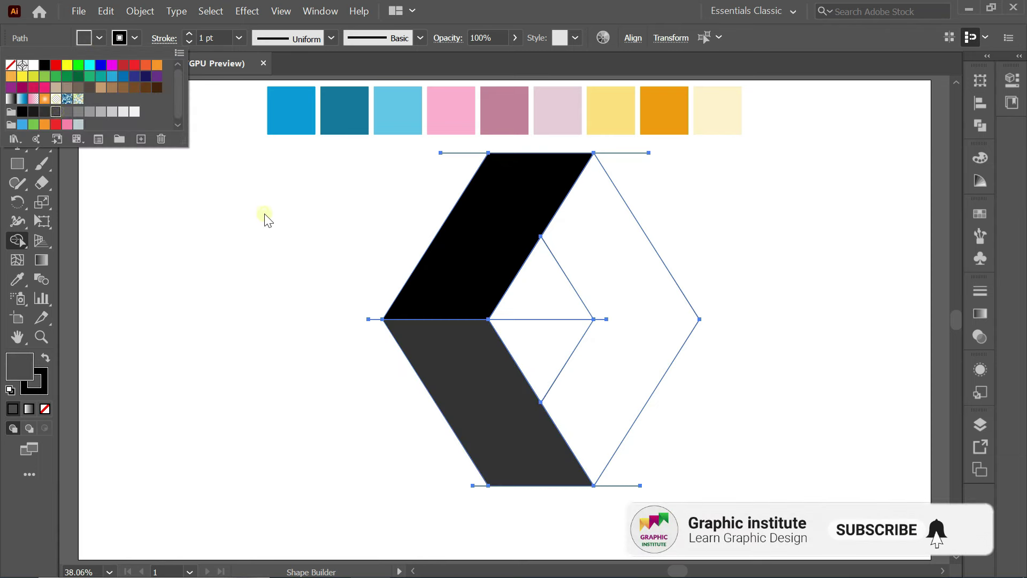
pyautogui.moveTo(557, 257)
pyautogui.mouseDown()
pyautogui.moveTo(557, 340)
pyautogui.moveTo(581, 356)
pyautogui.mouseUp()
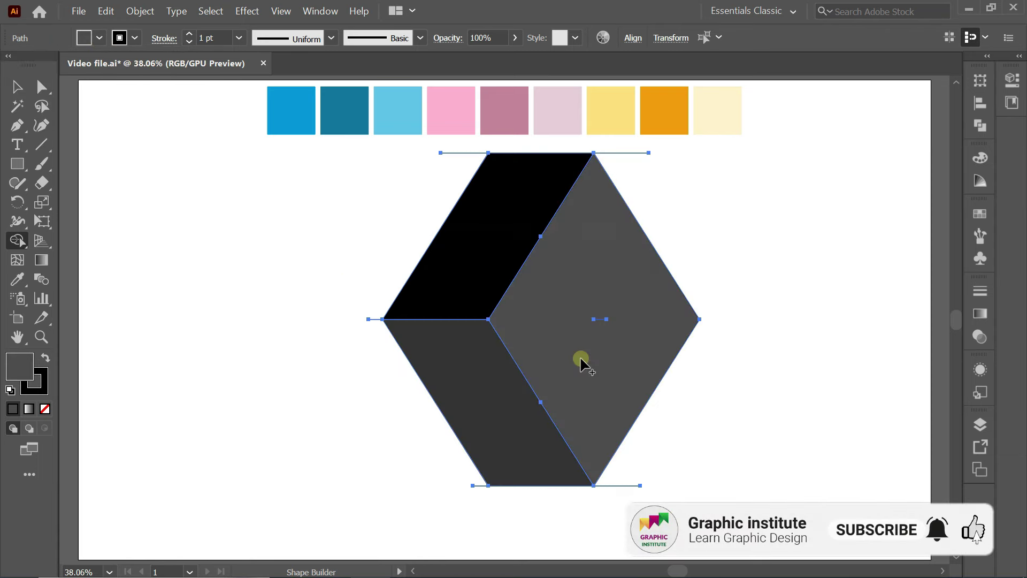
pyautogui.click(15, 87)
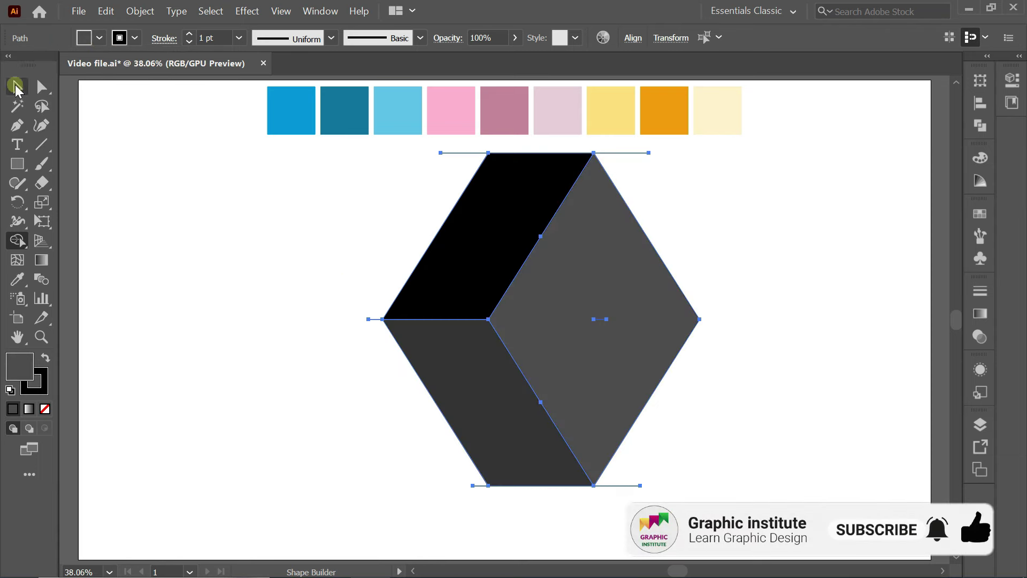
# Step: Cut the cube faces to the clipboard and delete the leftover stray paths
pyautogui.click(225, 156)
pyautogui.click(601, 236)
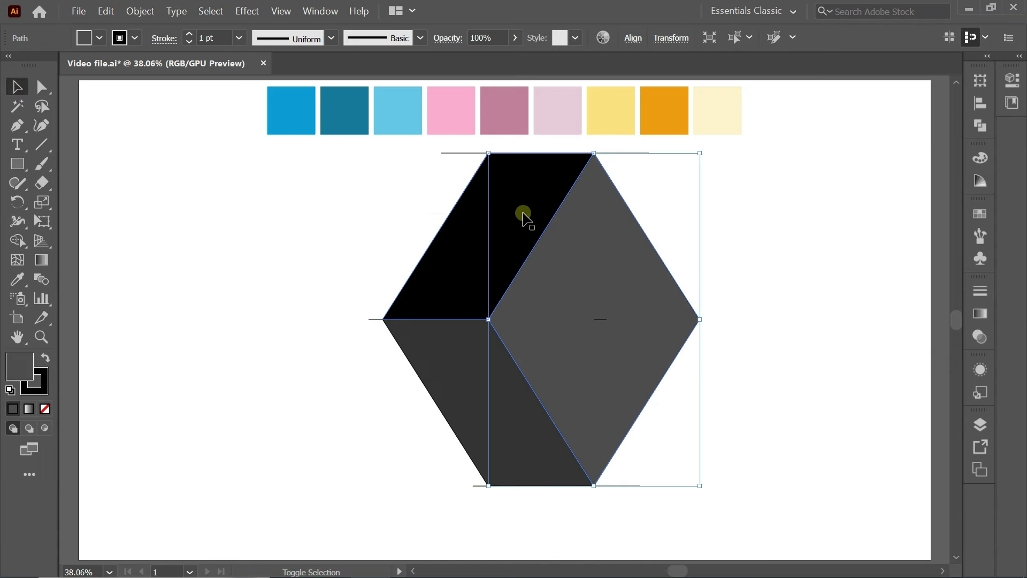
pyautogui.keyDown('shift'); pyautogui.click(454, 364); pyautogui.keyUp('shift')
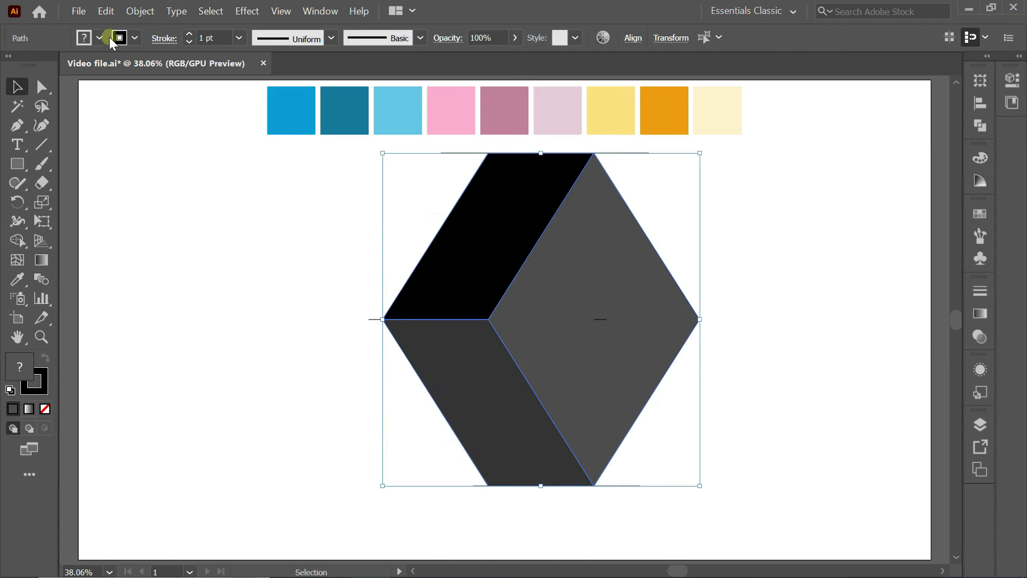
pyautogui.click(106, 11)
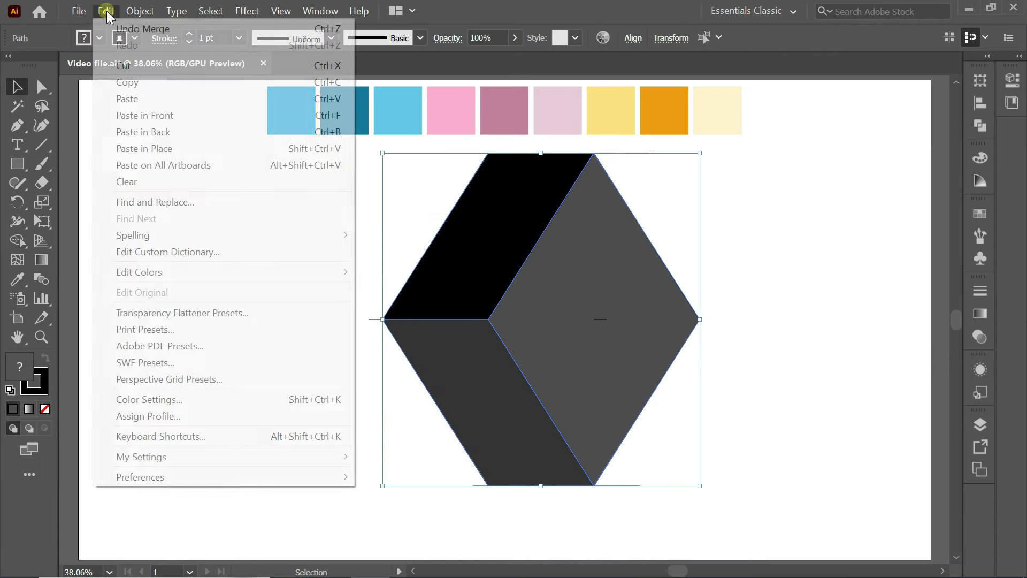
pyautogui.click(164, 65)
pyautogui.moveTo(403, 224); pyautogui.dragTo(733, 543)
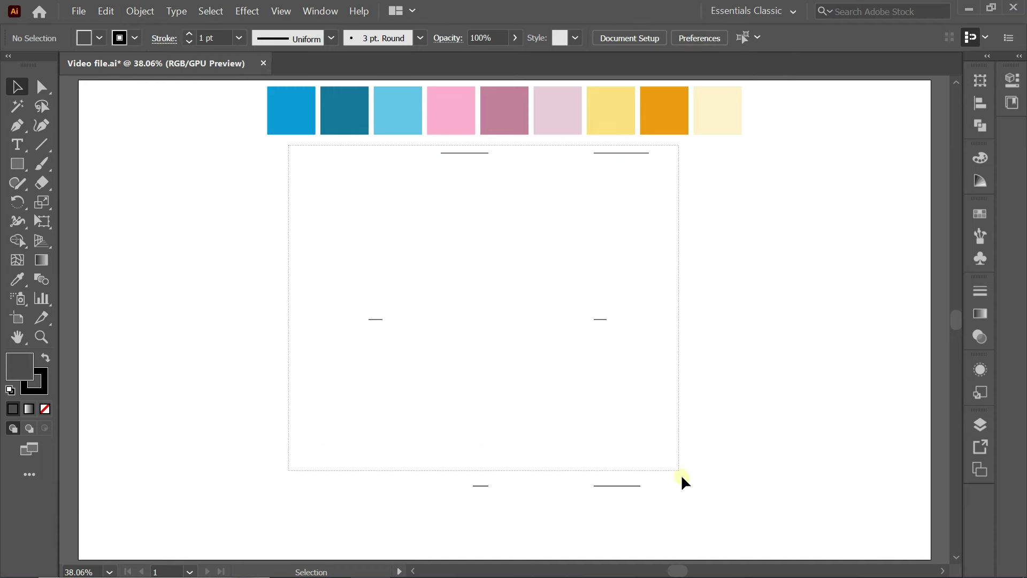
pyautogui.press('Delete')
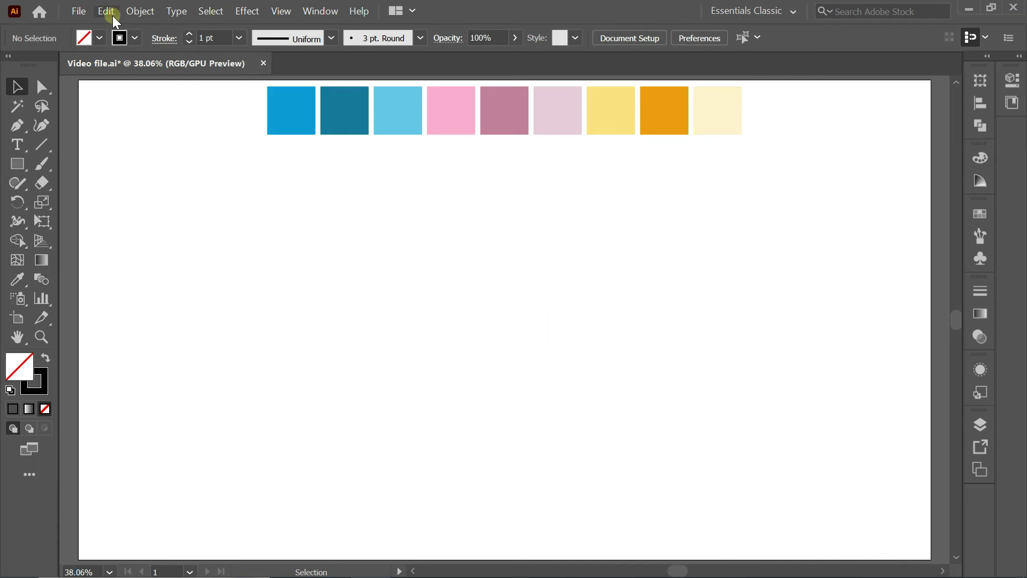
# Step: Paste the cube in front, move it left, and select its right face
pyautogui.click(110, 11)
pyautogui.click(191, 116)
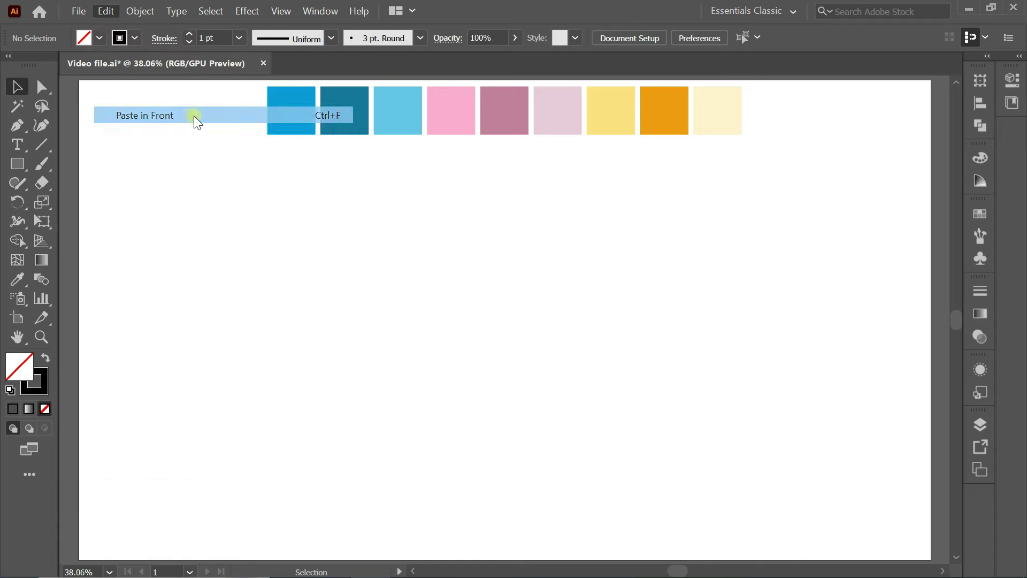
pyautogui.moveTo(585, 273); pyautogui.dragTo(365, 283)
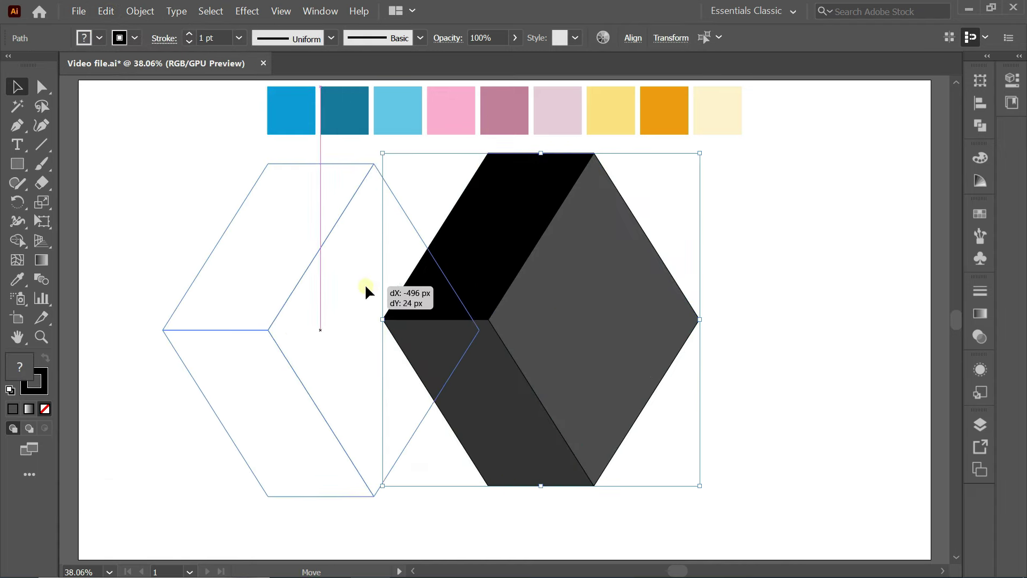
pyautogui.click(471, 260)
pyautogui.click(405, 285)
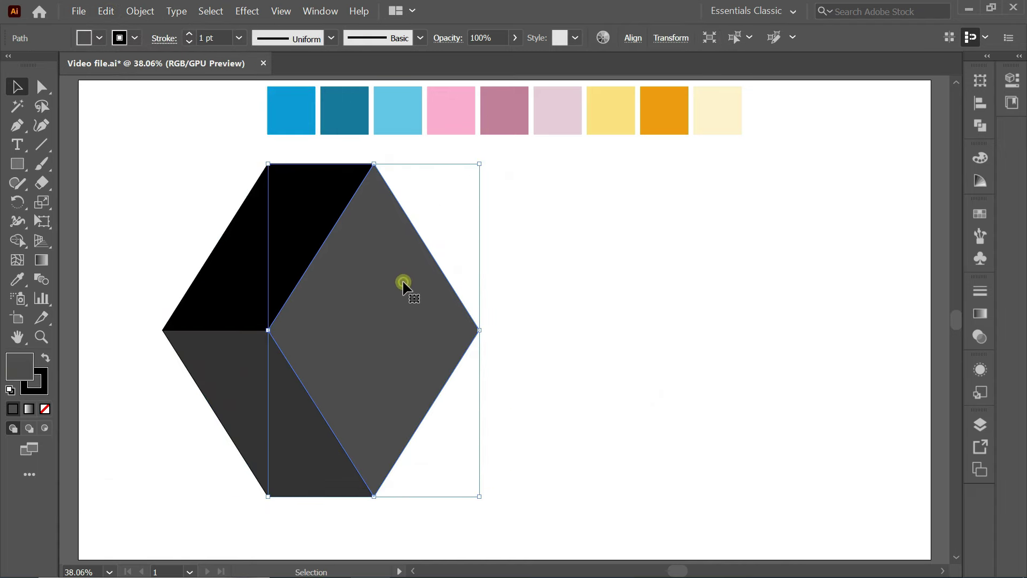
pyautogui.click(148, 12)
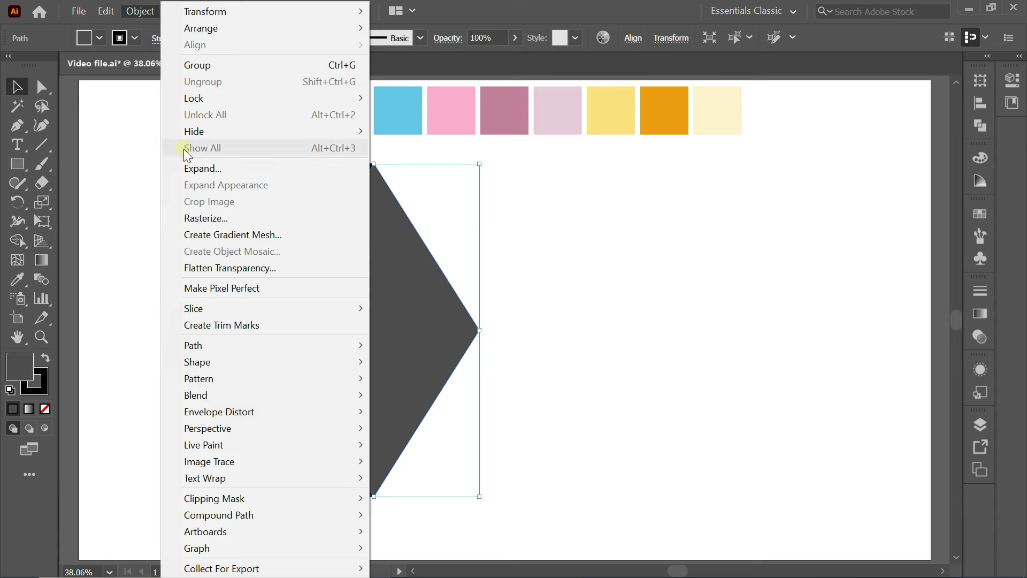
pyautogui.moveTo(192, 345)
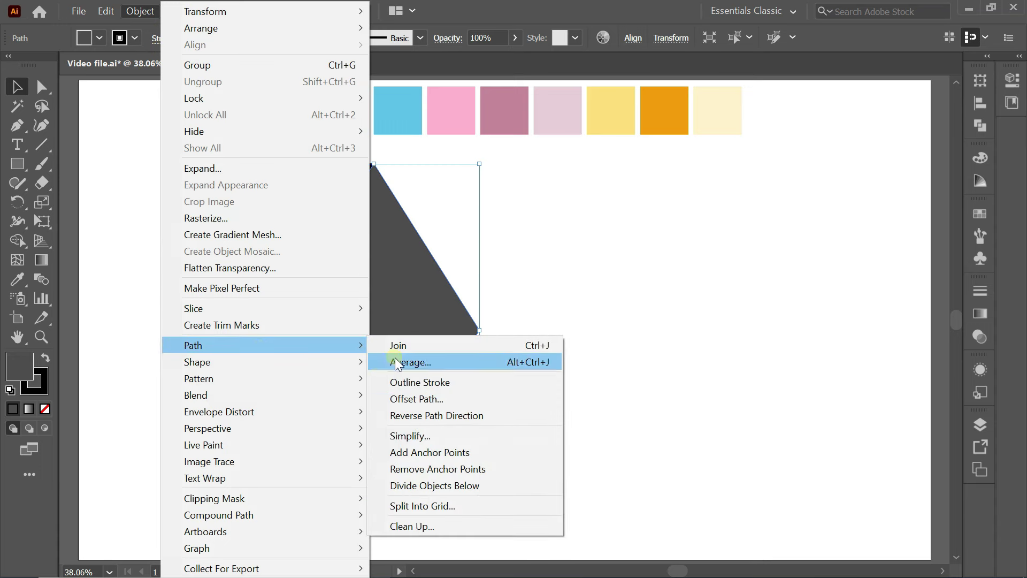
# Step: Inset the right face with a negative Offset Path and fill the inset lighter grey
pyautogui.click(487, 400)
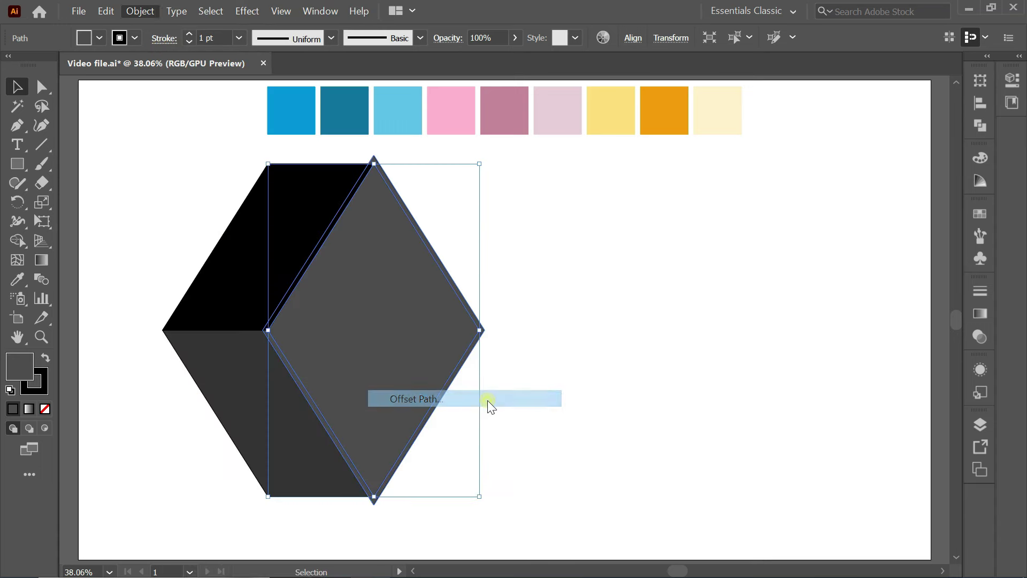
pyautogui.write('-16')
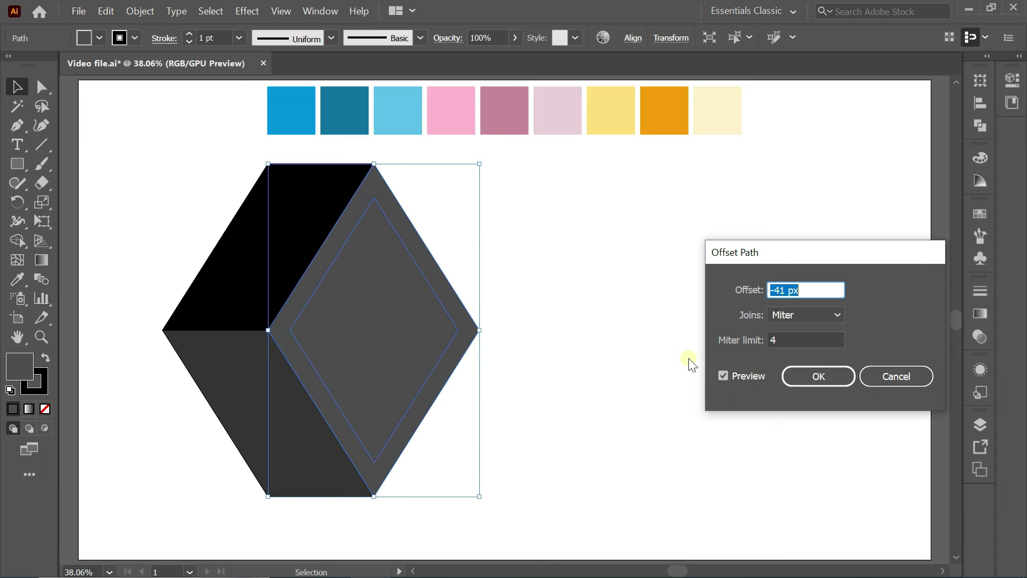
pyautogui.click(798, 374)
pyautogui.click(99, 39)
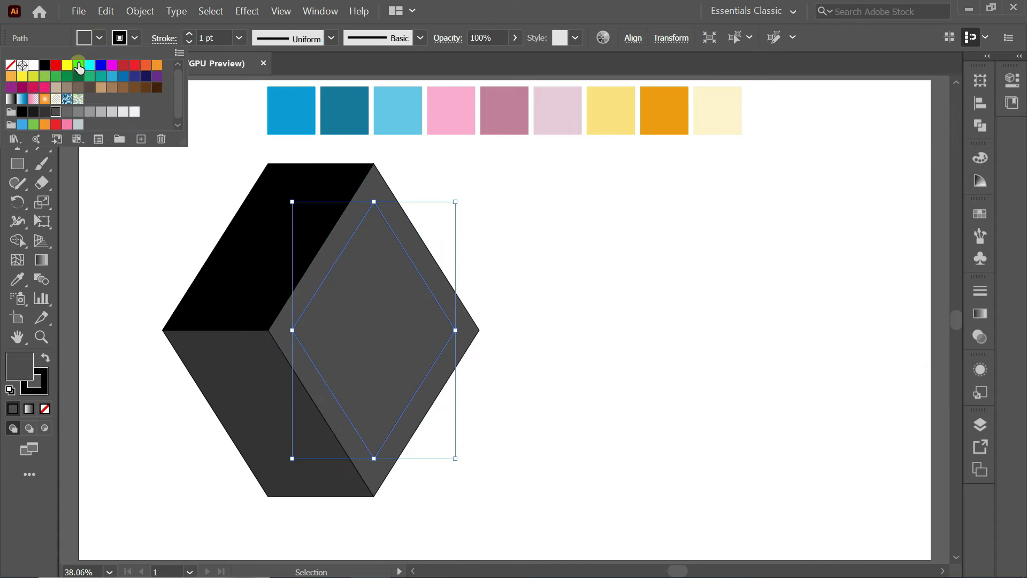
pyautogui.click(77, 113)
# Step: Select all the cube's shapes to check them, then deselect
pyautogui.click(546, 179)
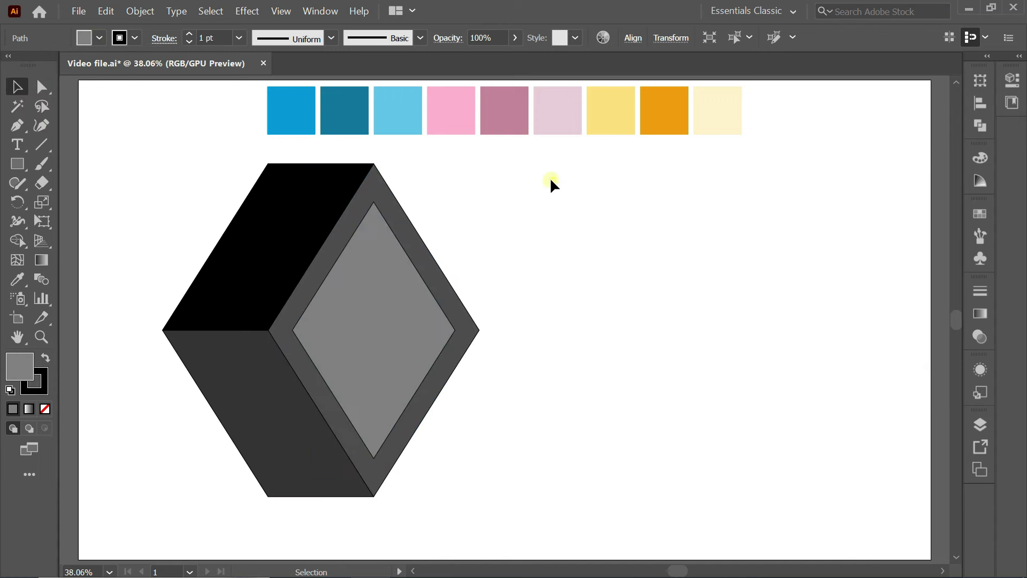
pyautogui.moveTo(229, 231); pyautogui.dragTo(502, 493)
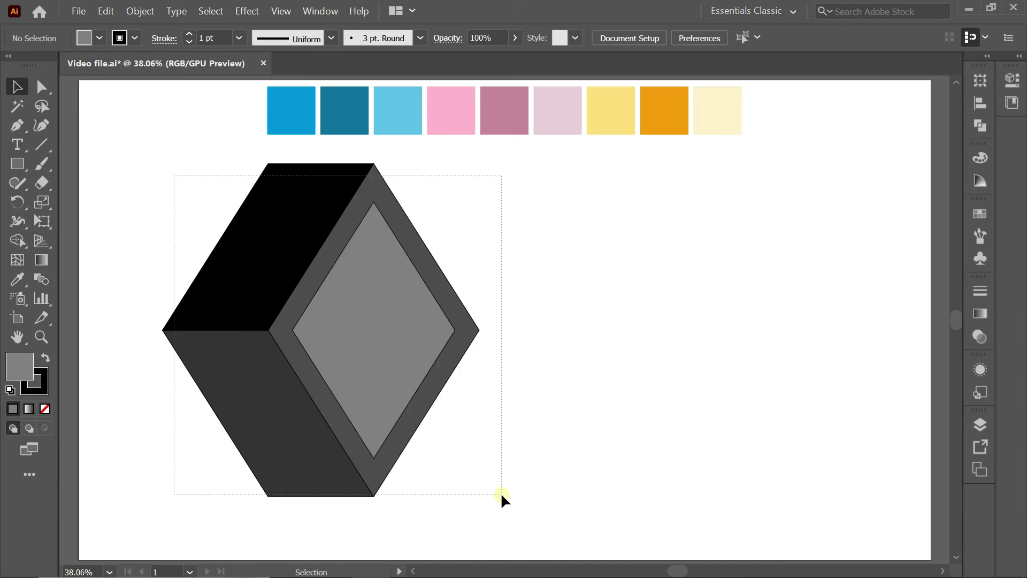
pyautogui.click(564, 399)
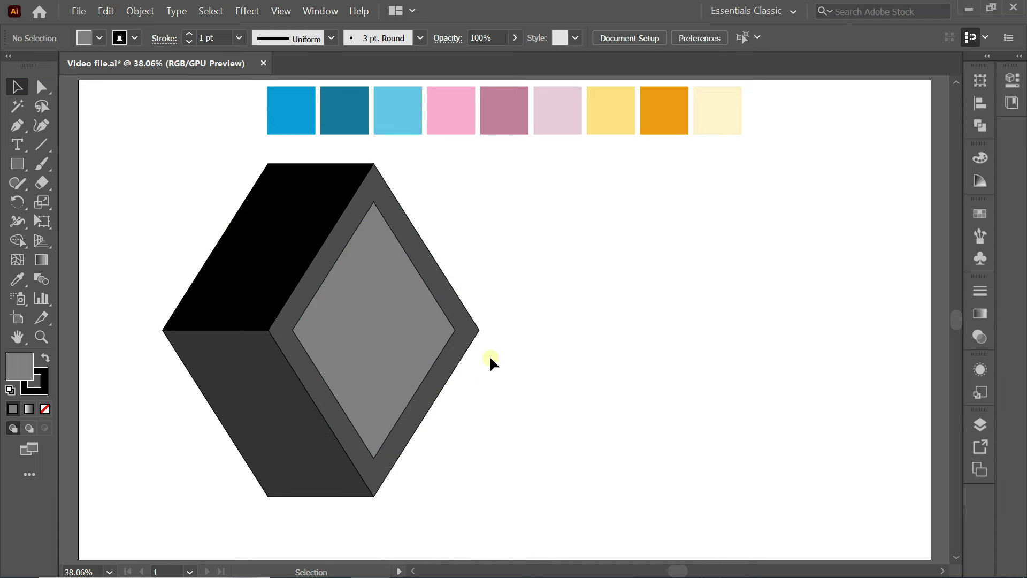
pyautogui.moveTo(16, 125); pyautogui.dragTo(84, 127)
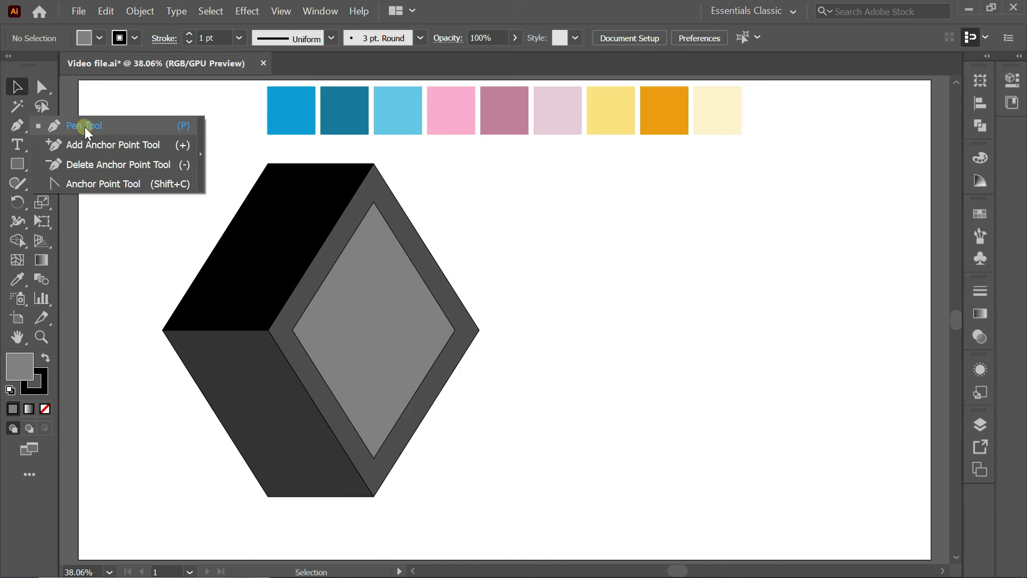
# Step: Draw a horizontal line between the inner rhombus's corners and select it with the rhombus
pyautogui.click(292, 330)
pyautogui.click(455, 330)
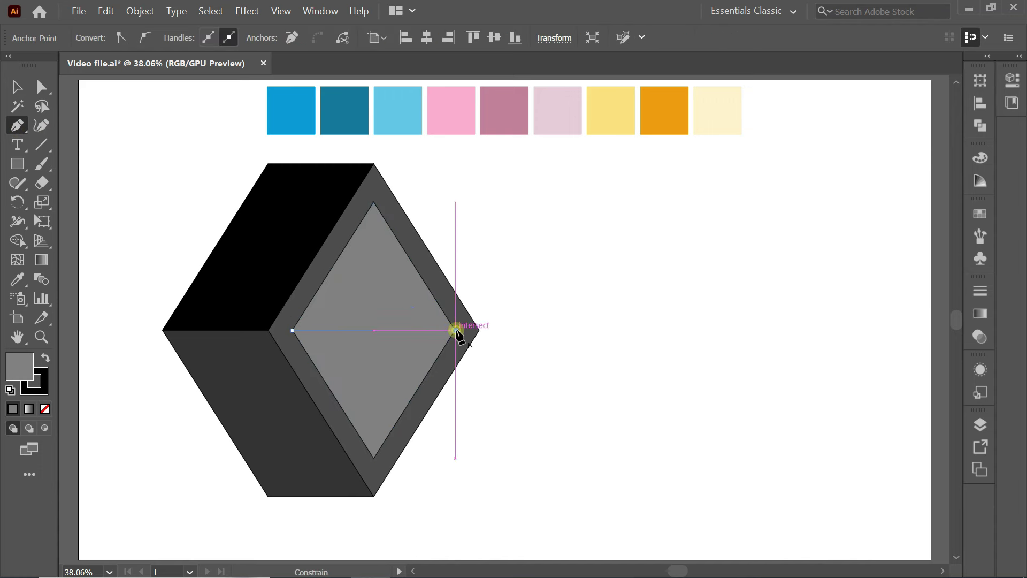
pyautogui.click(17, 86)
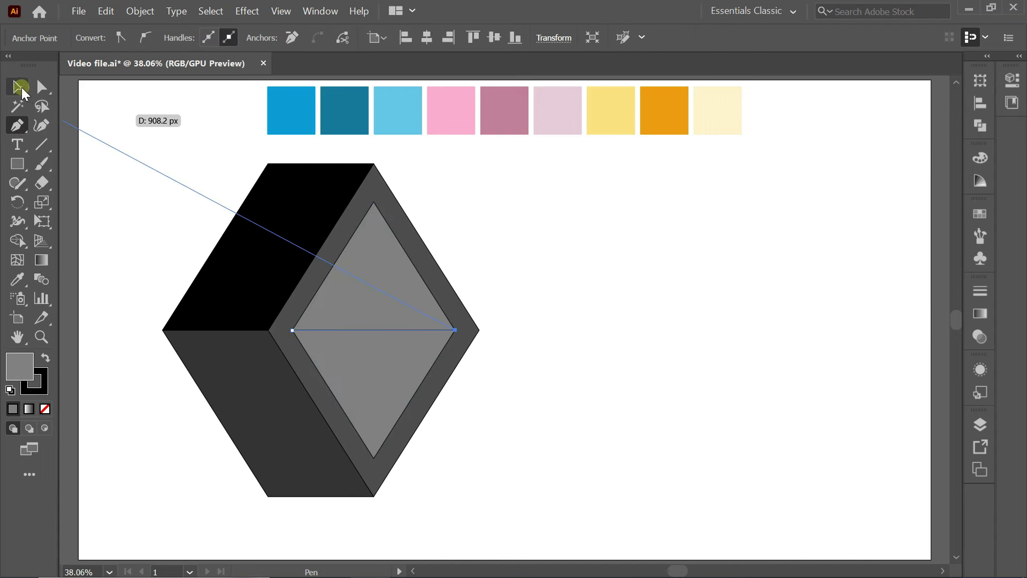
pyautogui.keyDown('shift'); pyautogui.click(357, 251); pyautogui.keyUp('shift')
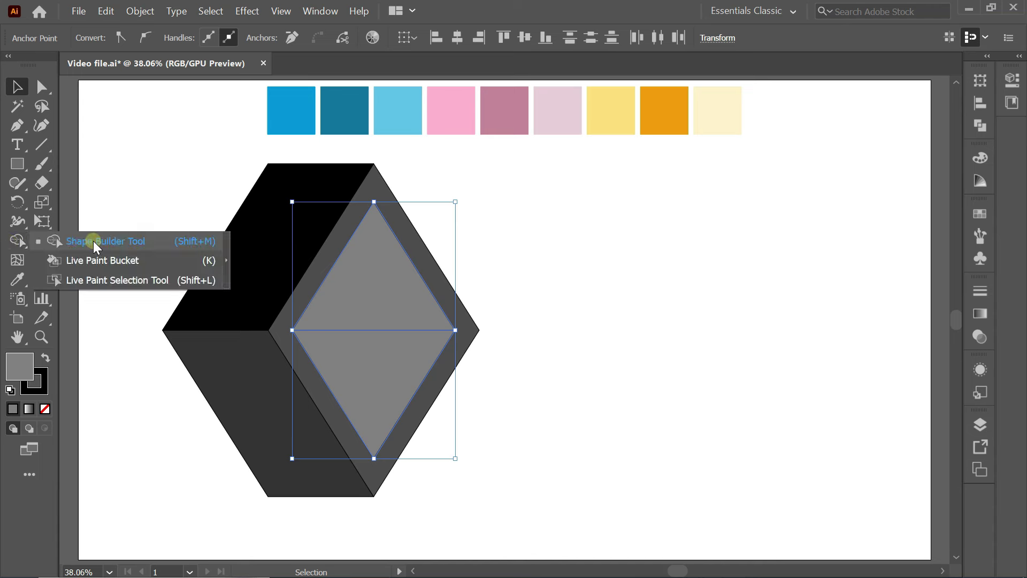
# Step: Split off the rhombus's bottom triangle with Shape Builder and fill it light grey
pyautogui.moveTo(9, 241); pyautogui.dragTo(93, 241)
pyautogui.moveTo(373, 282); pyautogui.dragTo(376, 363)
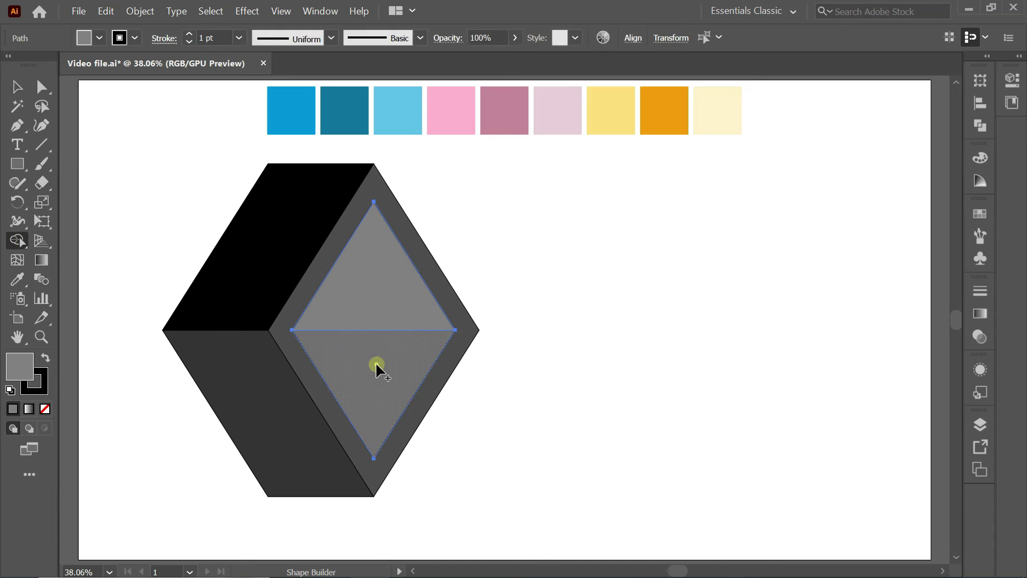
pyautogui.click(97, 48)
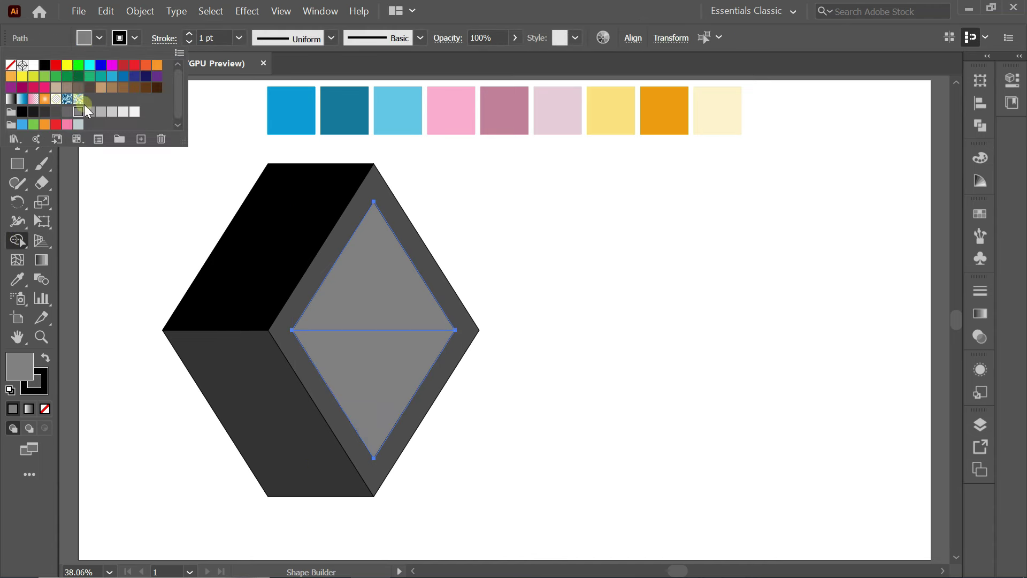
pyautogui.click(106, 116)
pyautogui.click(367, 356)
pyautogui.press('v')
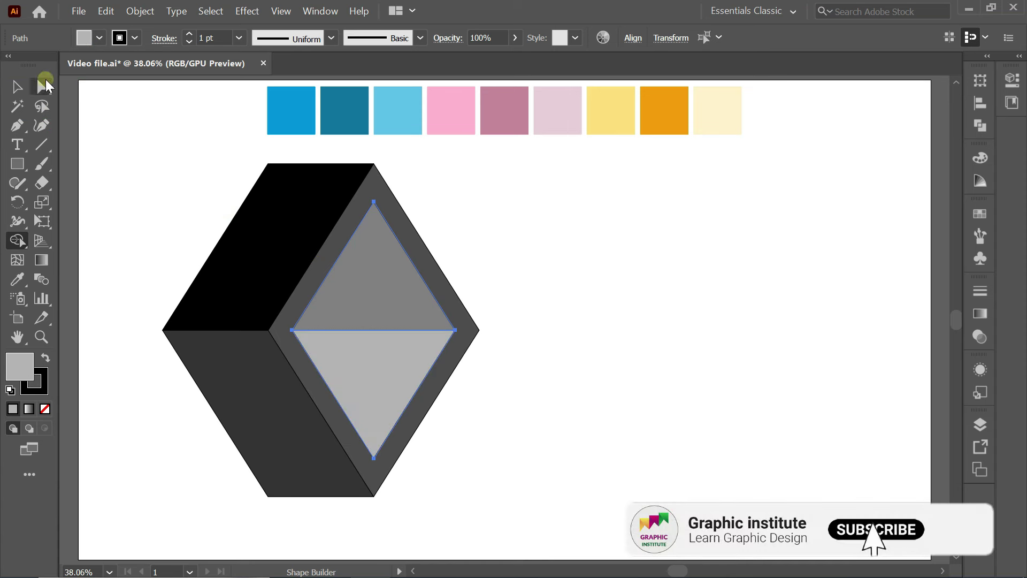
pyautogui.click(146, 113)
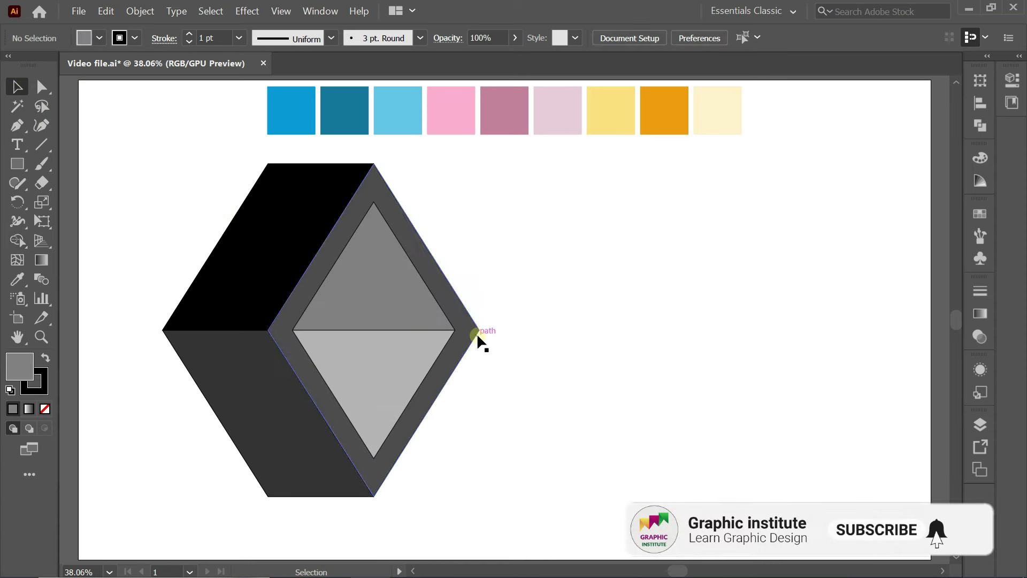
# Step: Set the stroke of all cube shapes to None
pyautogui.moveTo(167, 162); pyautogui.dragTo(502, 497)
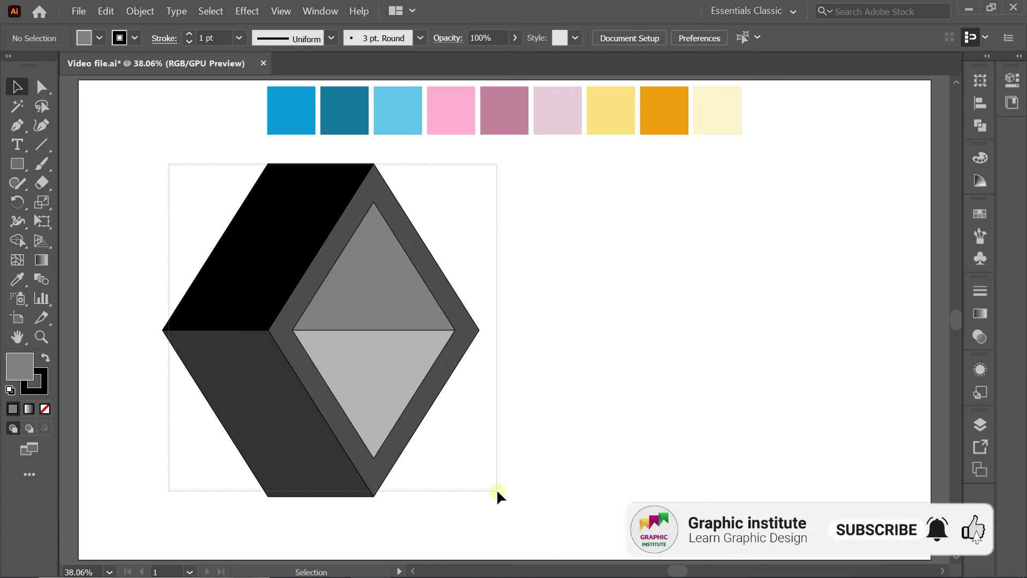
pyautogui.click(135, 37)
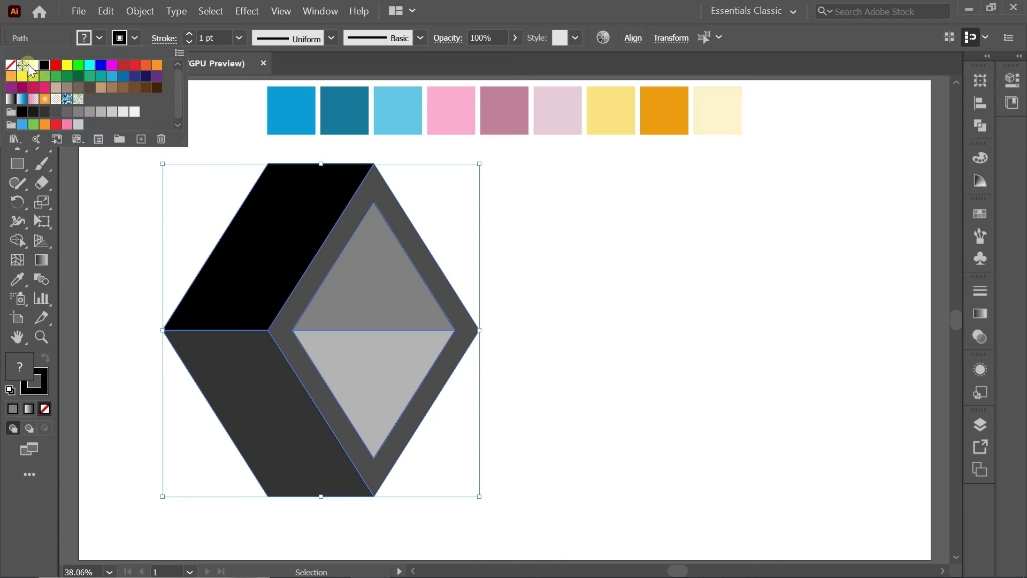
pyautogui.click(12, 66)
pyautogui.click(105, 193)
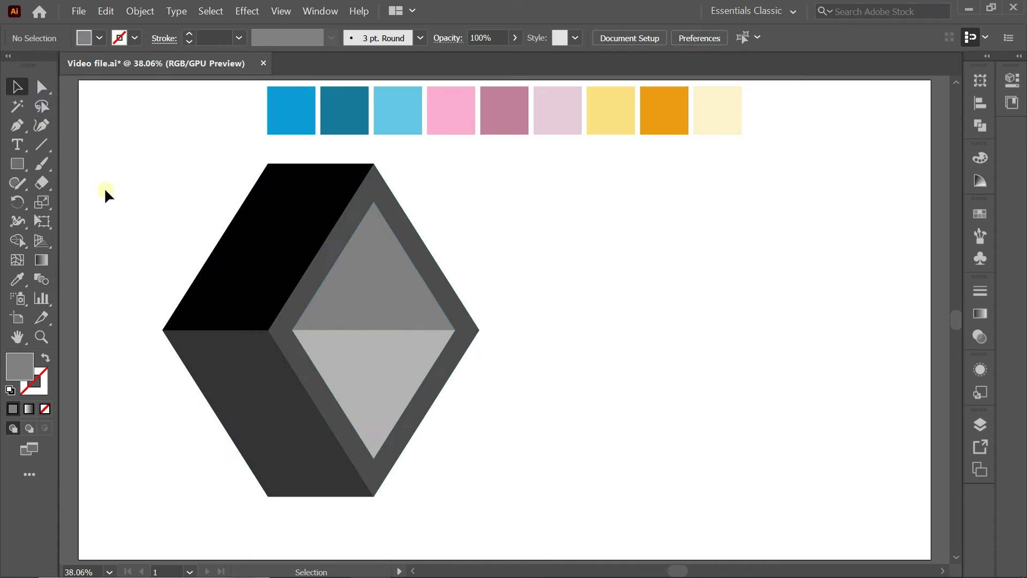
# Step: Draw a light grey bar about 1096 by 273 px across the cube's middle
pyautogui.click(24, 164)
pyautogui.moveTo(351, 288); pyautogui.dragTo(769, 391)
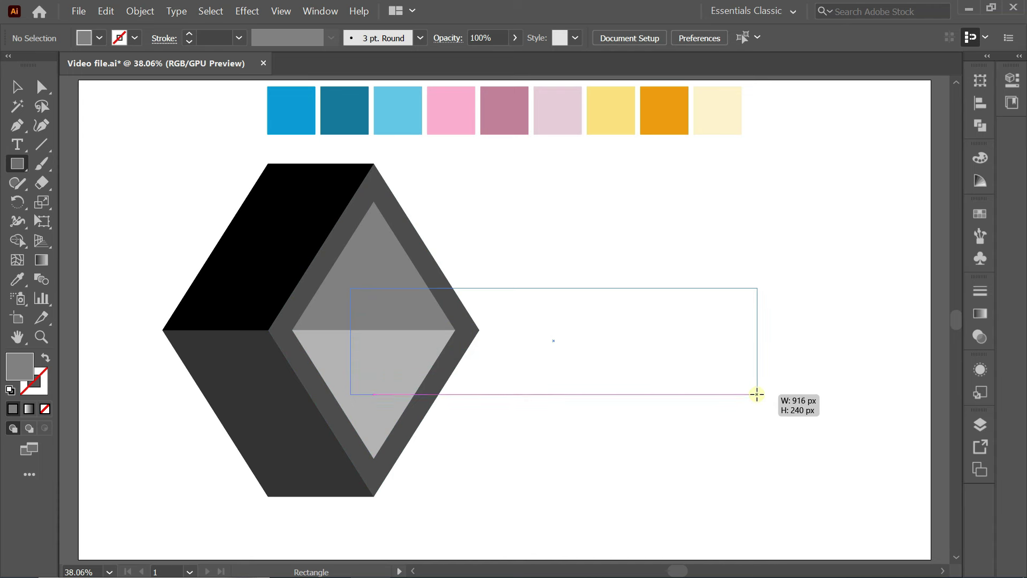
pyautogui.moveTo(770, 391); pyautogui.dragTo(838, 409)
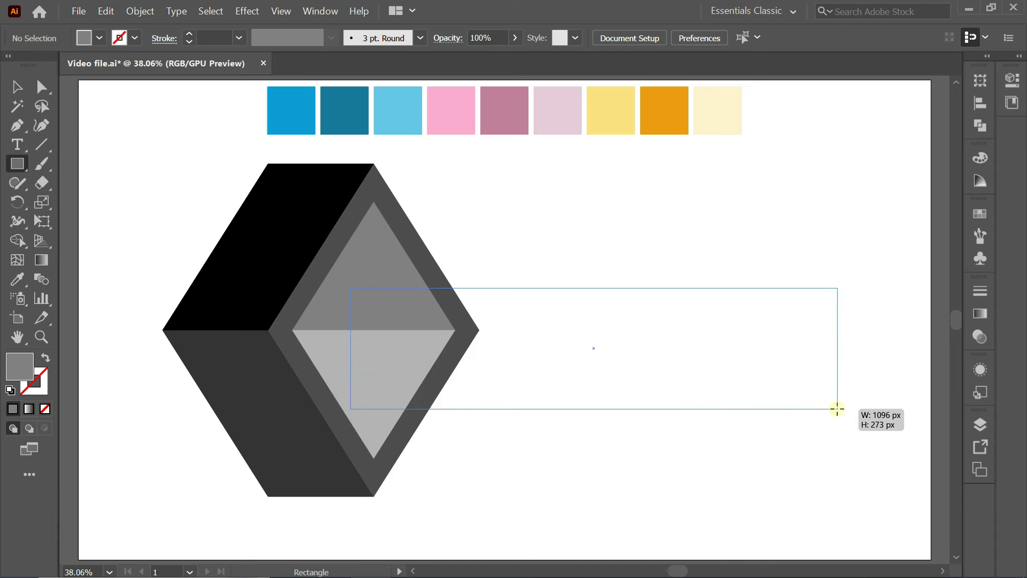
pyautogui.click(24, 92)
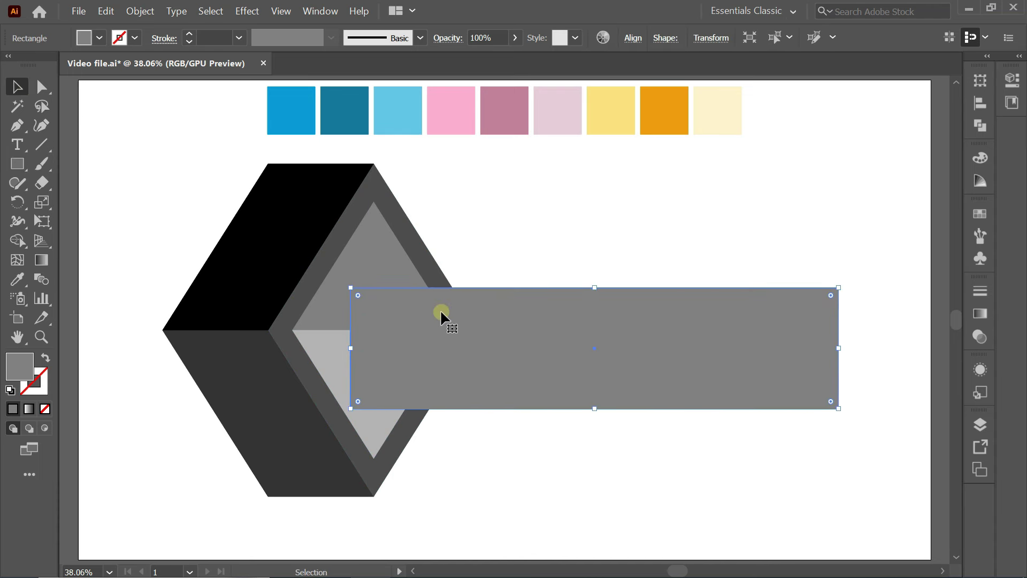
pyautogui.moveTo(442, 309); pyautogui.dragTo(444, 306)
pyautogui.click(99, 37)
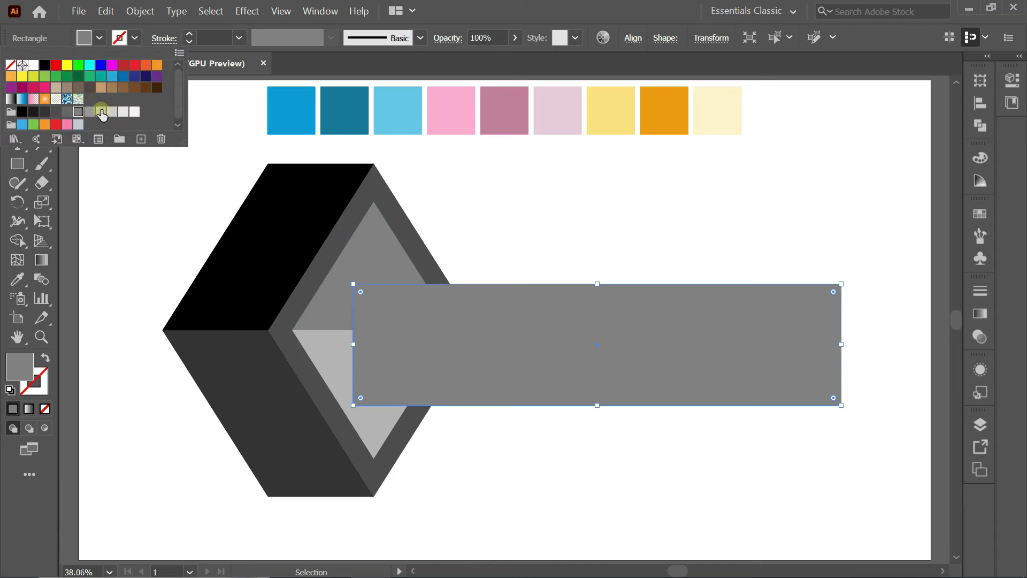
pyautogui.click(101, 111)
pyautogui.click(158, 167)
pyautogui.moveTo(138, 168); pyautogui.dragTo(344, 477)
# Step: Group the cube and centre the bar on it horizontally and vertically
pyautogui.rightClick(316, 211)
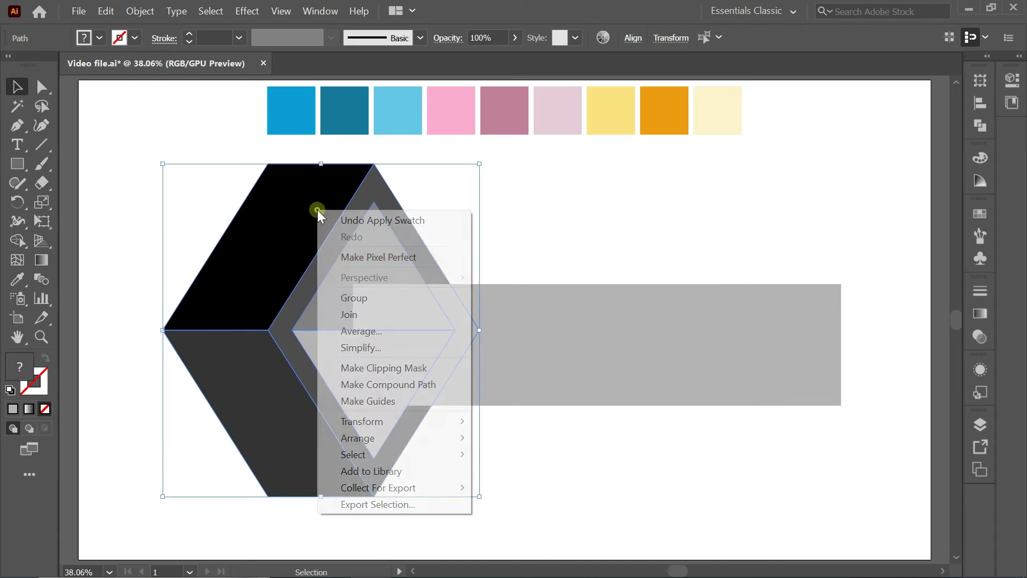
pyautogui.click(391, 299)
pyautogui.keyDown('shift'); pyautogui.click(531, 319); pyautogui.keyUp('shift')
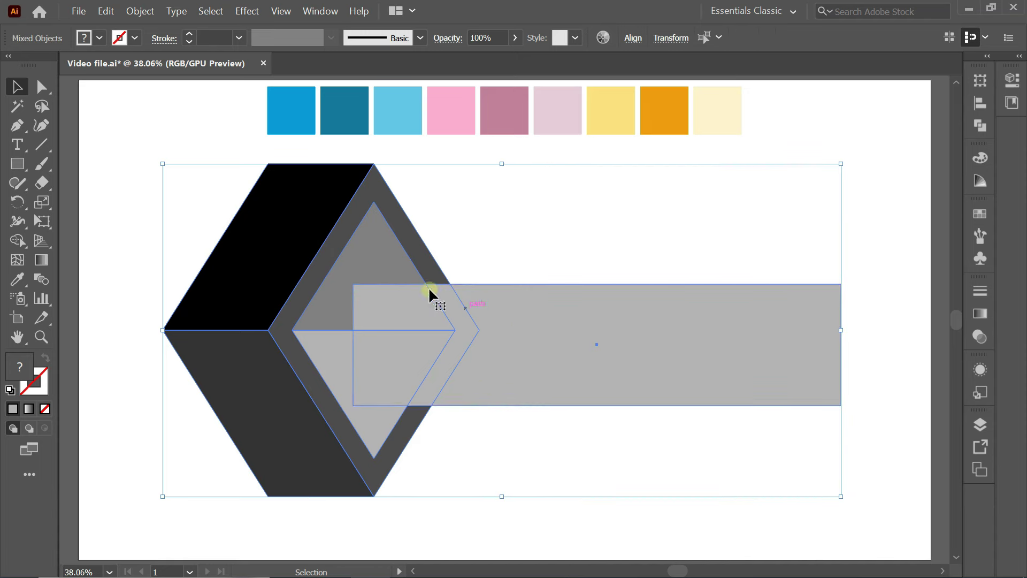
pyautogui.click(428, 294)
pyautogui.click(979, 100)
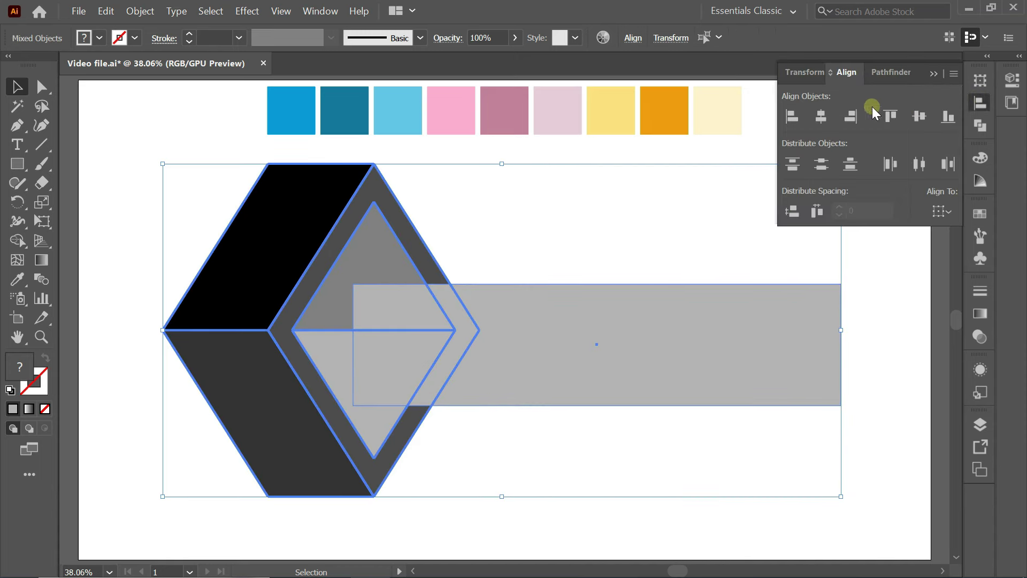
pyautogui.click(821, 116)
pyautogui.click(920, 114)
pyautogui.click(760, 200)
# Step: Slide the bar right so it starts at the inner rhombus's left corner
pyautogui.click(547, 313)
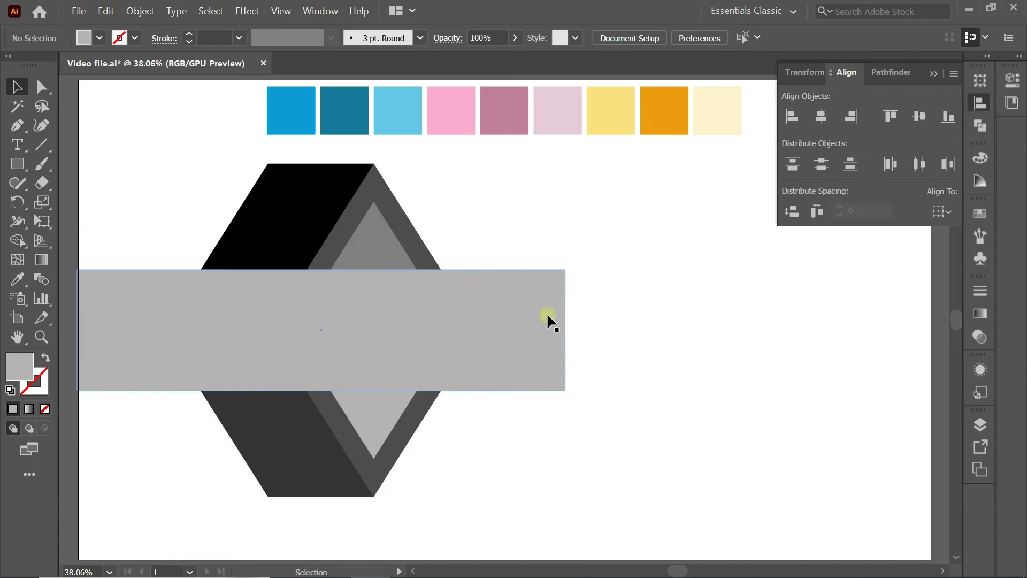
pyautogui.moveTo(545, 313); pyautogui.dragTo(769, 313)
pyautogui.moveTo(583, 323)
pyautogui.mouseDown()
pyautogui.moveTo(613, 323)
pyautogui.moveTo(565, 327)
pyautogui.mouseUp()
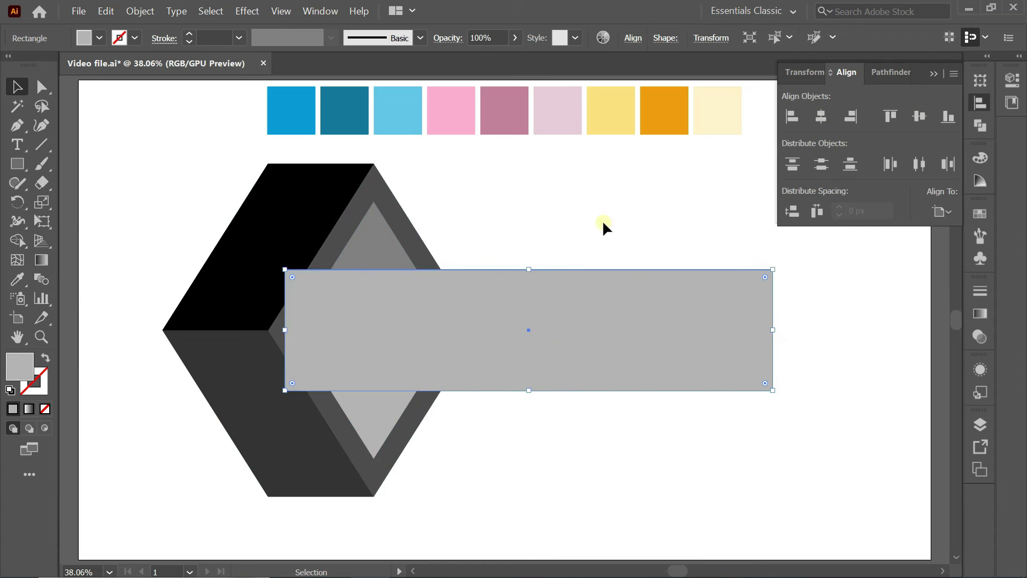
pyautogui.click(603, 222)
# Step: With Shape Builder, merge the trapezoid pieces under the bar into the grey bar
pyautogui.moveTo(166, 191); pyautogui.dragTo(556, 511)
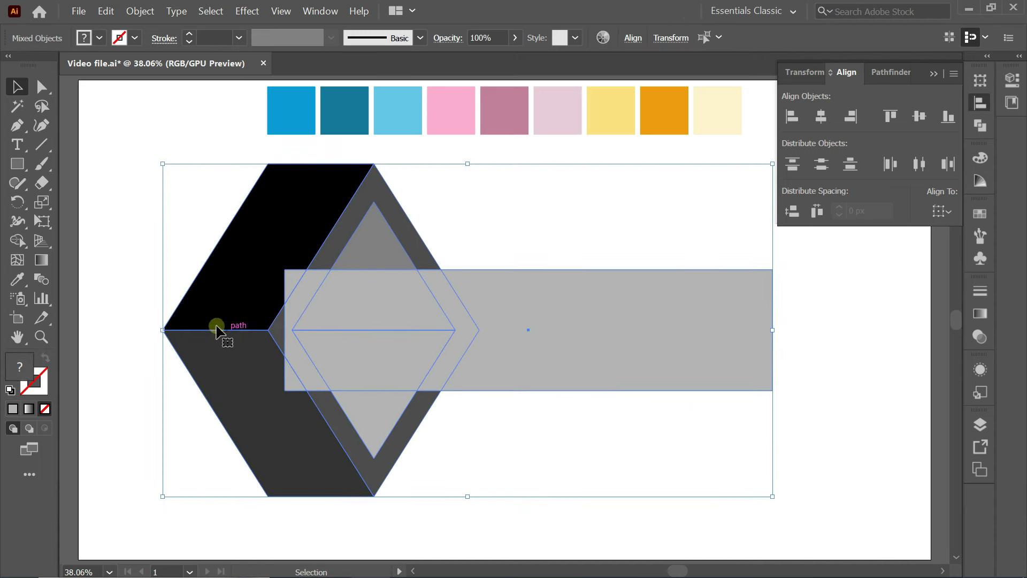
pyautogui.click(14, 246)
pyautogui.click(77, 239)
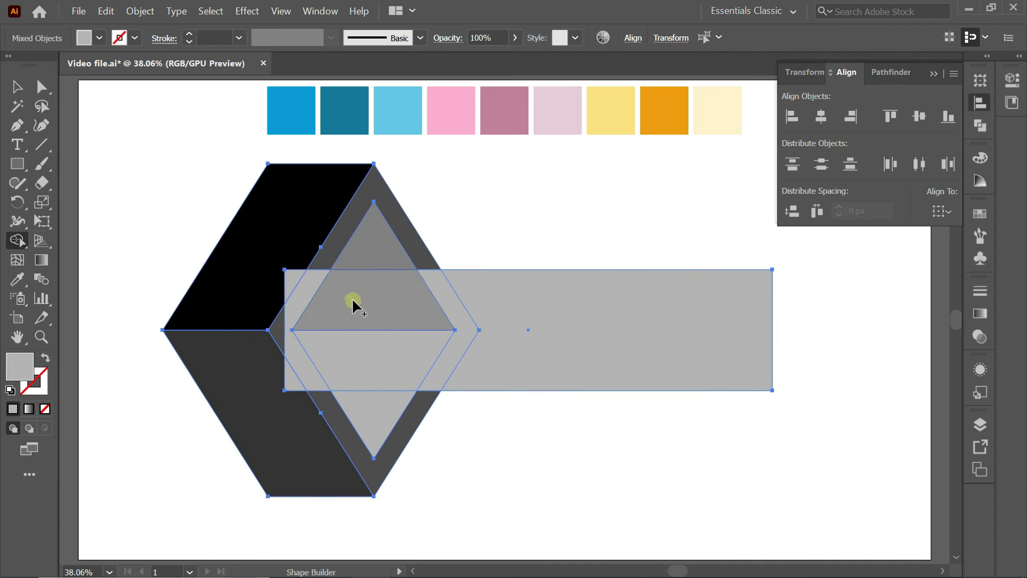
pyautogui.moveTo(353, 303); pyautogui.dragTo(468, 302)
pyautogui.moveTo(470, 349); pyautogui.dragTo(402, 344)
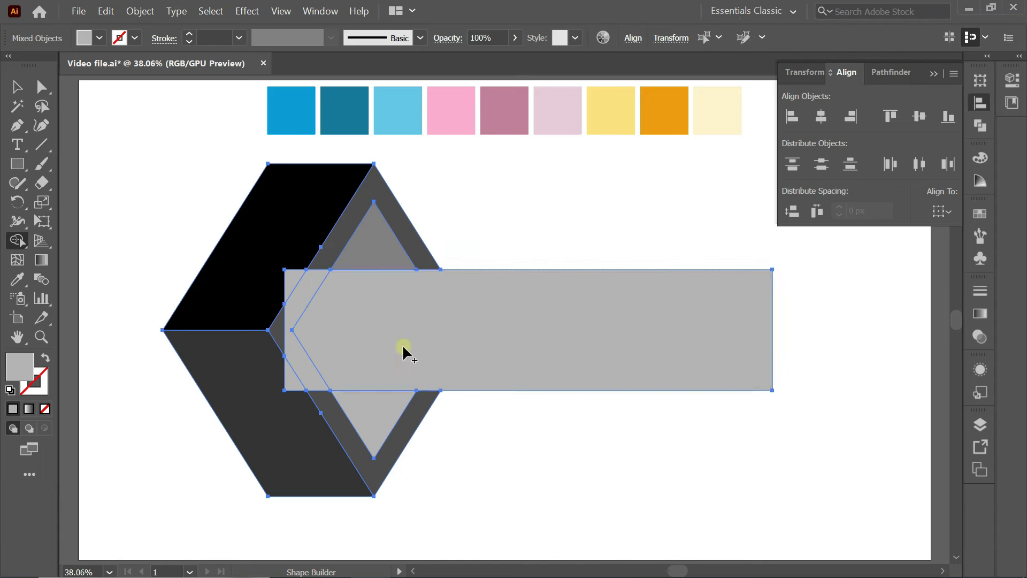
# Step: Drag out the leftover chevron sliver and delete it
pyautogui.click(17, 86)
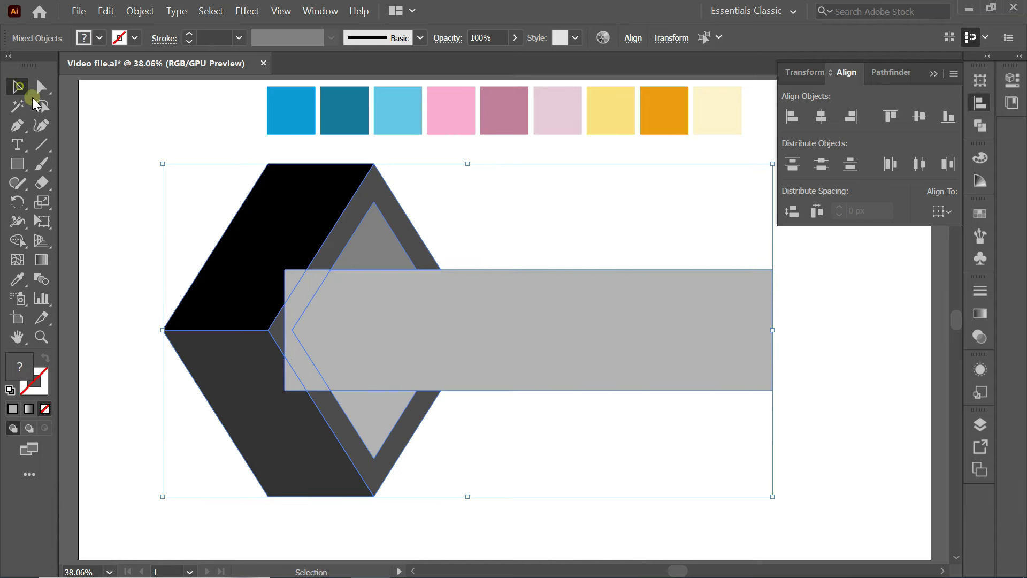
pyautogui.click(110, 157)
pyautogui.moveTo(298, 289); pyautogui.dragTo(194, 258)
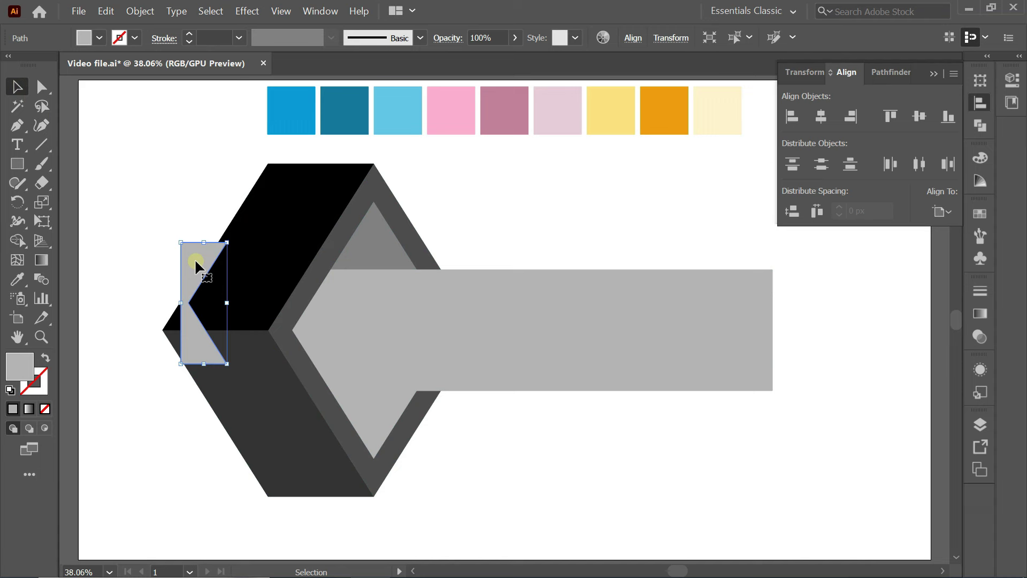
pyautogui.press('Delete')
# Step: Fill the pointed bar with dark charcoal grey from the Fill swatches
pyautogui.click(411, 310)
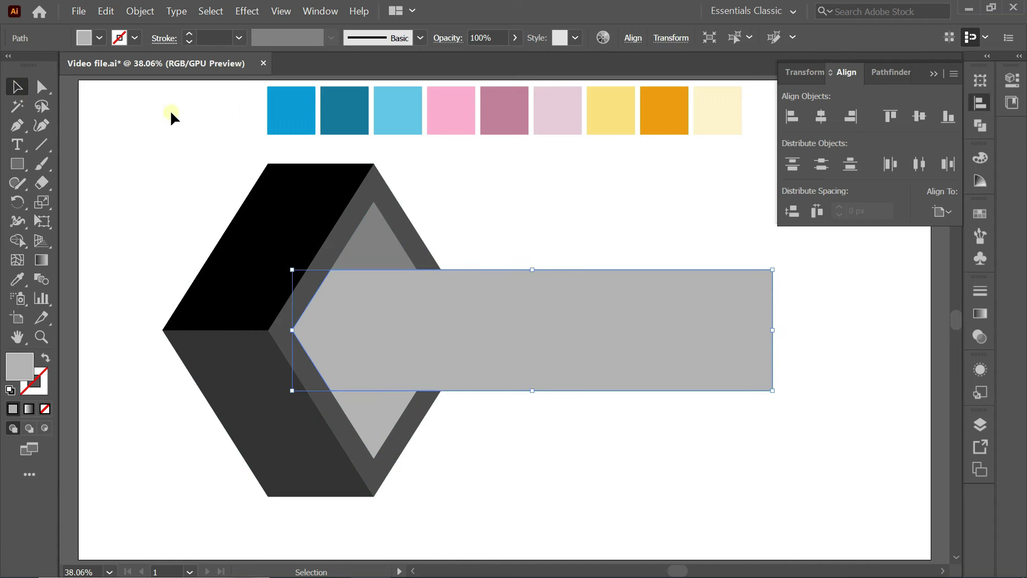
pyautogui.click(100, 38)
pyautogui.click(55, 112)
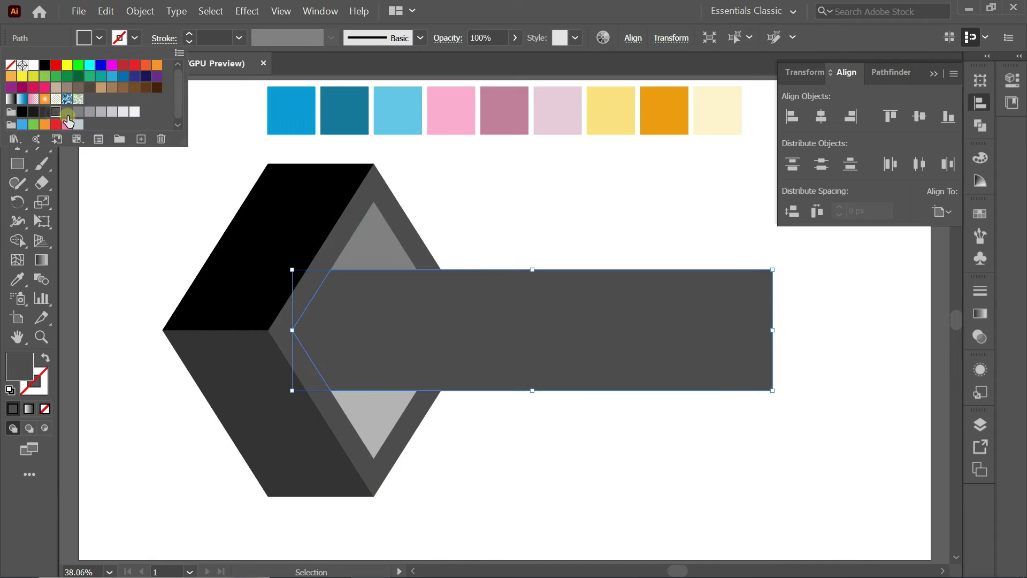
pyautogui.click(43, 112)
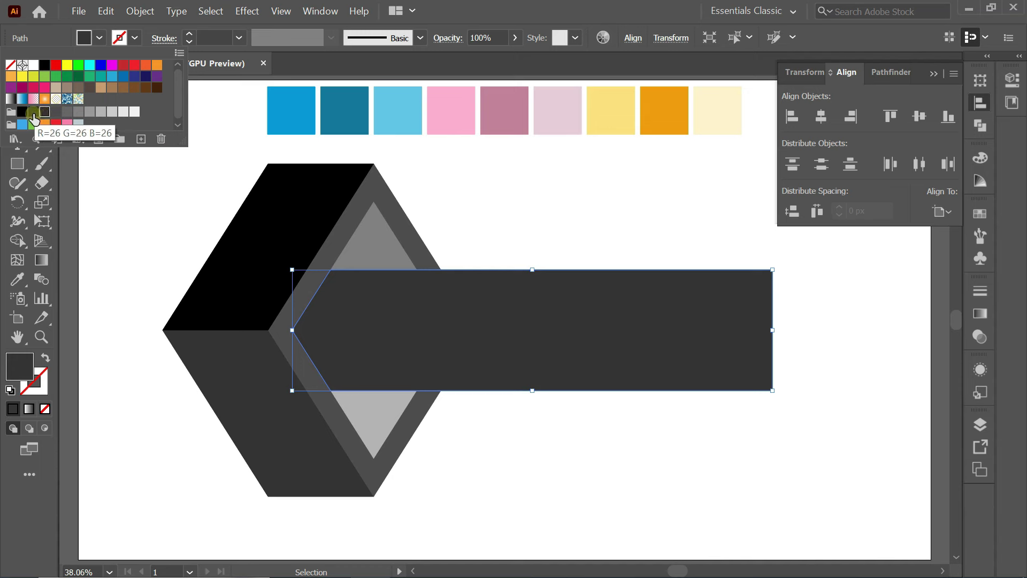
# Step: Scale the whole arrow artwork down proportionally and shift it left on the artboard
pyautogui.moveTo(166, 194); pyautogui.dragTo(714, 527)
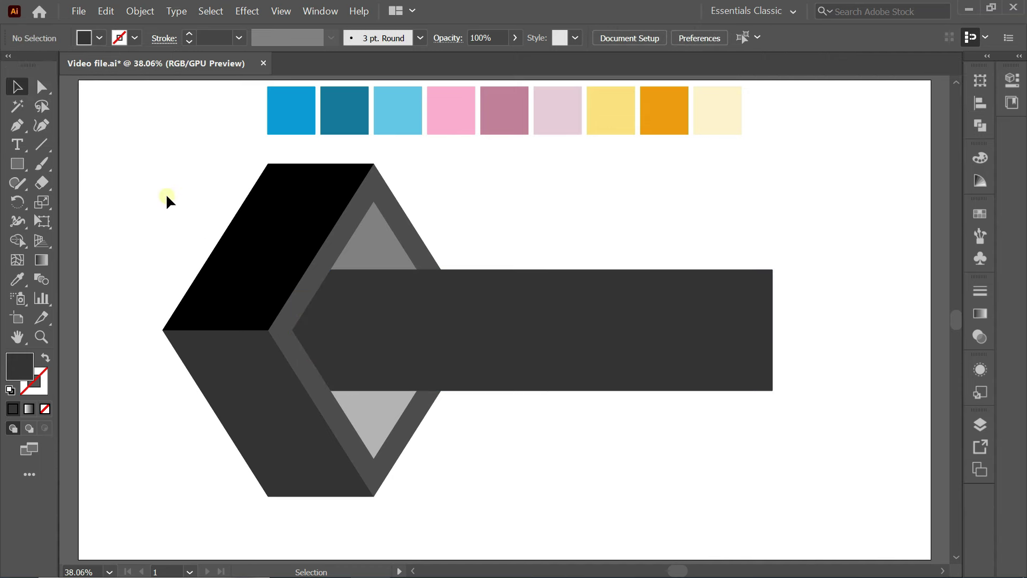
pyautogui.moveTo(772, 496); pyautogui.dragTo(683, 464)
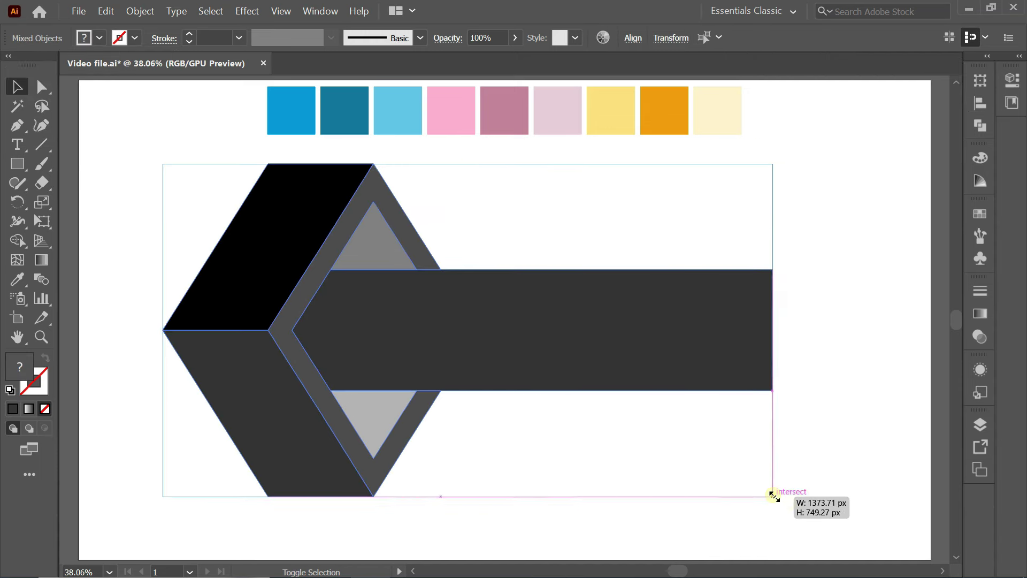
pyautogui.moveTo(616, 313); pyautogui.dragTo(558, 319)
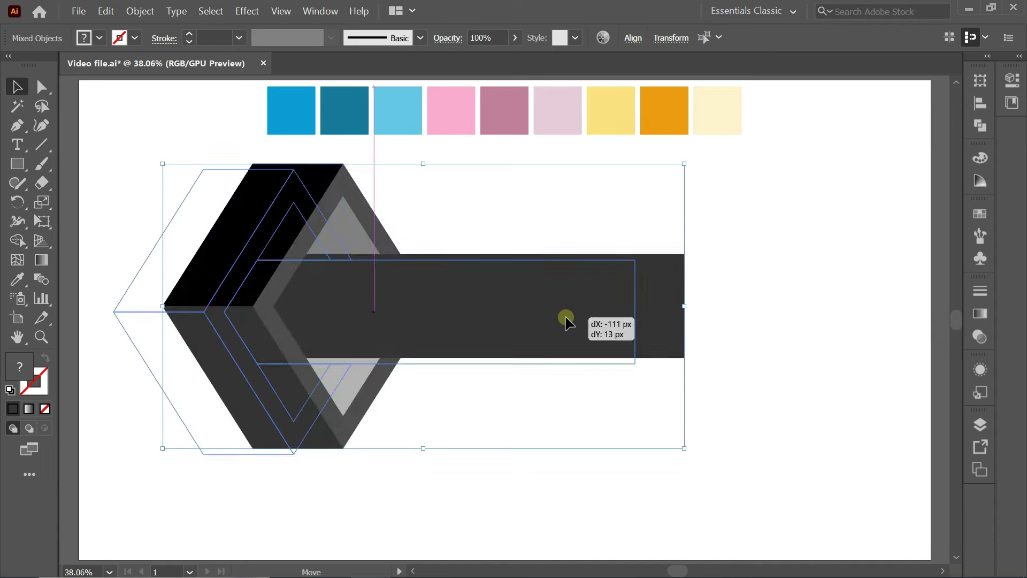
pyautogui.click(700, 276)
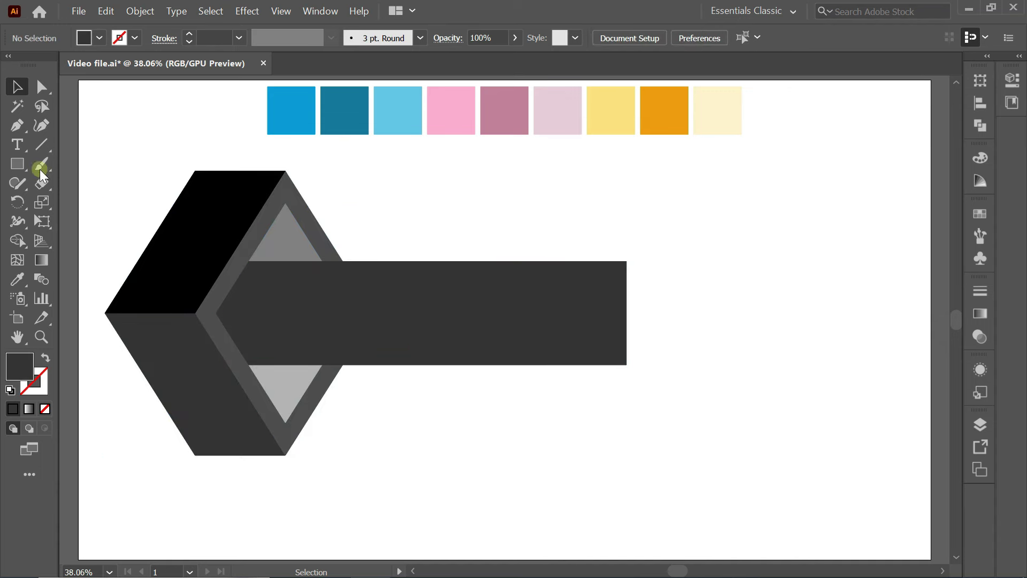
pyautogui.click(17, 164)
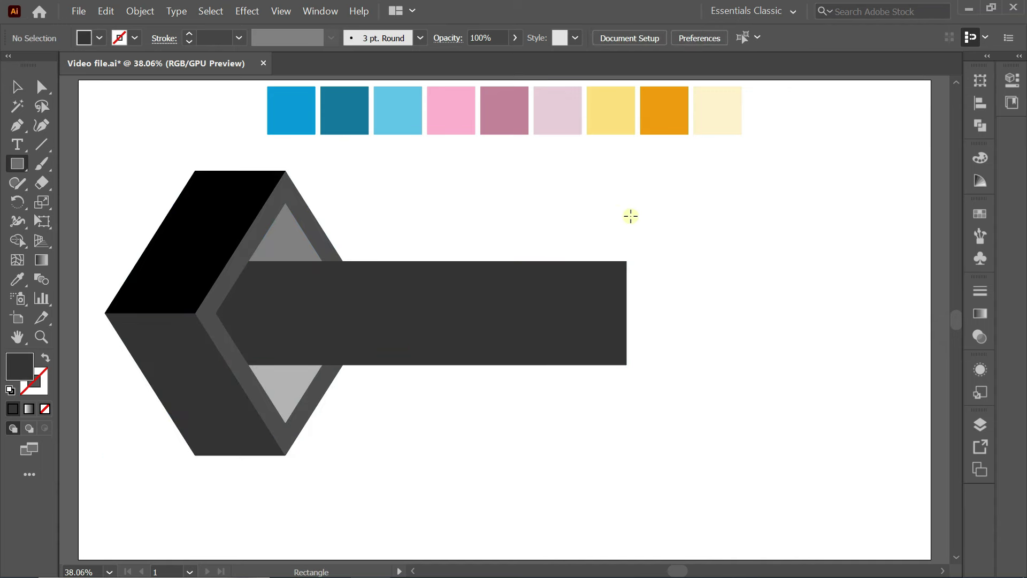
# Step: Draw a roughly 426 px square at the bar's right end, vertically centred on the bar
pyautogui.moveTo(628, 216); pyautogui.dragTo(782, 458)
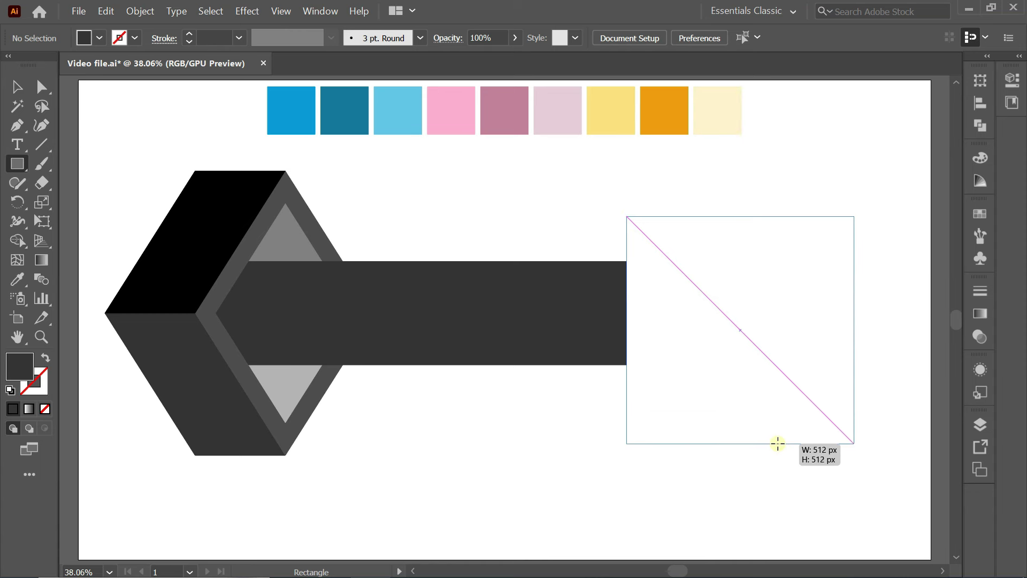
pyautogui.moveTo(781, 458); pyautogui.dragTo(748, 393)
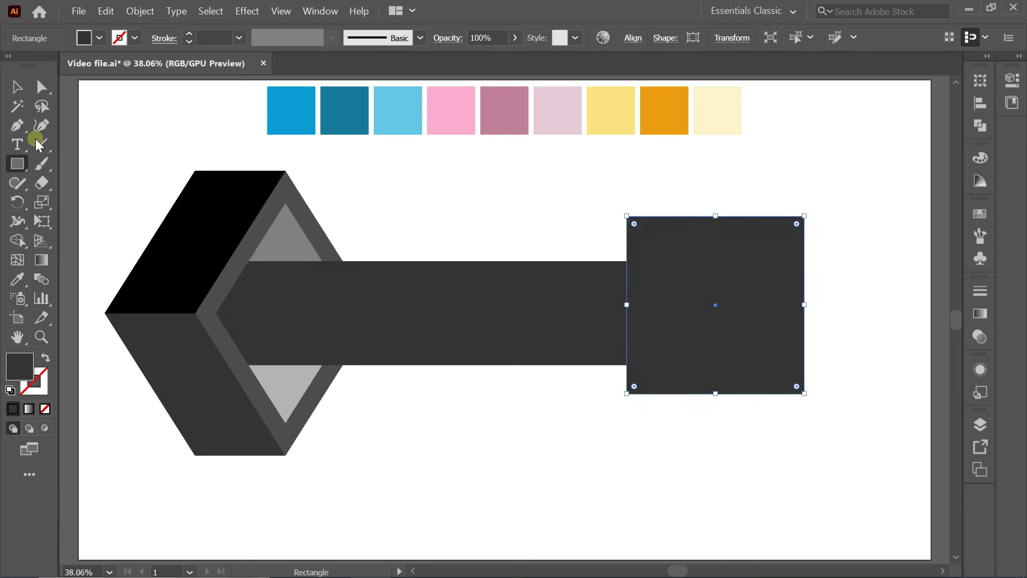
pyautogui.click(13, 84)
pyautogui.keyDown('shift'); pyautogui.click(465, 288); pyautogui.keyUp('shift')
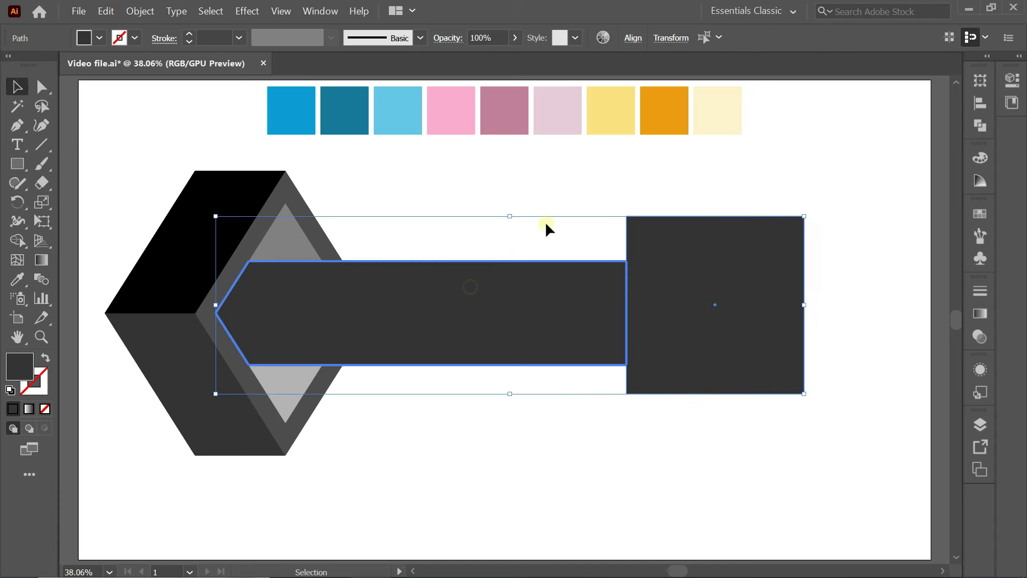
pyautogui.click(980, 103)
pyautogui.click(918, 115)
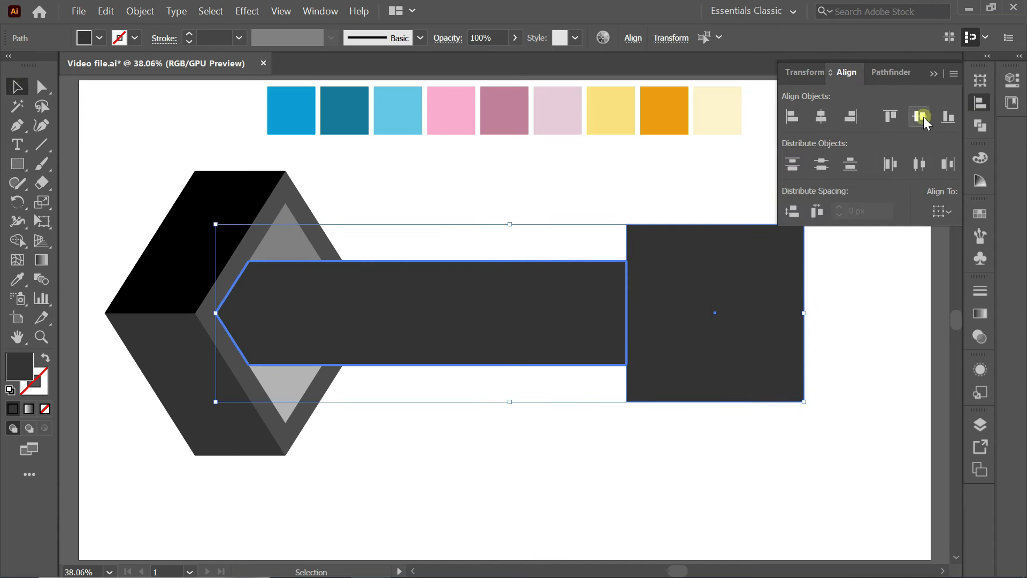
pyautogui.click(932, 76)
# Step: Fill the square with a mid-grey swatch
pyautogui.click(671, 259)
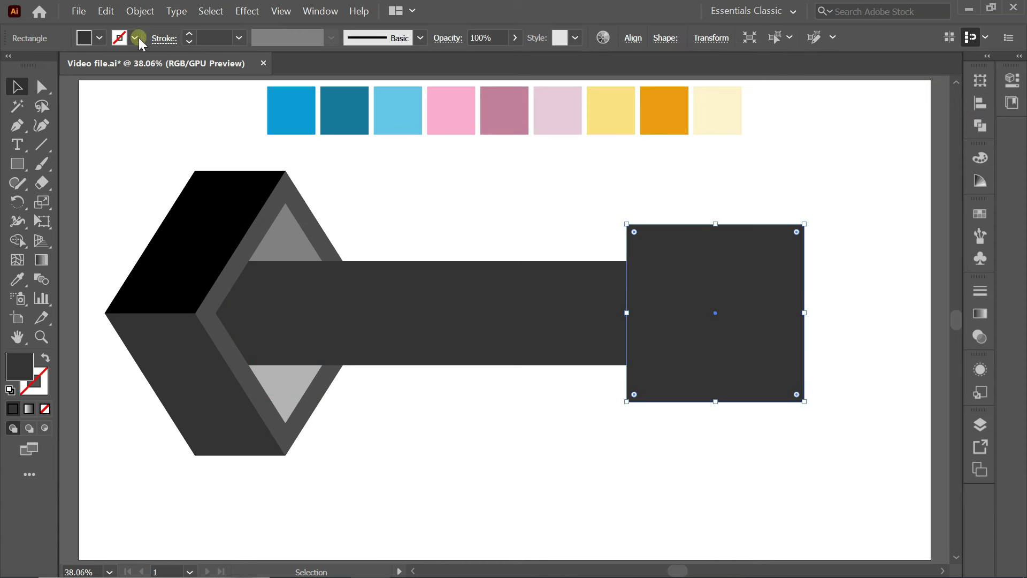
pyautogui.click(100, 38)
pyautogui.click(72, 113)
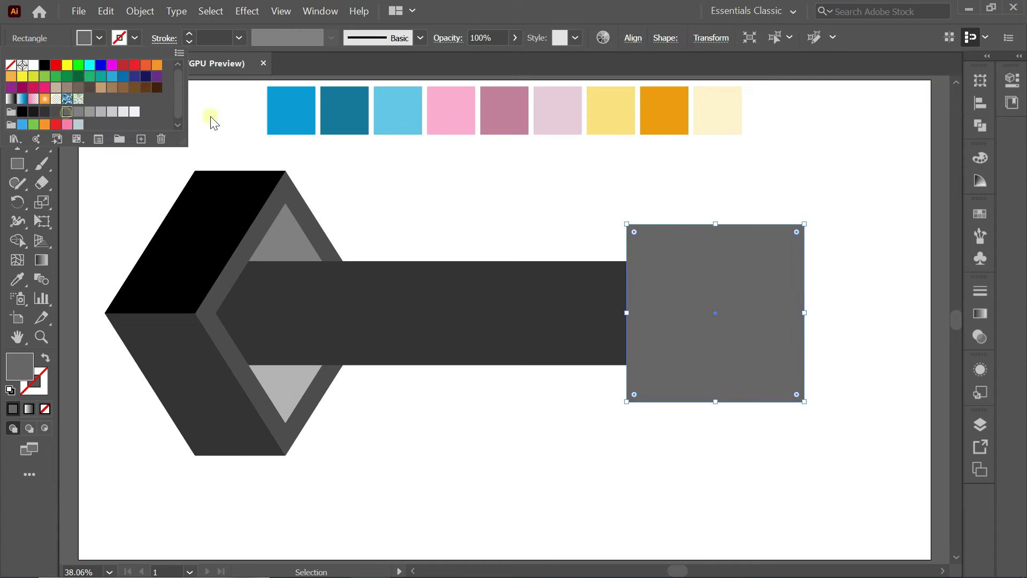
pyautogui.click(605, 212)
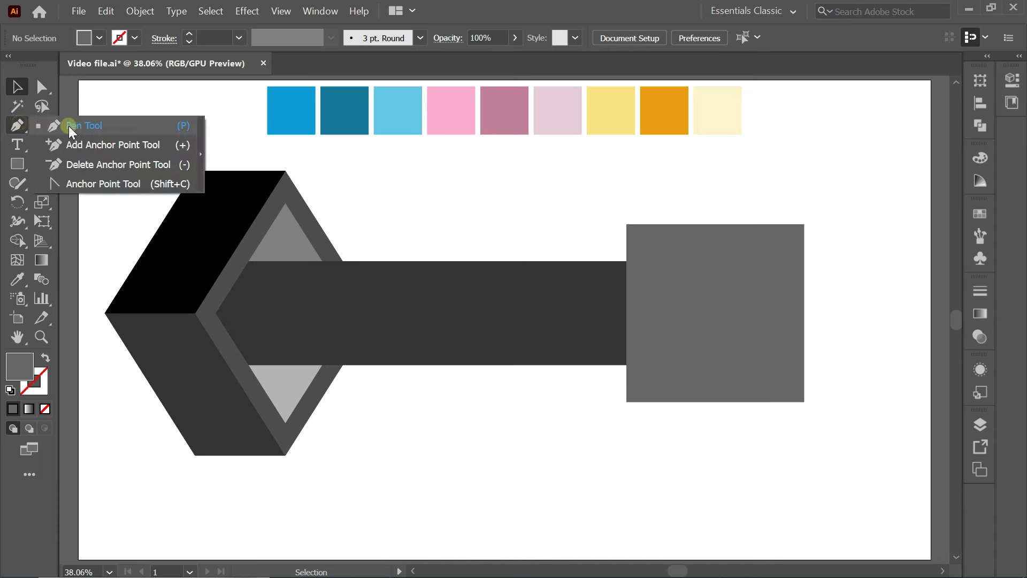
# Step: Draw an unfilled black centre line across the artwork, and pull the square's top-right corner to its end
pyautogui.moveTo(20, 124); pyautogui.dragTo(68, 123)
pyautogui.moveTo(86, 313); pyautogui.dragTo(97, 319)
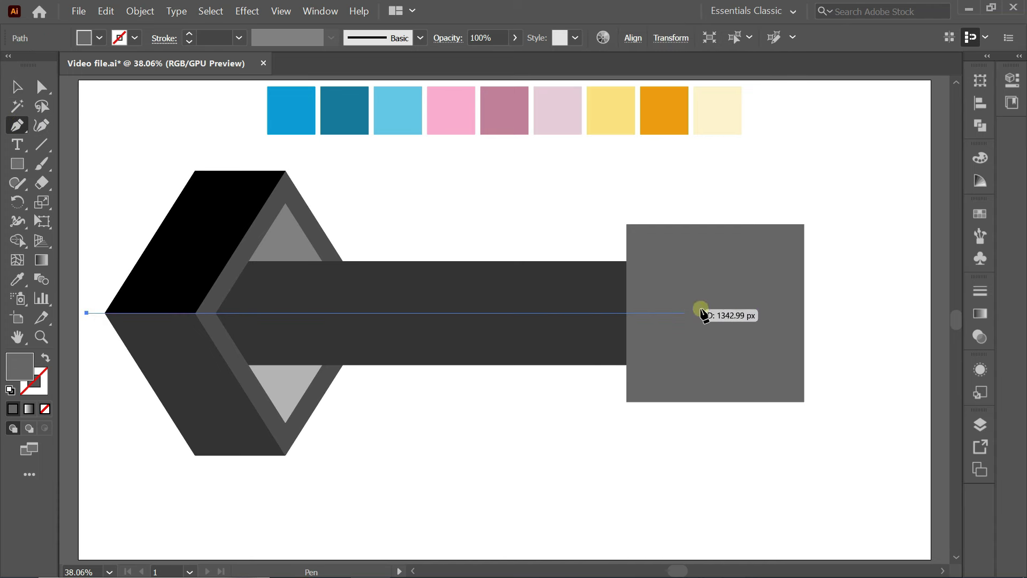
pyautogui.click(850, 313)
pyautogui.click(16, 86)
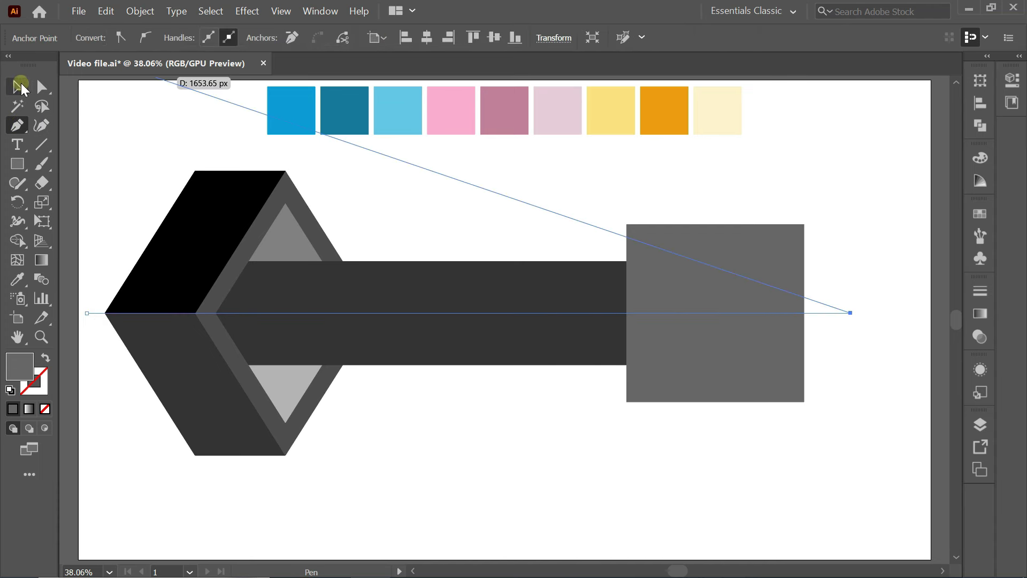
pyautogui.click(10, 392)
pyautogui.click(44, 409)
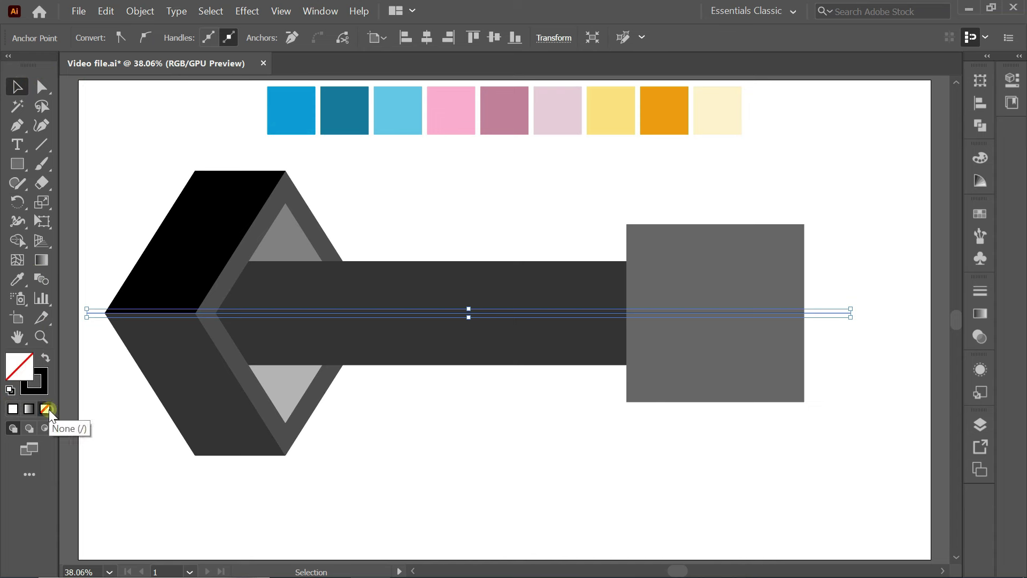
pyautogui.click(171, 137)
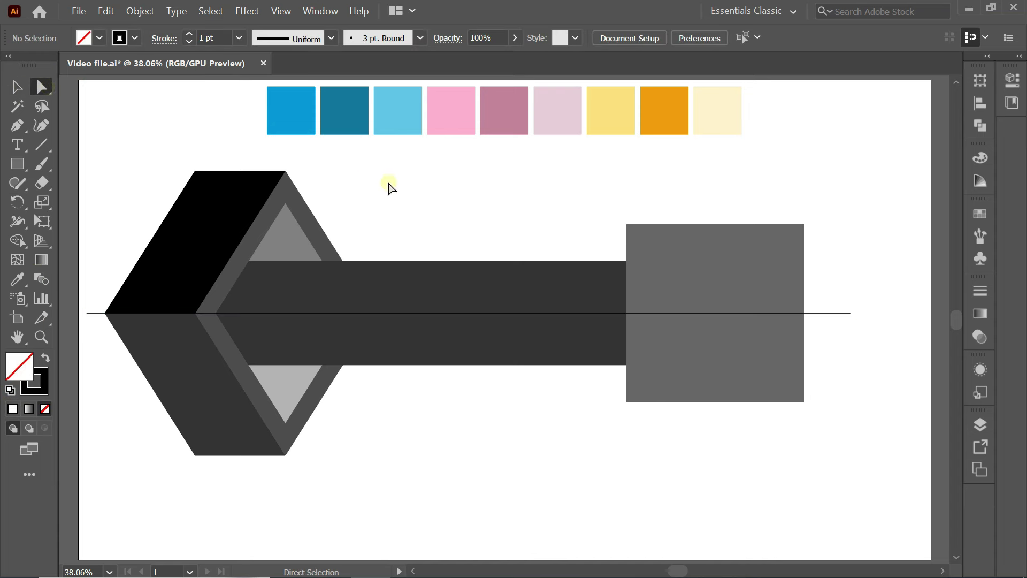
pyautogui.moveTo(803, 225); pyautogui.dragTo(851, 313)
# Step: Pull the square's bottom-right corner onto the line's tip and narrow the resulting triangle to 295 px
pyautogui.moveTo(805, 402); pyautogui.dragTo(844, 314)
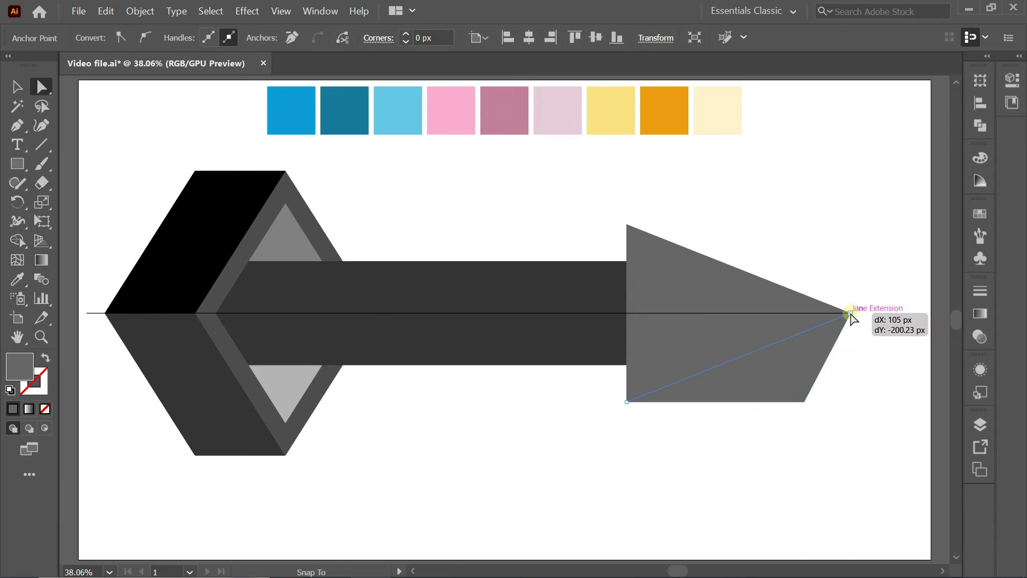
pyautogui.moveTo(844, 315); pyautogui.dragTo(851, 313)
pyautogui.press('v')
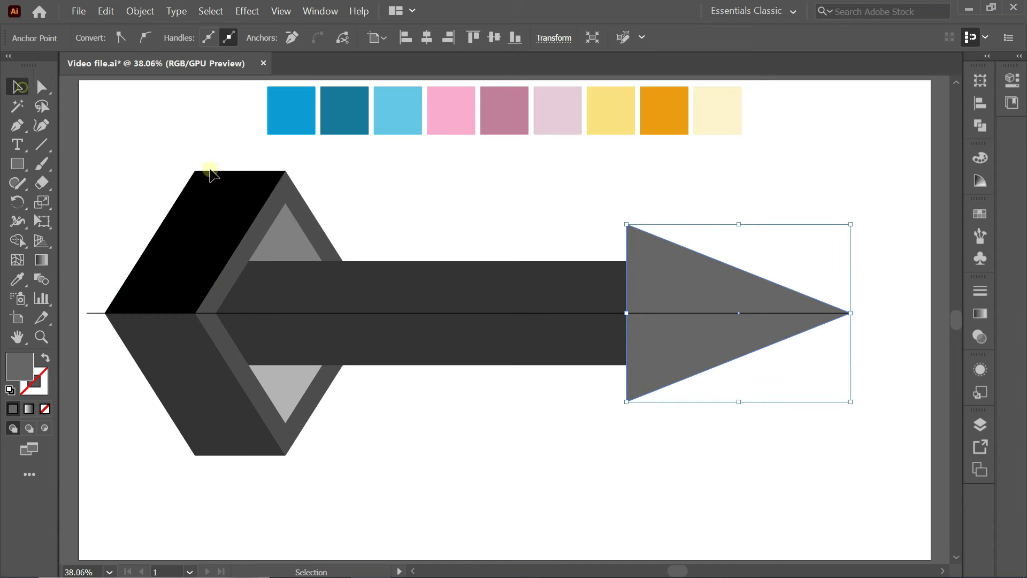
pyautogui.moveTo(850, 313); pyautogui.dragTo(759, 312)
pyautogui.click(801, 259)
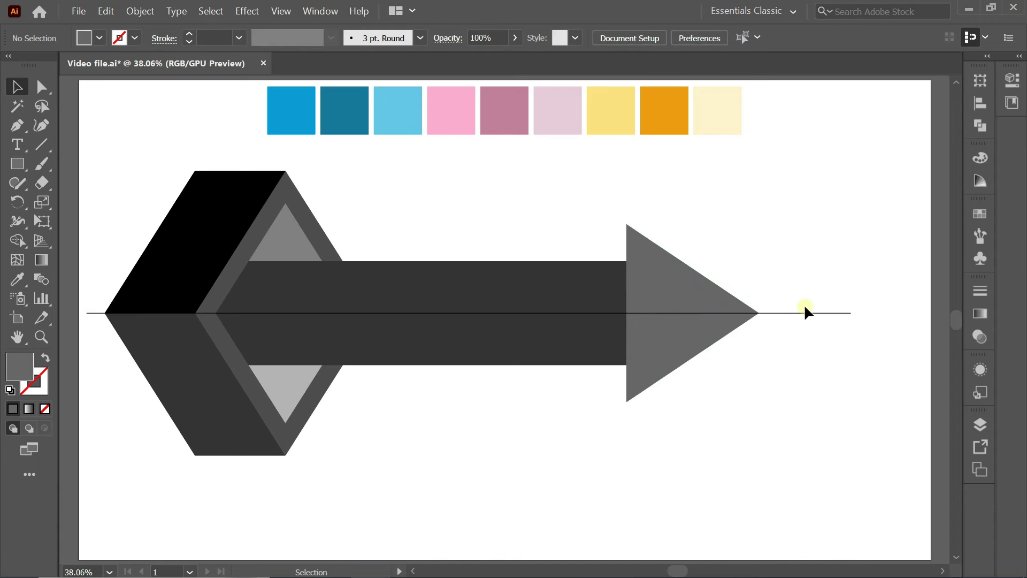
pyautogui.moveTo(377, 207); pyautogui.dragTo(687, 455)
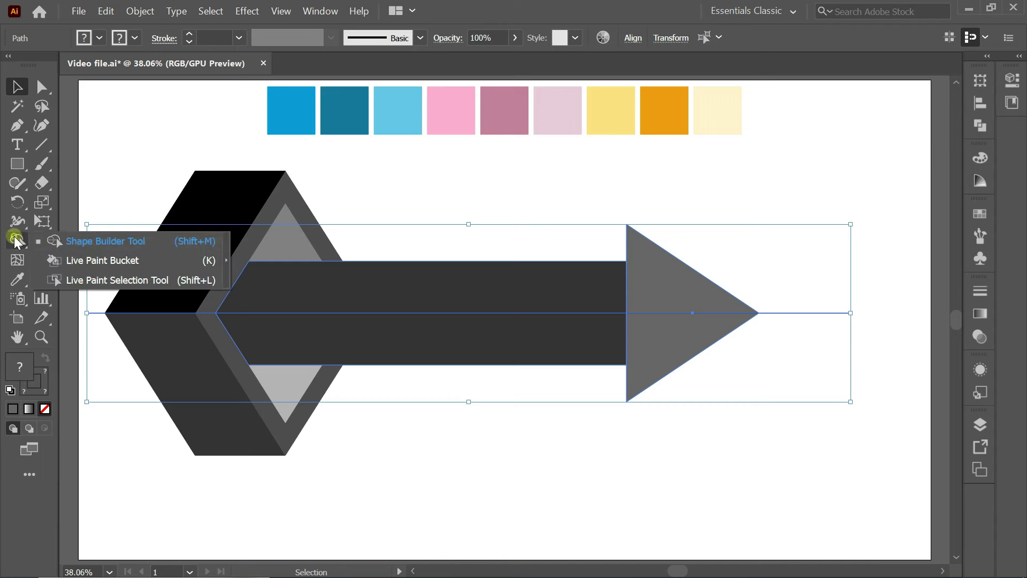
# Step: Use Shape Builder to fill the bar's upper and lower halves in two greys
pyautogui.moveTo(17, 241); pyautogui.dragTo(96, 236)
pyautogui.click(401, 293)
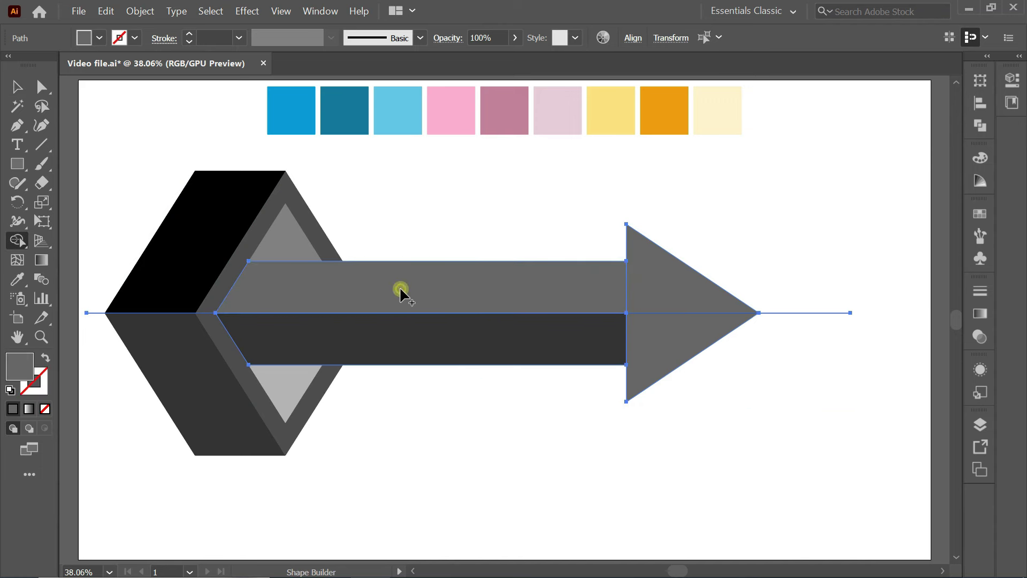
pyautogui.click(99, 38)
pyautogui.click(41, 114)
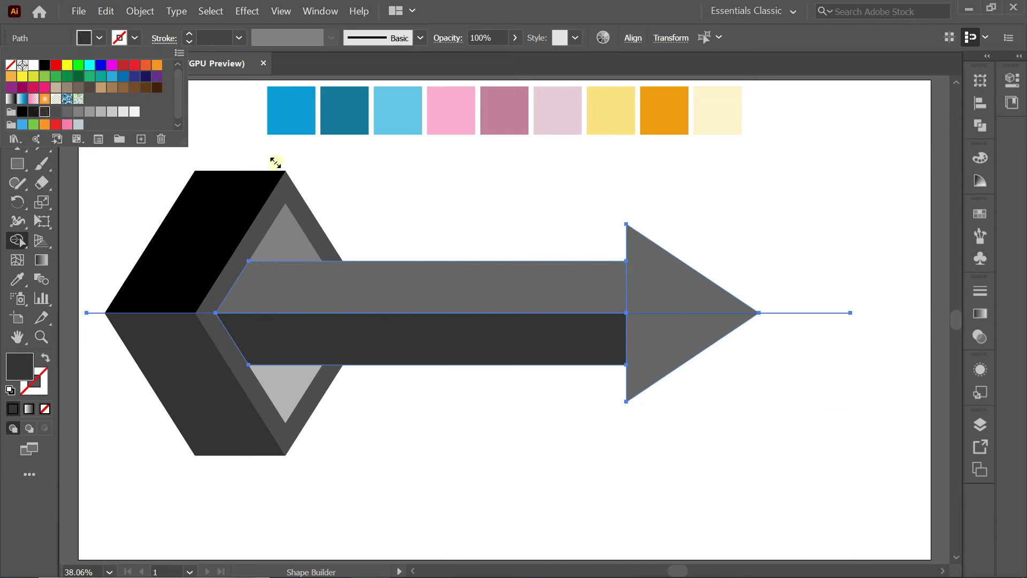
pyautogui.click(499, 334)
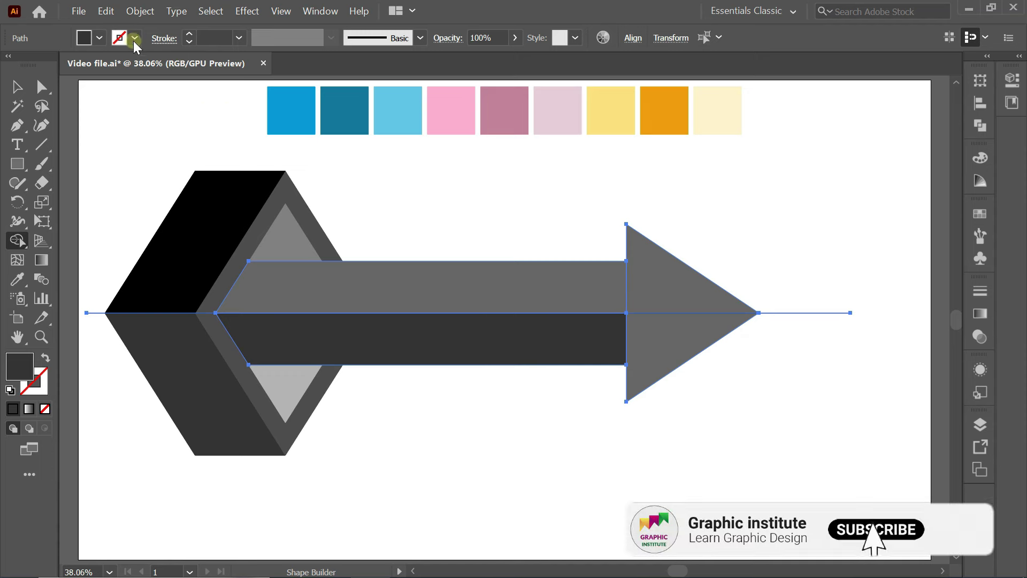
# Step: Fill the arrowhead's upper and lower halves in different dark greys
pyautogui.click(99, 38)
pyautogui.click(57, 114)
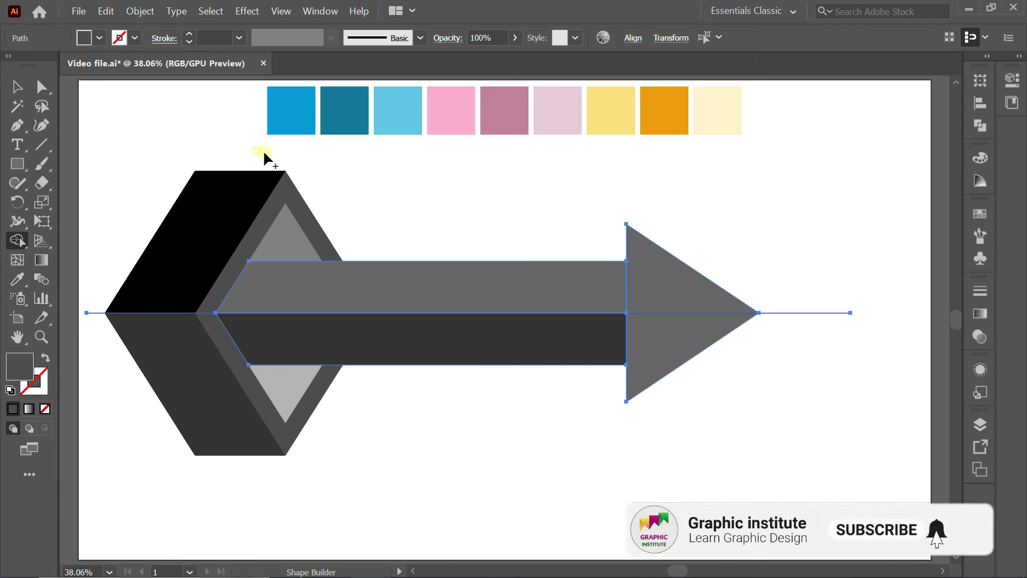
pyautogui.click(666, 271)
pyautogui.click(101, 39)
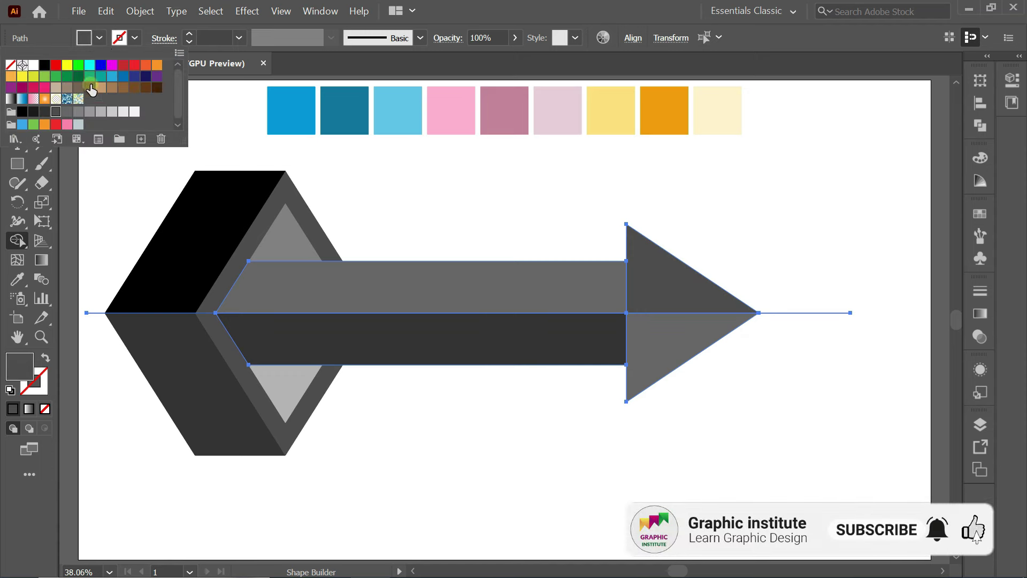
pyautogui.click(47, 113)
pyautogui.click(380, 179)
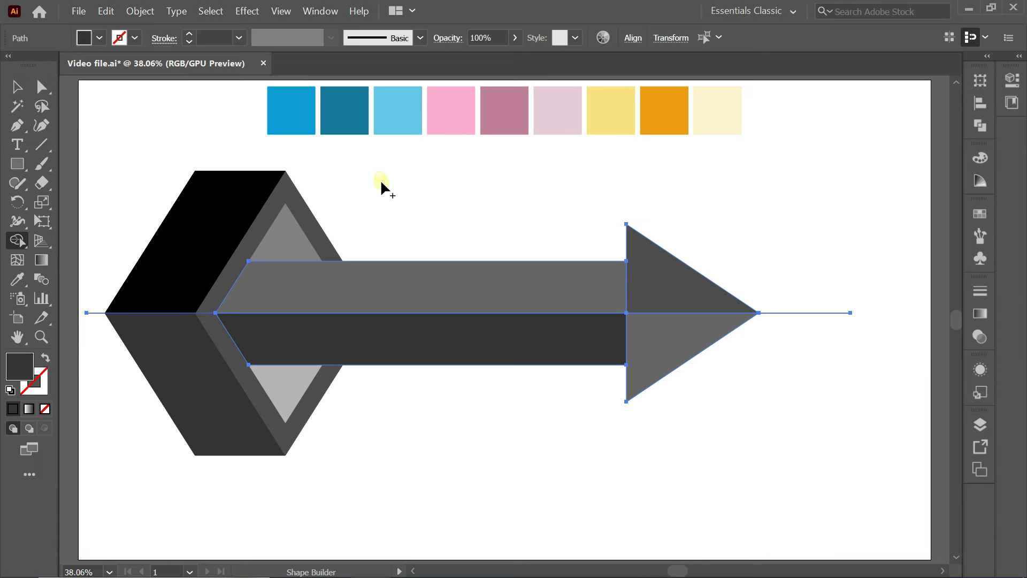
pyautogui.click(672, 344)
# Step: Select the stray short path sitting just right of the arrow tip
pyautogui.click(20, 94)
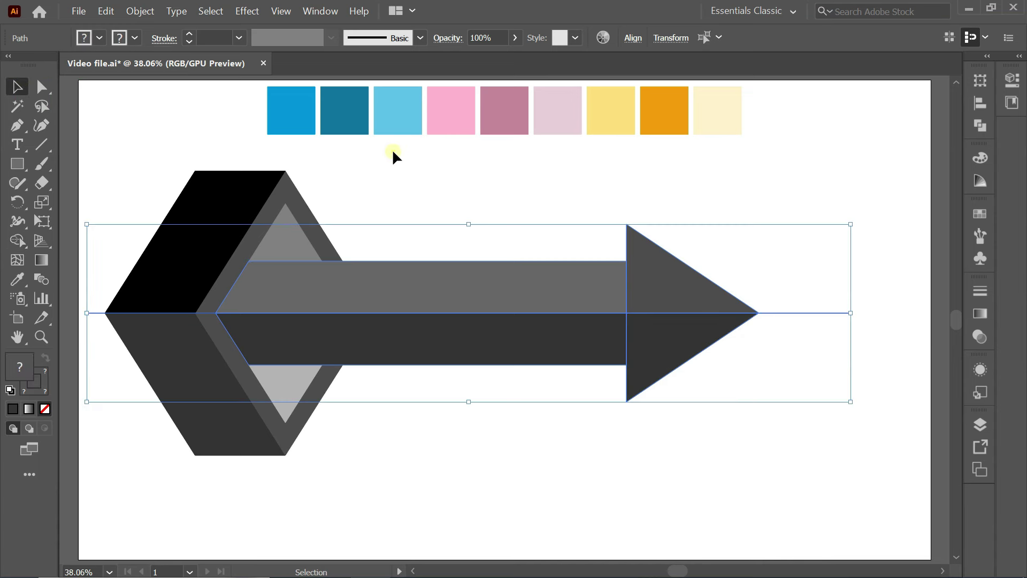
pyautogui.click(841, 319)
pyautogui.moveTo(832, 314); pyautogui.dragTo(858, 348)
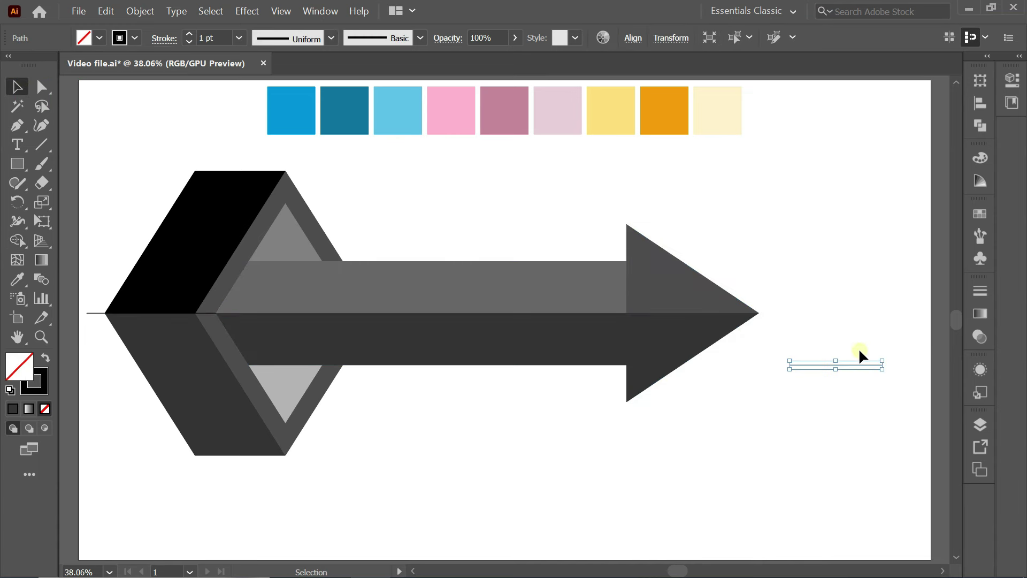
# Step: Delete the stray short path and the leftover line at the arrow's left corner
pyautogui.press('Delete')
pyautogui.moveTo(91, 313); pyautogui.dragTo(397, 428)
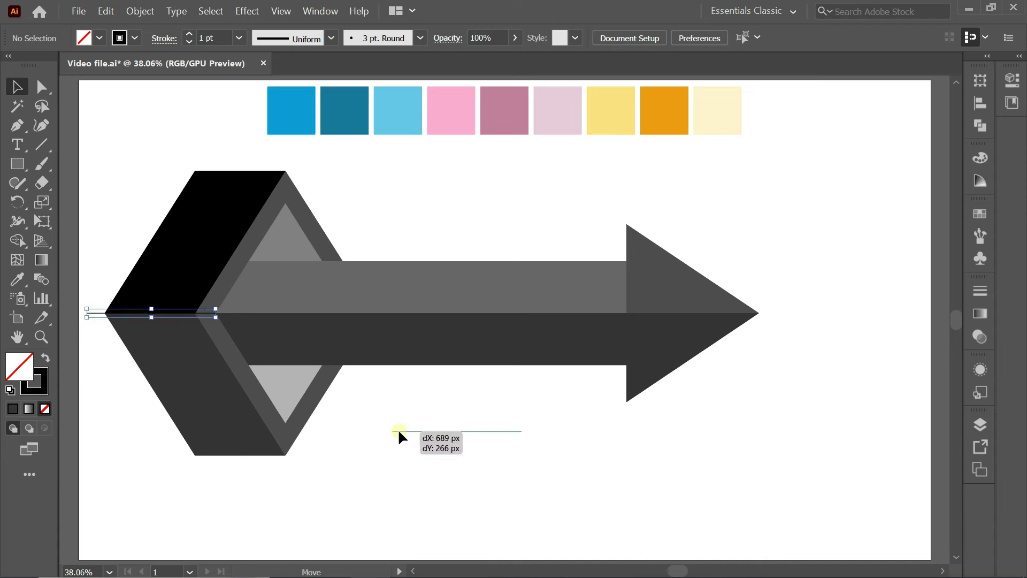
pyautogui.press('Delete')
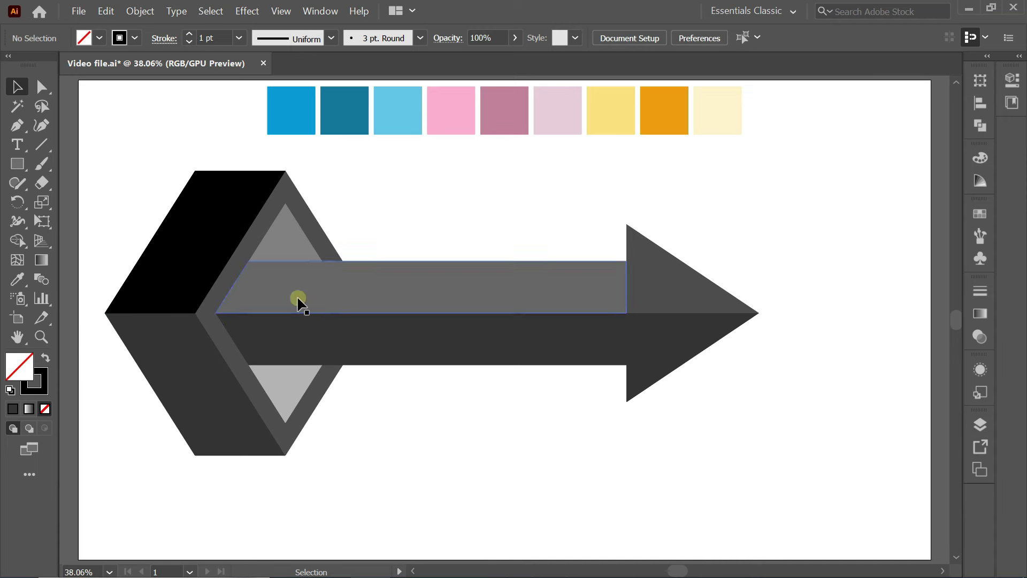
# Step: Enlarge the whole grey arrow with a corner handle and nudge it into position
pyautogui.moveTo(133, 155); pyautogui.dragTo(673, 426)
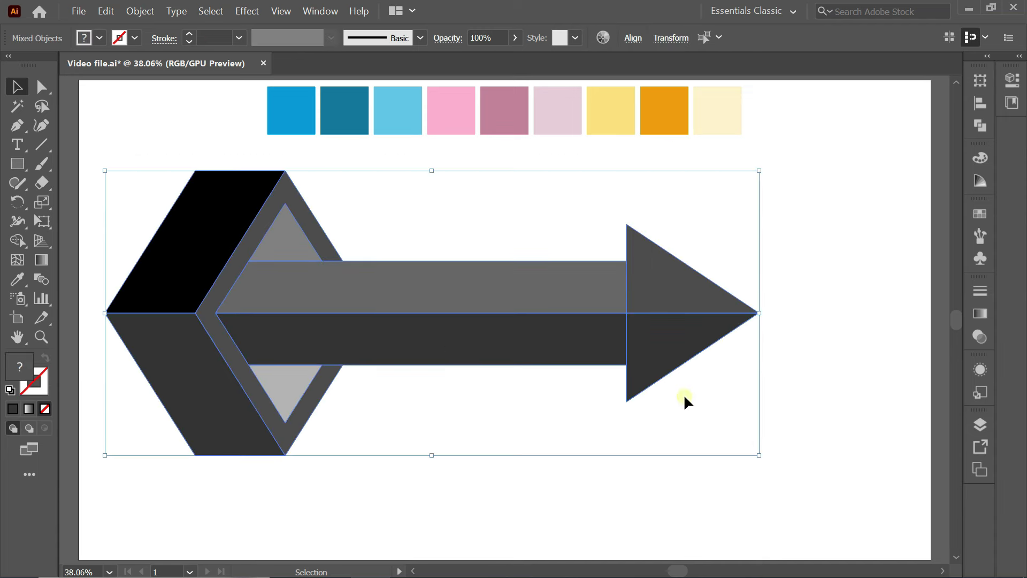
pyautogui.moveTo(762, 458); pyautogui.dragTo(852, 499)
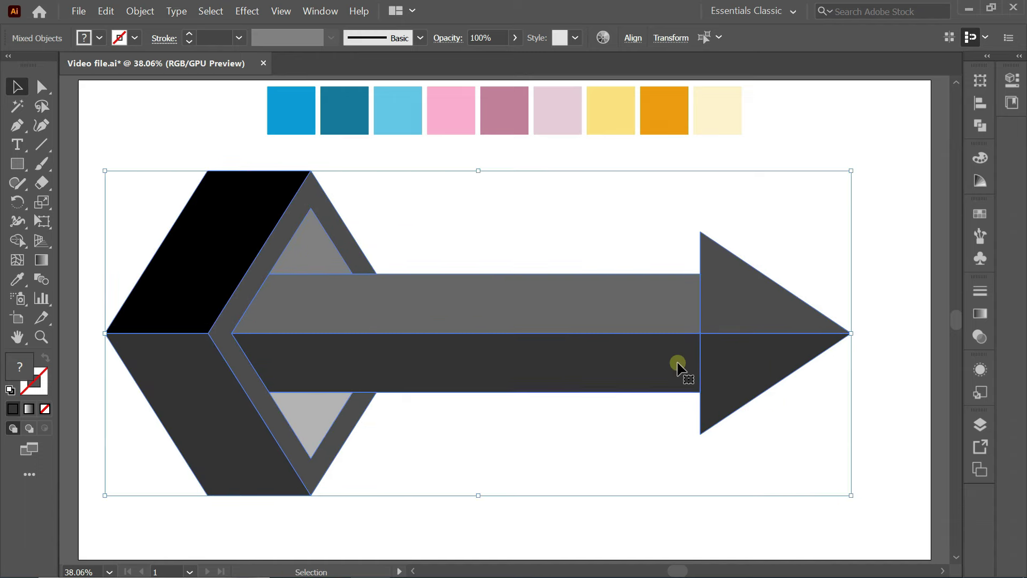
pyautogui.moveTo(732, 364); pyautogui.dragTo(742, 354)
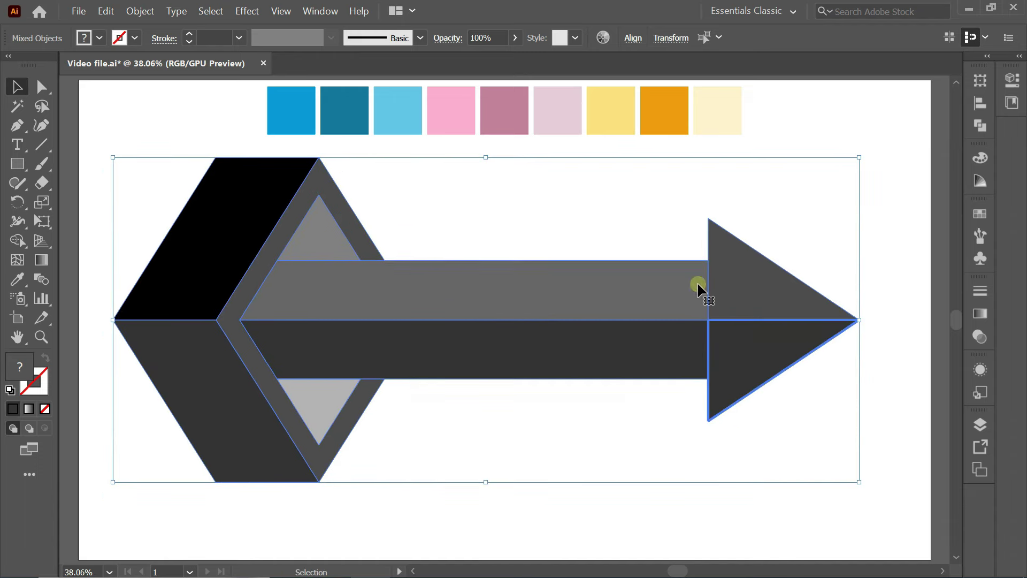
pyautogui.click(619, 211)
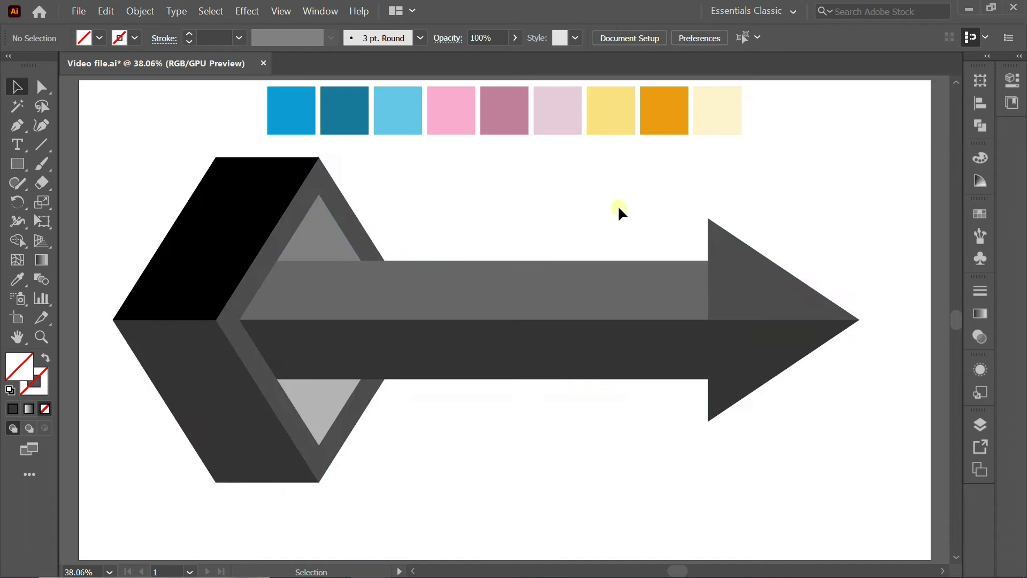
# Step: Ungroup the cube and colour the top face, band, lower triangle and upper arrowhead bright blue
pyautogui.click(260, 179)
pyautogui.rightClick(265, 213)
pyautogui.click(308, 334)
pyautogui.click(437, 203)
pyautogui.click(255, 205)
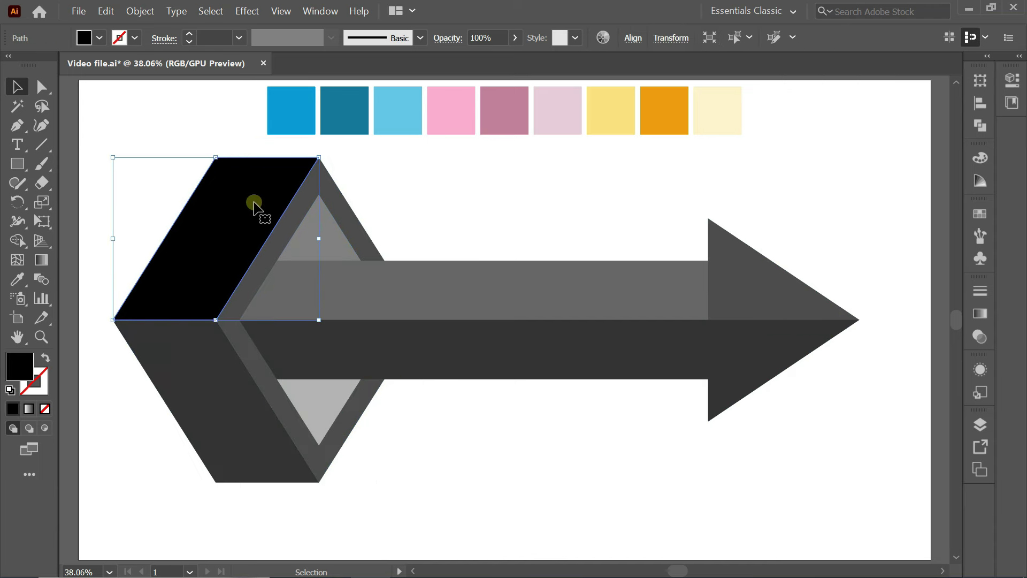
pyautogui.keyDown('shift'); pyautogui.click(319, 281); pyautogui.keyUp('shift')
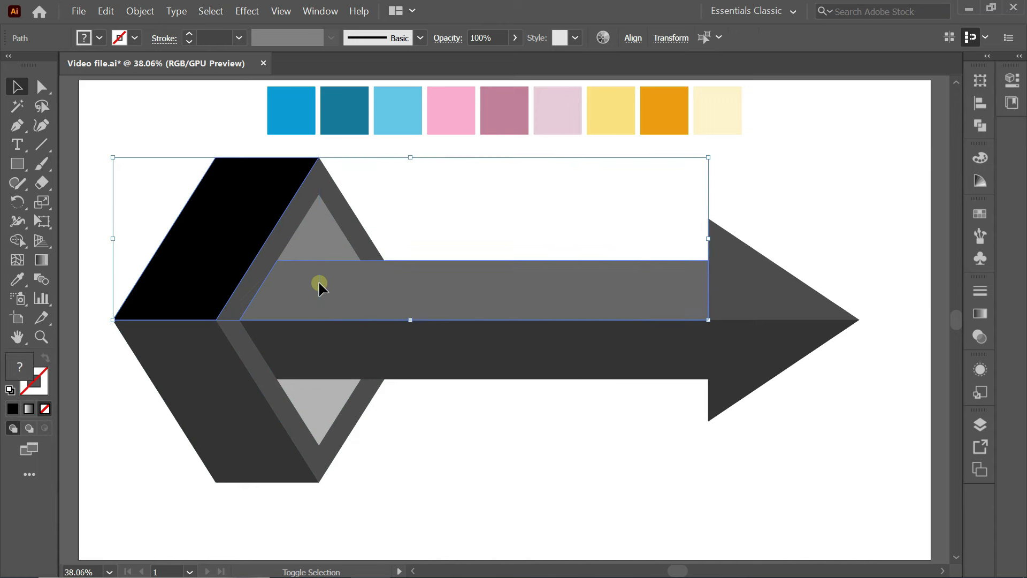
pyautogui.keyDown('shift'); pyautogui.click(323, 388); pyautogui.keyUp('shift')
pyautogui.keyDown('shift'); pyautogui.click(723, 272); pyautogui.keyUp('shift')
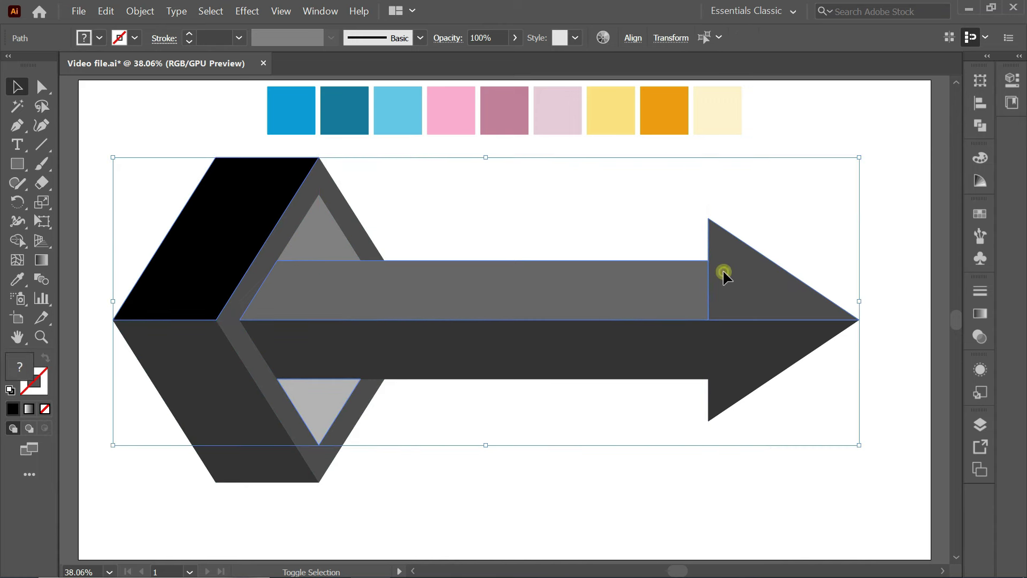
pyautogui.click(18, 277)
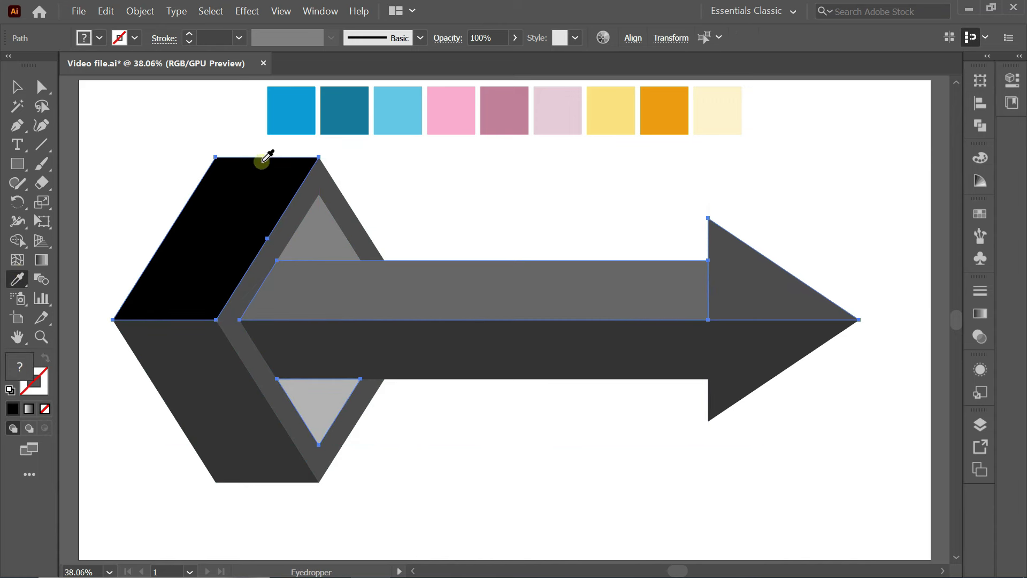
pyautogui.click(295, 111)
# Step: Colour the shaded triangle, left face, lower band and lower arrowhead half teal
pyautogui.click(17, 87)
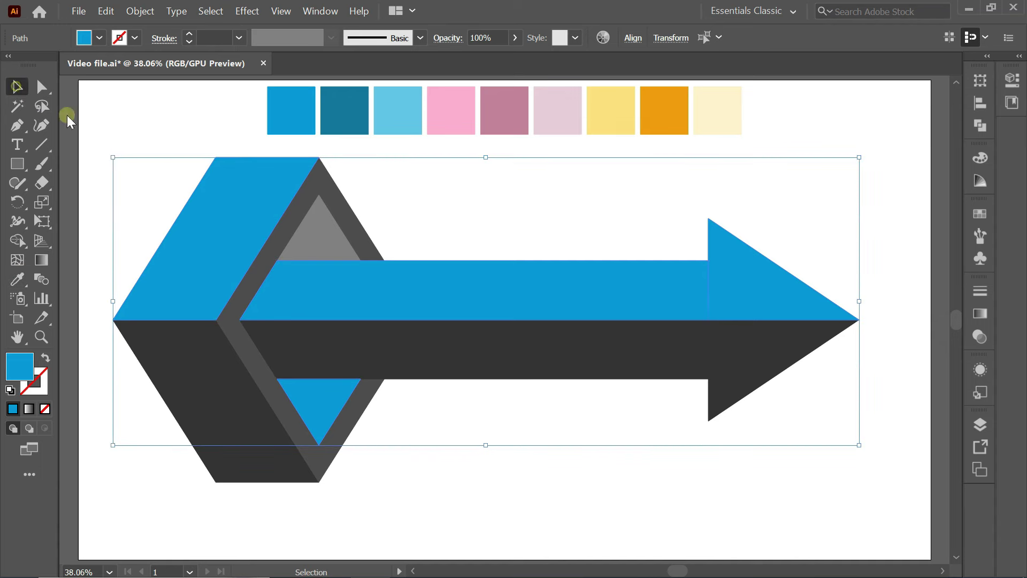
pyautogui.click(105, 140)
pyautogui.click(310, 239)
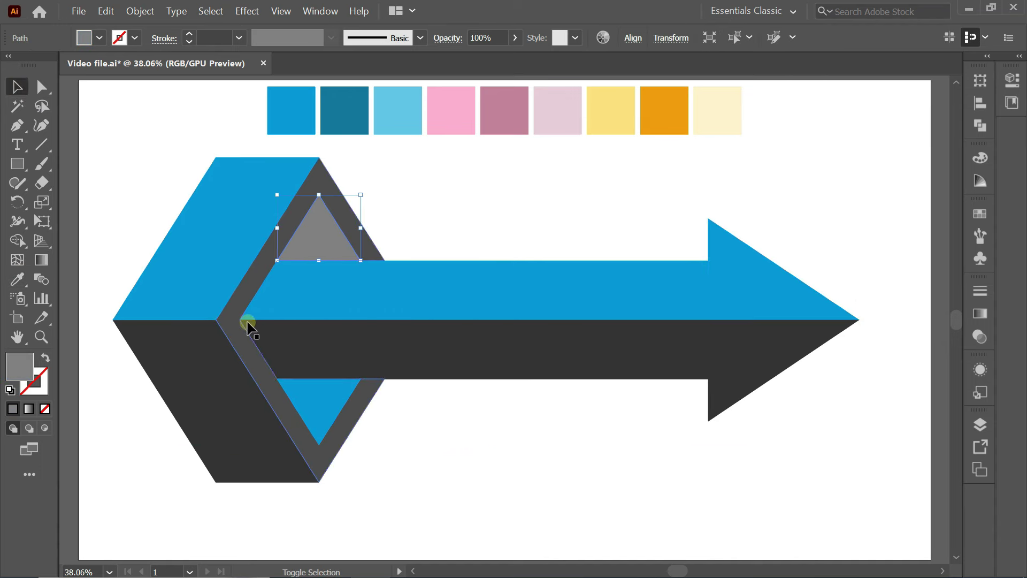
pyautogui.keyDown('shift'); pyautogui.click(205, 368); pyautogui.keyUp('shift')
pyautogui.keyDown('shift'); pyautogui.click(324, 351); pyautogui.keyUp('shift')
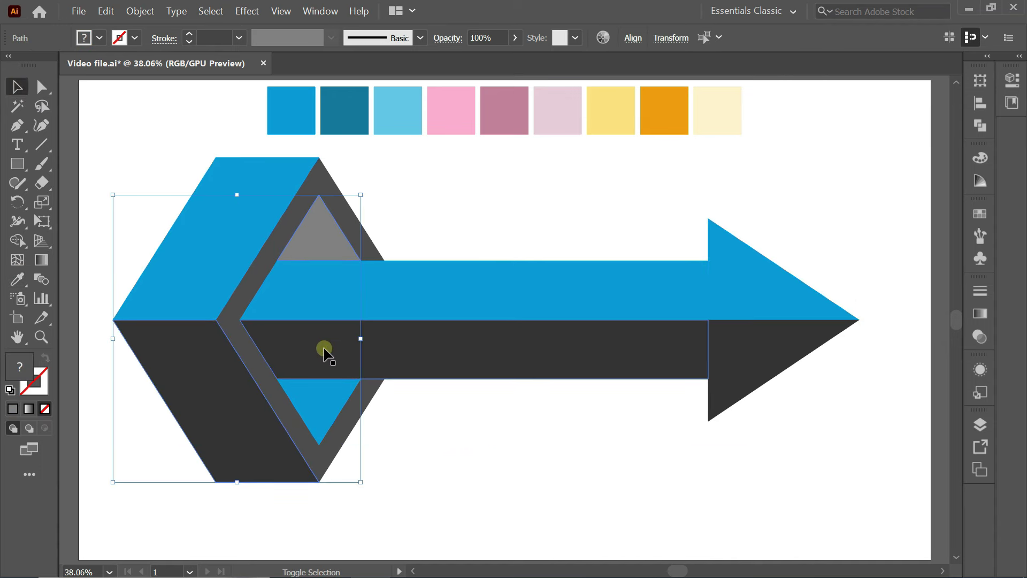
pyautogui.keyDown('shift'); pyautogui.click(733, 348); pyautogui.keyUp('shift')
pyautogui.press('i')
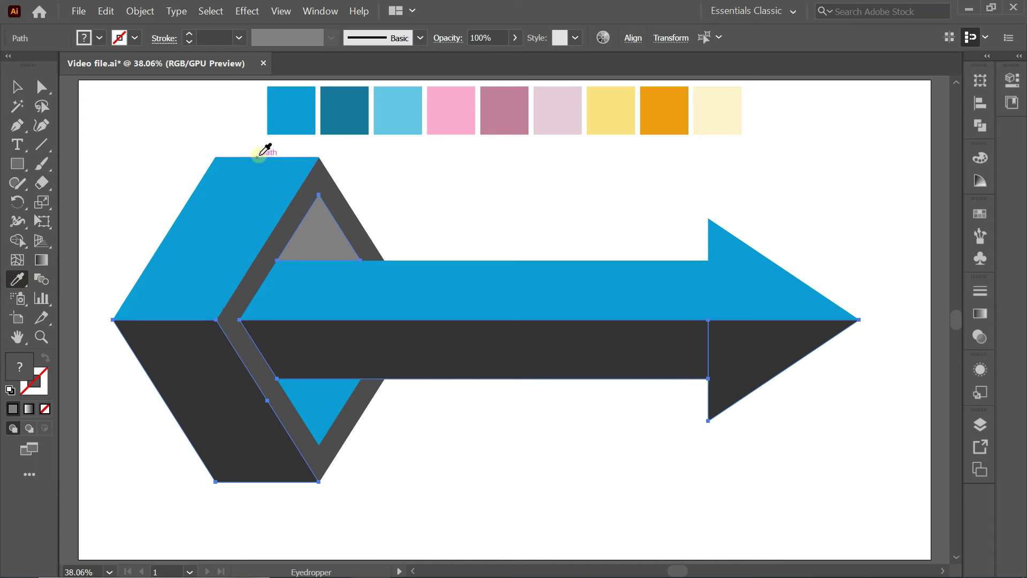
pyautogui.click(342, 111)
# Step: Colour the frame band light blue from the swatches
pyautogui.click(17, 86)
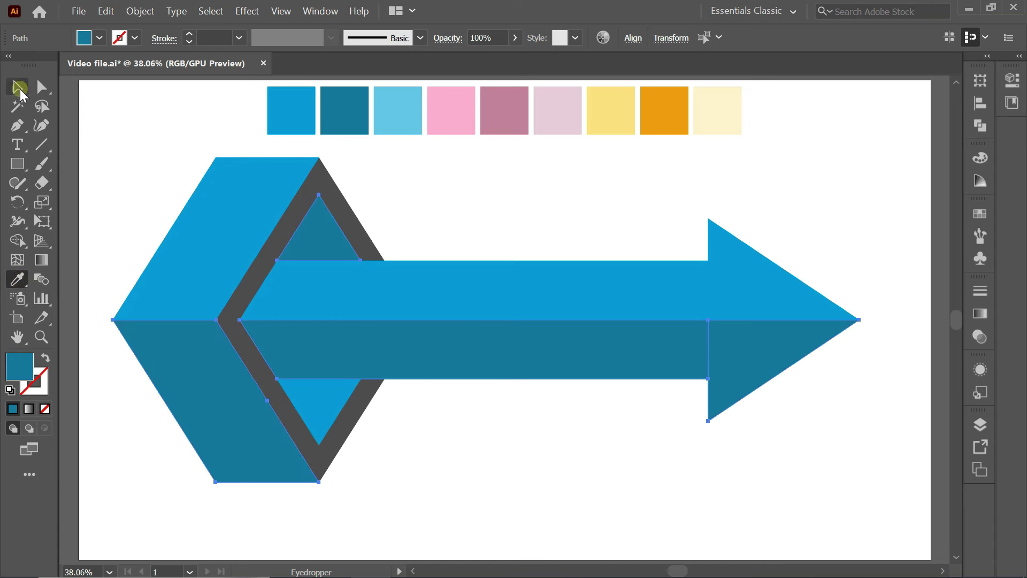
pyautogui.click(107, 119)
pyautogui.click(305, 199)
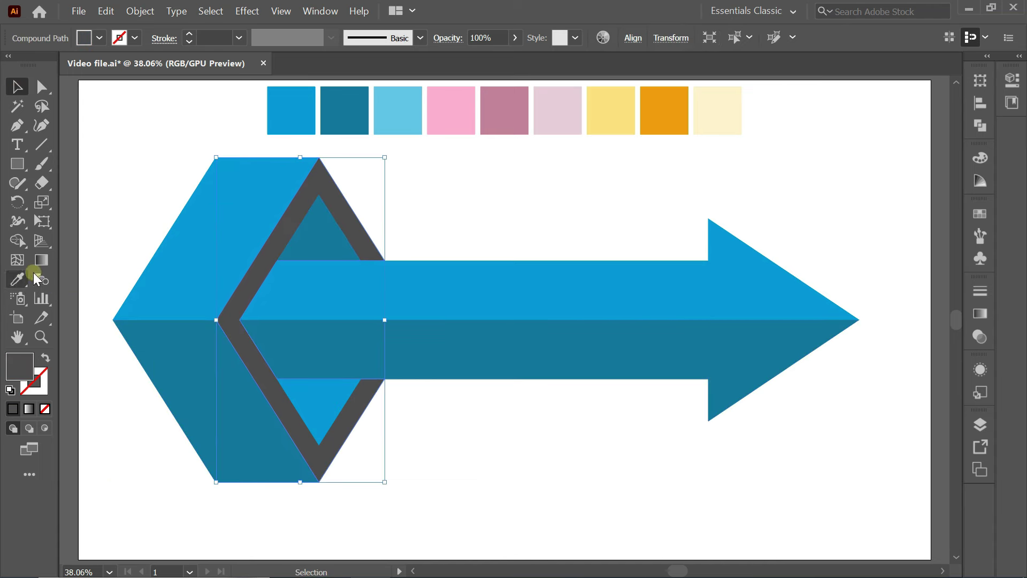
pyautogui.click(17, 279)
pyautogui.click(395, 107)
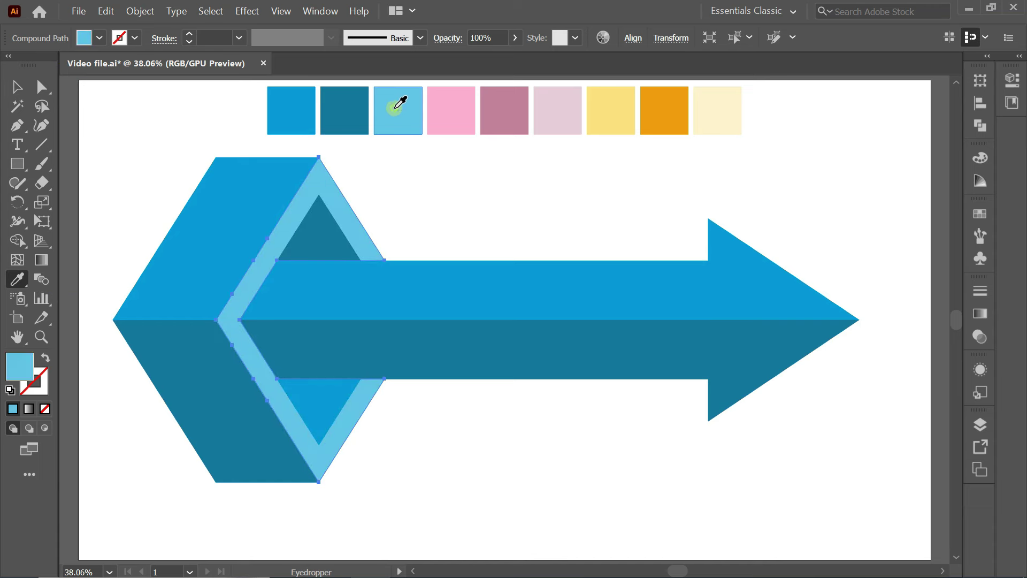
pyautogui.click(17, 86)
pyautogui.click(101, 166)
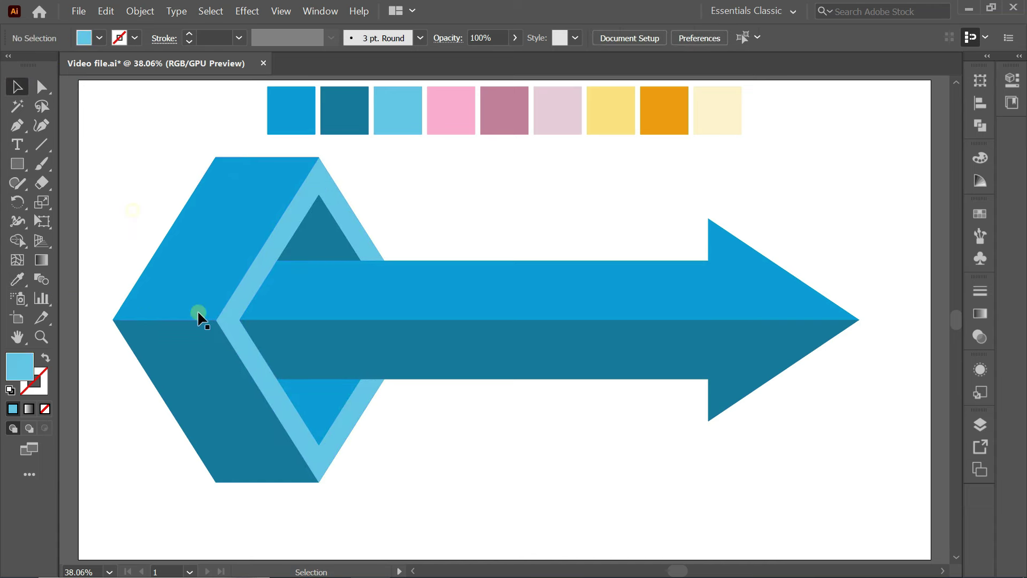
# Step: Duplicate the shaft slightly right and merge the inner notch parallelograms with Shape Builder
pyautogui.click(483, 320)
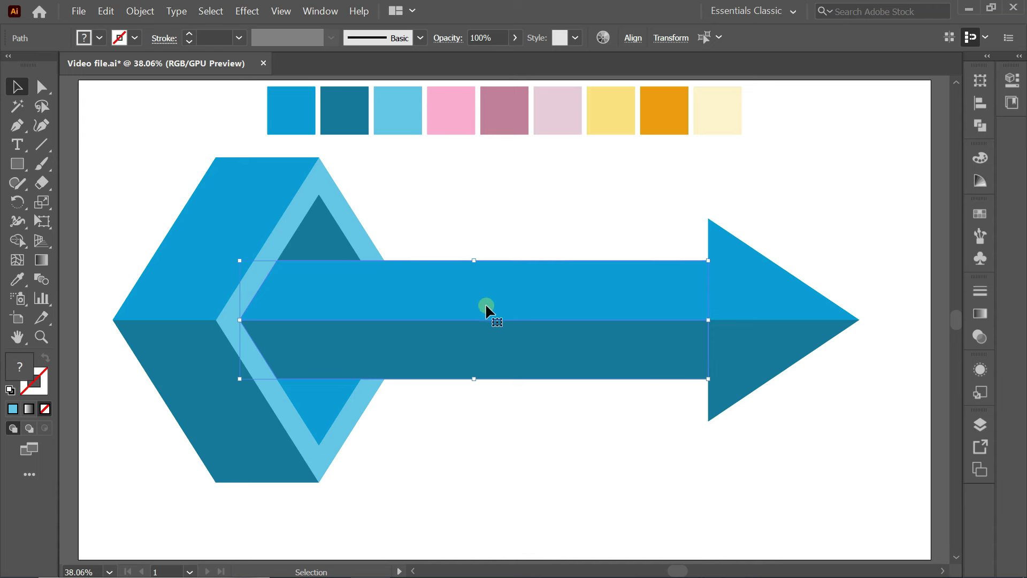
pyautogui.moveTo(481, 305); pyautogui.dragTo(510, 308)
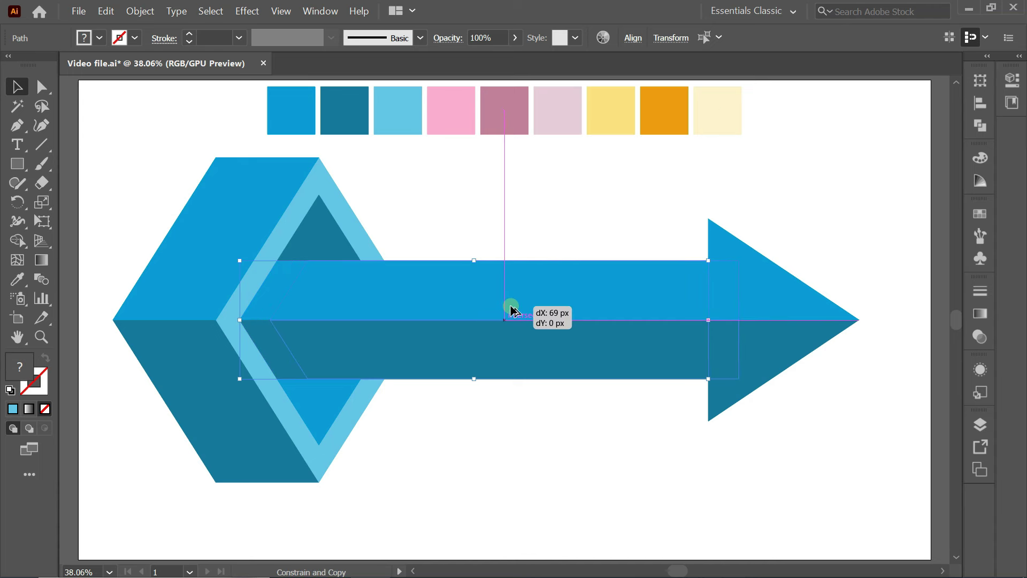
pyautogui.moveTo(511, 306); pyautogui.dragTo(509, 303)
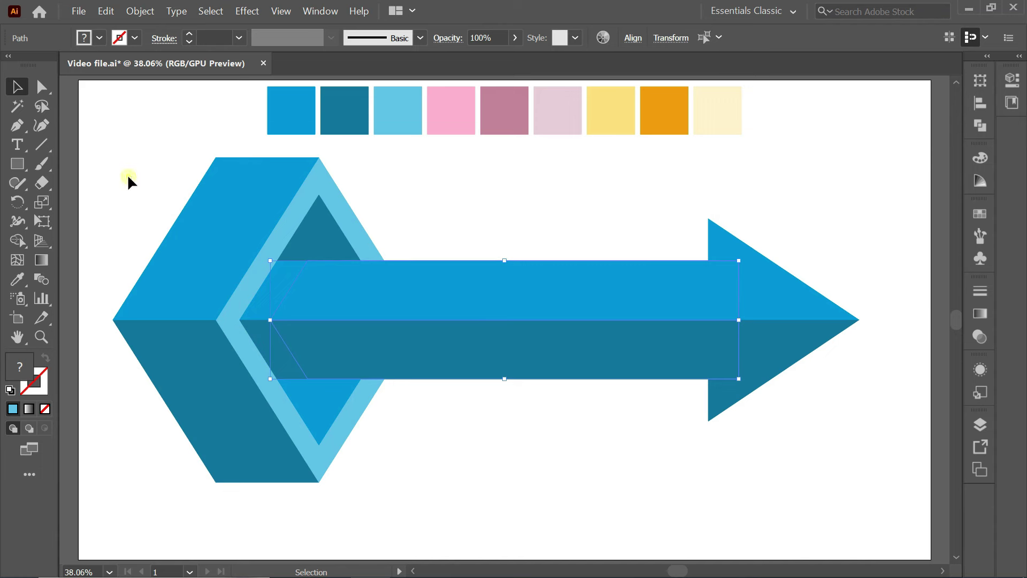
pyautogui.moveTo(128, 177); pyautogui.dragTo(396, 439)
pyautogui.click(18, 249)
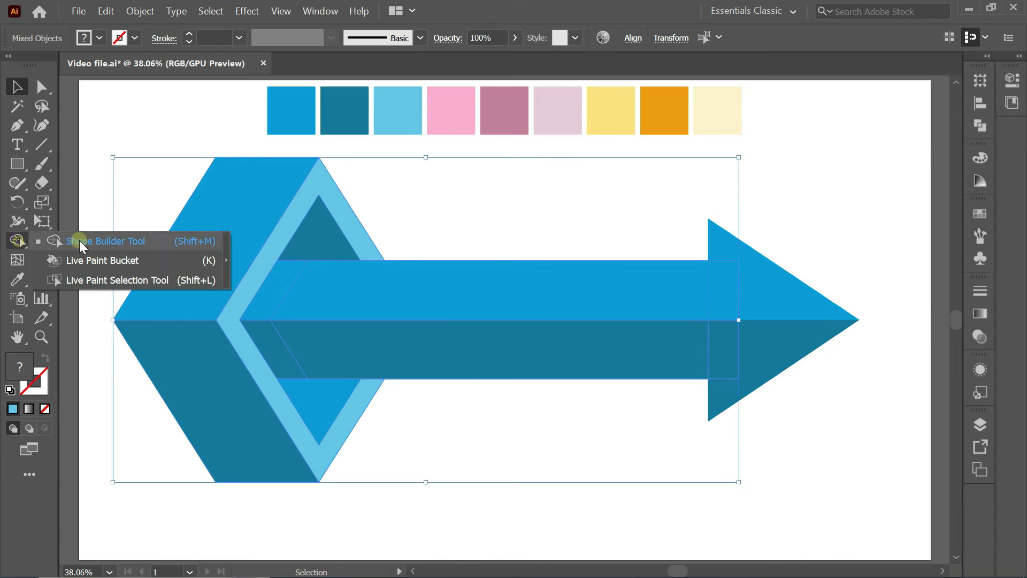
pyautogui.click(80, 240)
pyautogui.moveTo(266, 299); pyautogui.dragTo(260, 332)
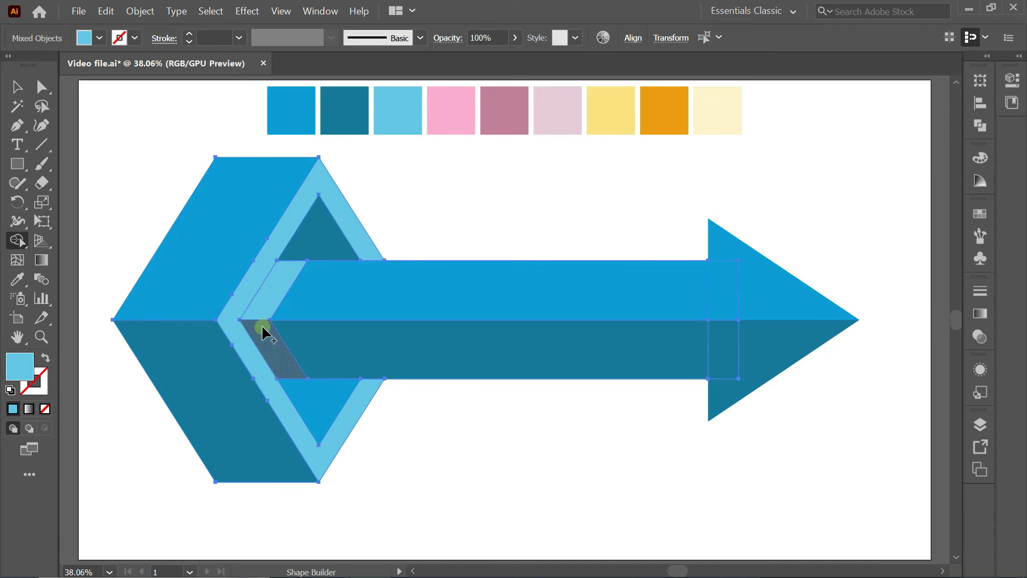
pyautogui.click(17, 87)
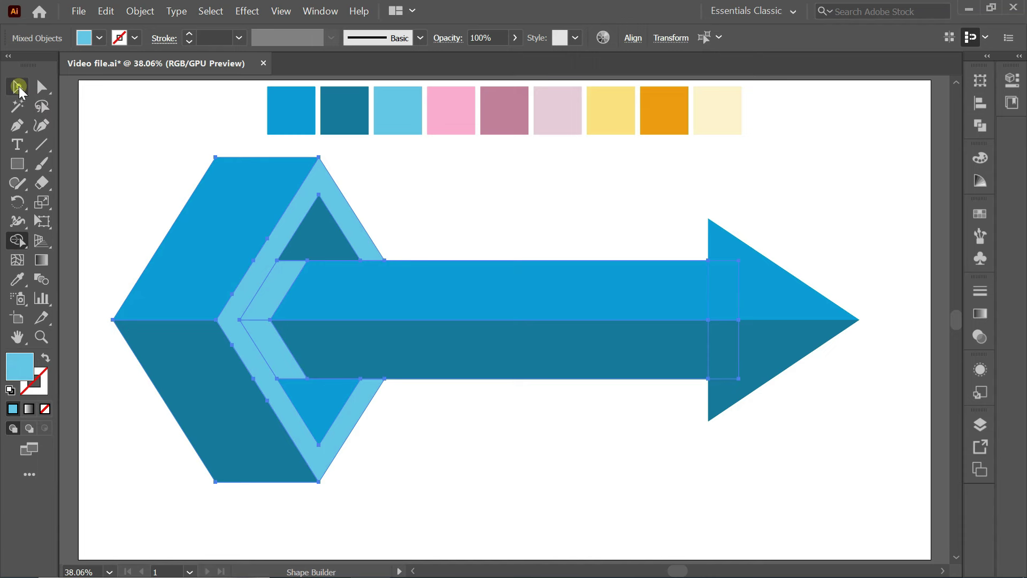
pyautogui.click(155, 182)
# Step: Pull the leftover shaft bar copies below the arrow and delete them
pyautogui.moveTo(373, 294); pyautogui.dragTo(434, 455)
pyautogui.moveTo(460, 353)
pyautogui.mouseDown()
pyautogui.moveTo(480, 440)
pyautogui.moveTo(498, 445)
pyautogui.mouseUp()
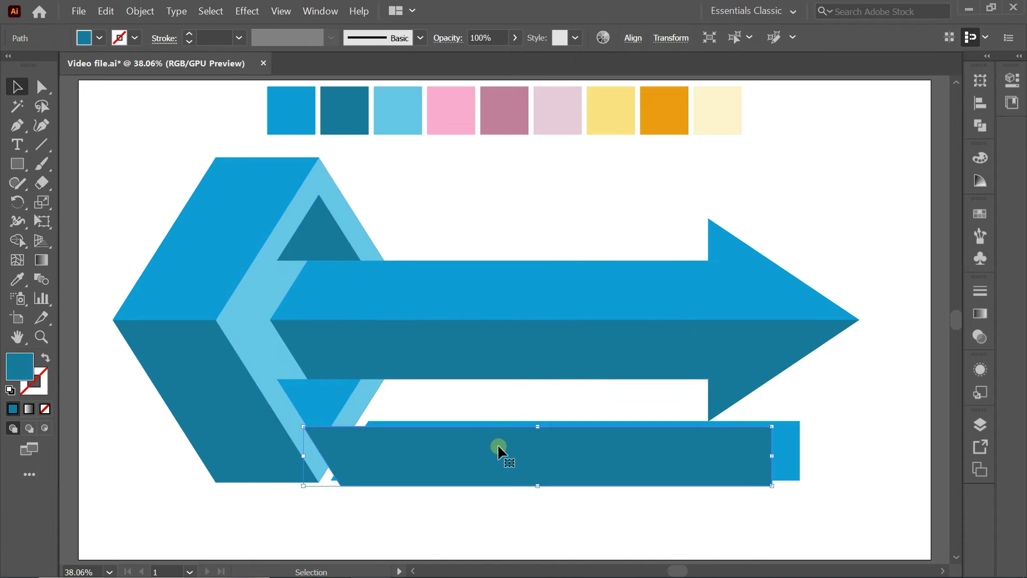
pyautogui.press('Delete')
pyautogui.click(512, 436)
pyautogui.press('Delete')
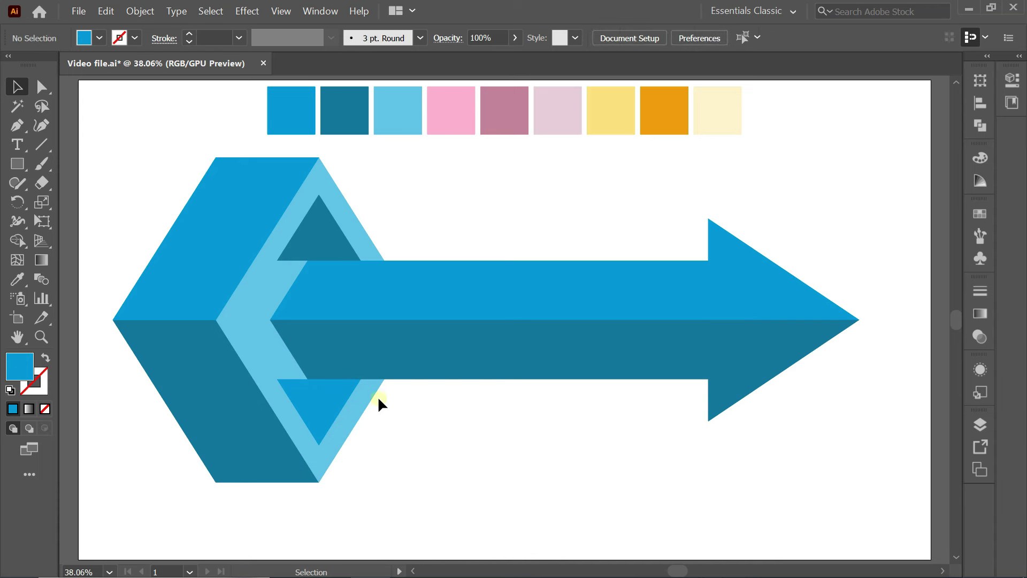
# Step: Eyedropper the shaft's bright blue onto the upper notch piece and dark blue onto the lower
pyautogui.click(268, 331)
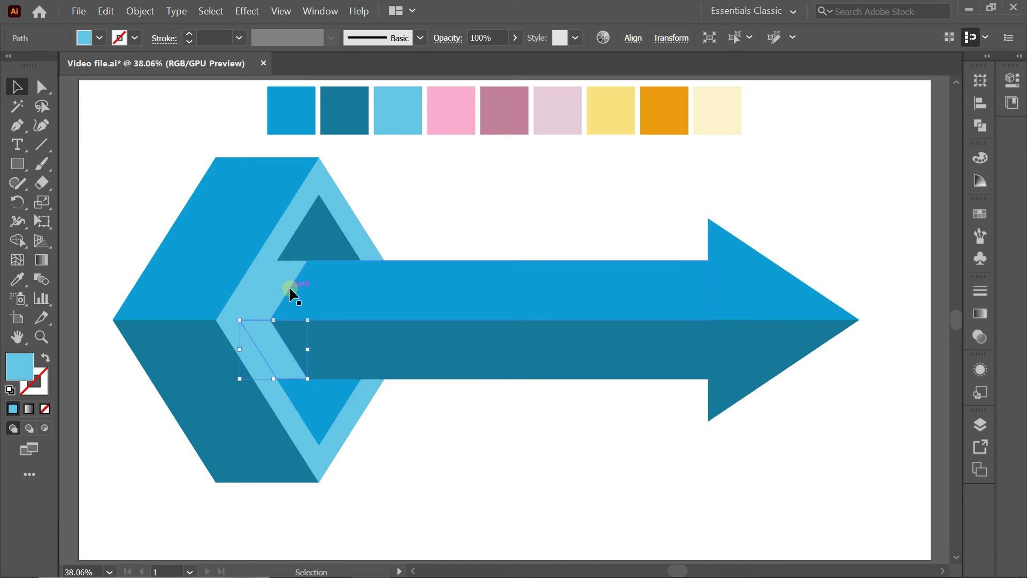
pyautogui.keyDown('shift'); pyautogui.click(285, 284); pyautogui.keyUp('shift')
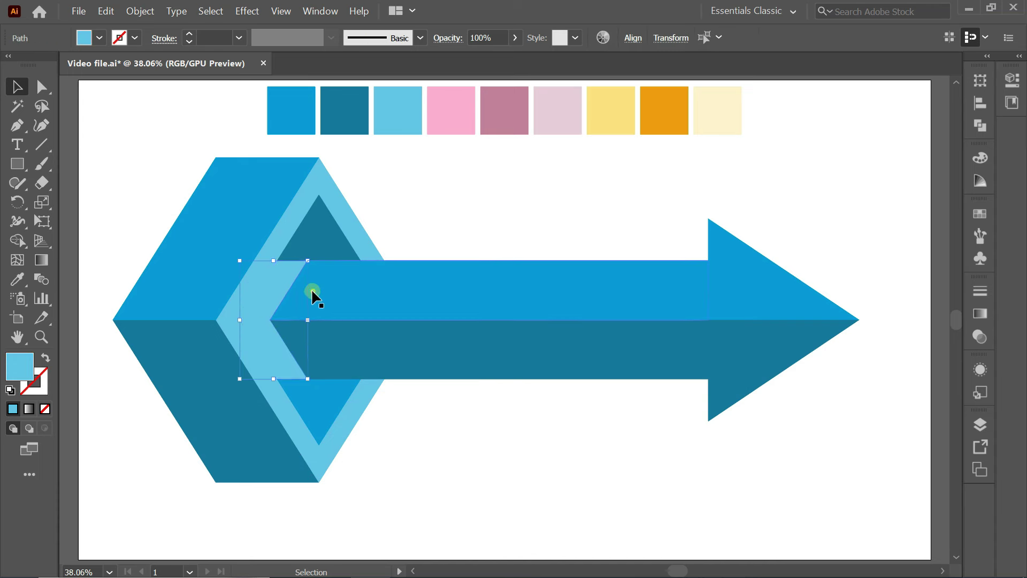
pyautogui.click(311, 288)
pyautogui.keyDown('shift'); pyautogui.click(281, 281); pyautogui.keyUp('shift')
pyautogui.click(17, 279)
pyautogui.click(388, 286)
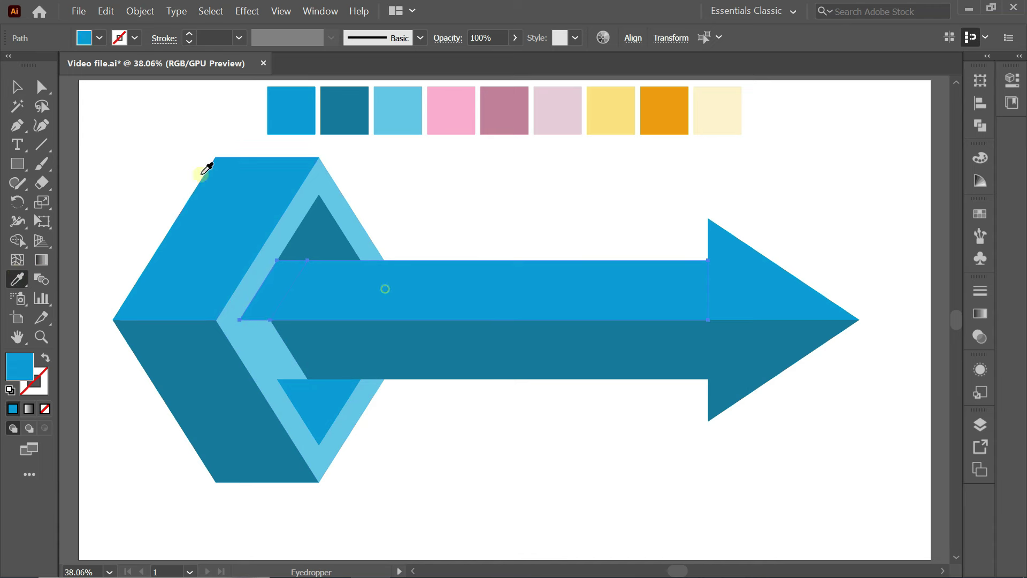
pyautogui.click(16, 86)
pyautogui.click(284, 357)
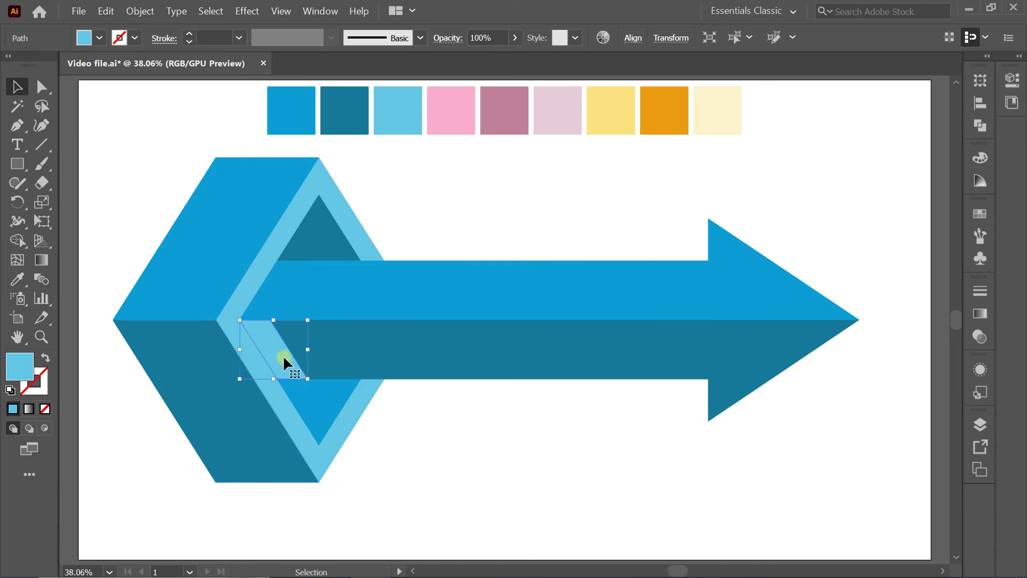
pyautogui.click(22, 278)
pyautogui.click(373, 328)
# Step: Copy both notch pieces and Paste in Front over the originals
pyautogui.click(20, 90)
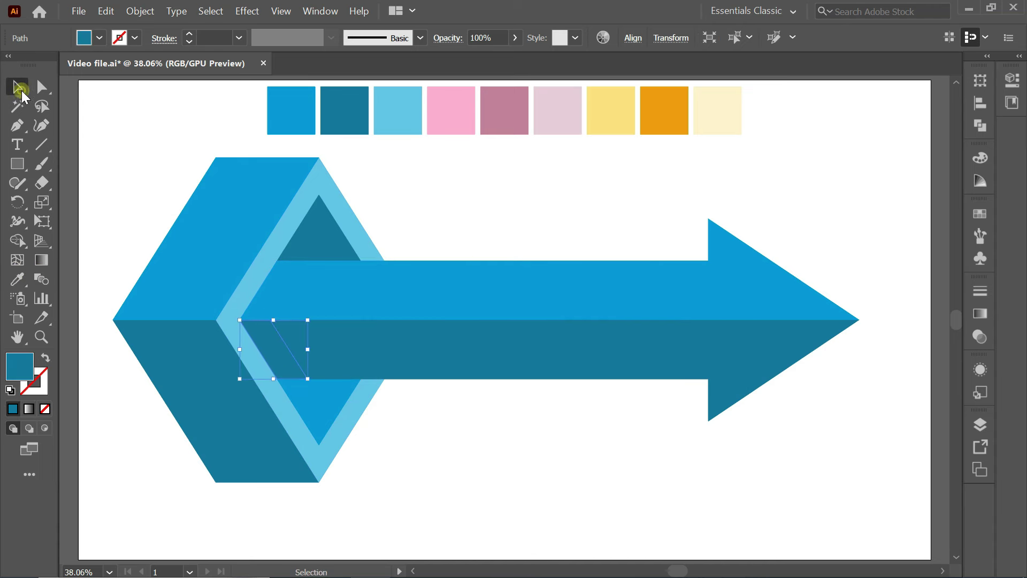
pyautogui.keyDown('shift'); pyautogui.click(279, 280); pyautogui.keyUp('shift')
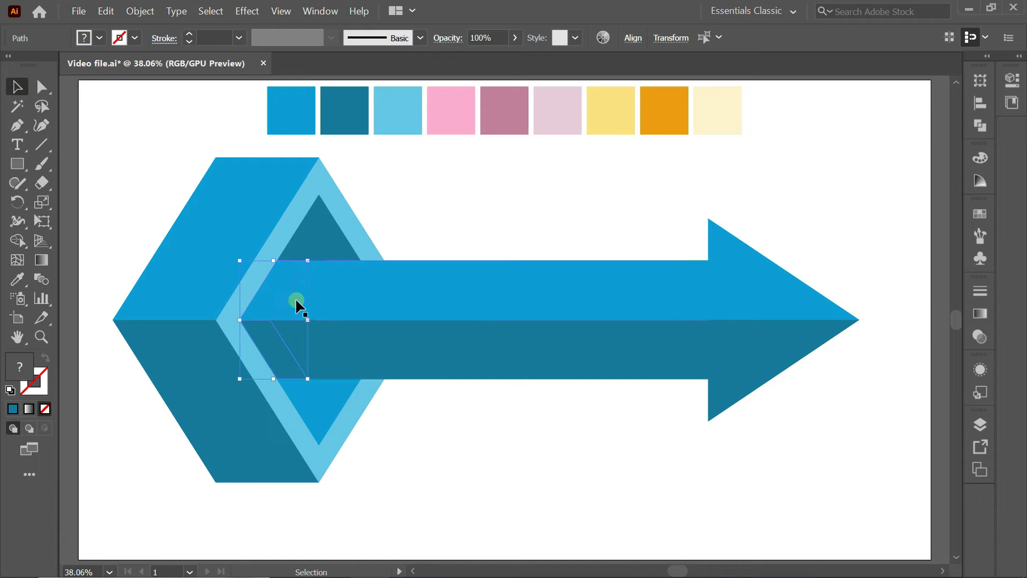
pyautogui.click(106, 10)
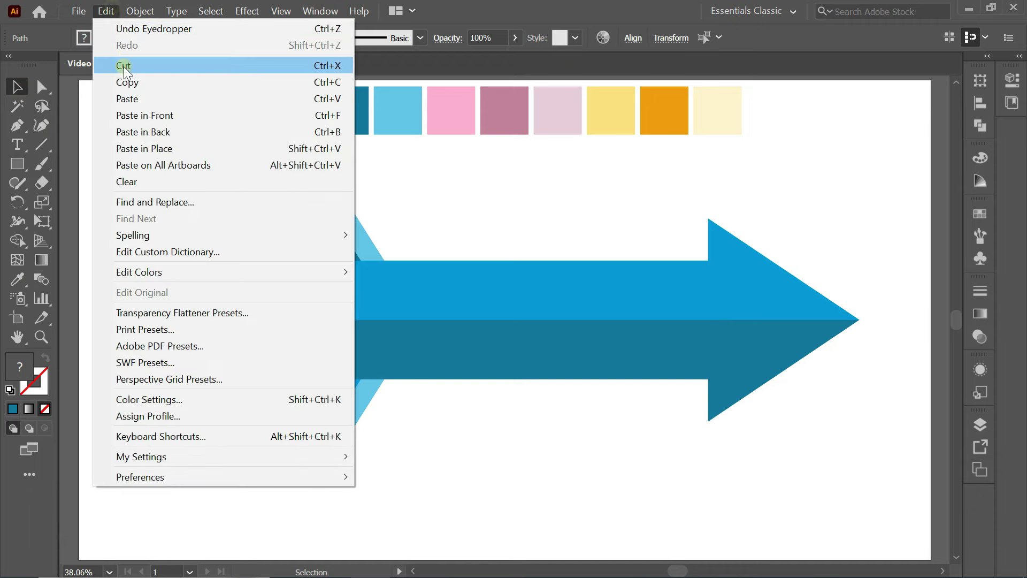
pyautogui.click(162, 86)
pyautogui.click(103, 9)
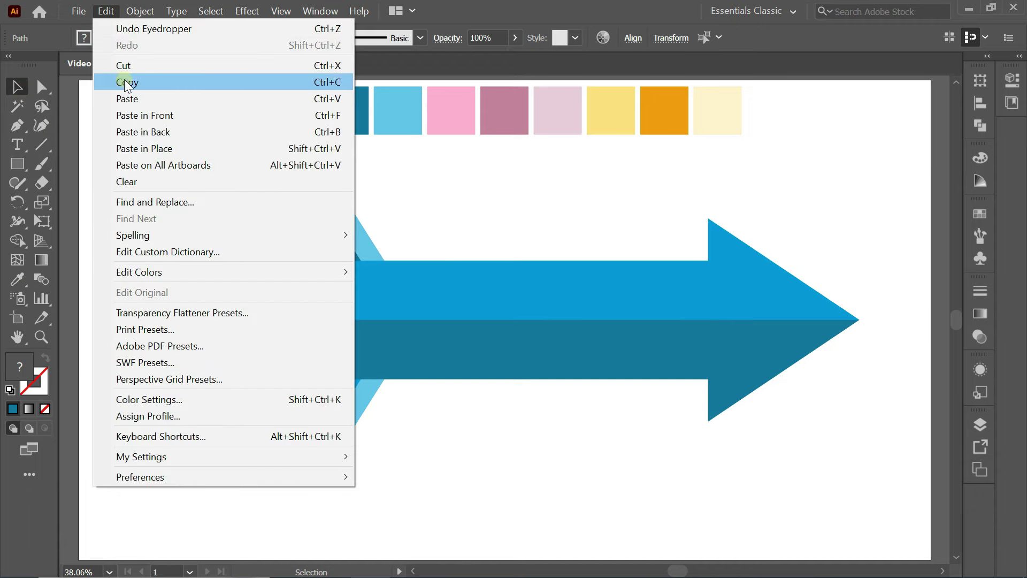
pyautogui.click(139, 116)
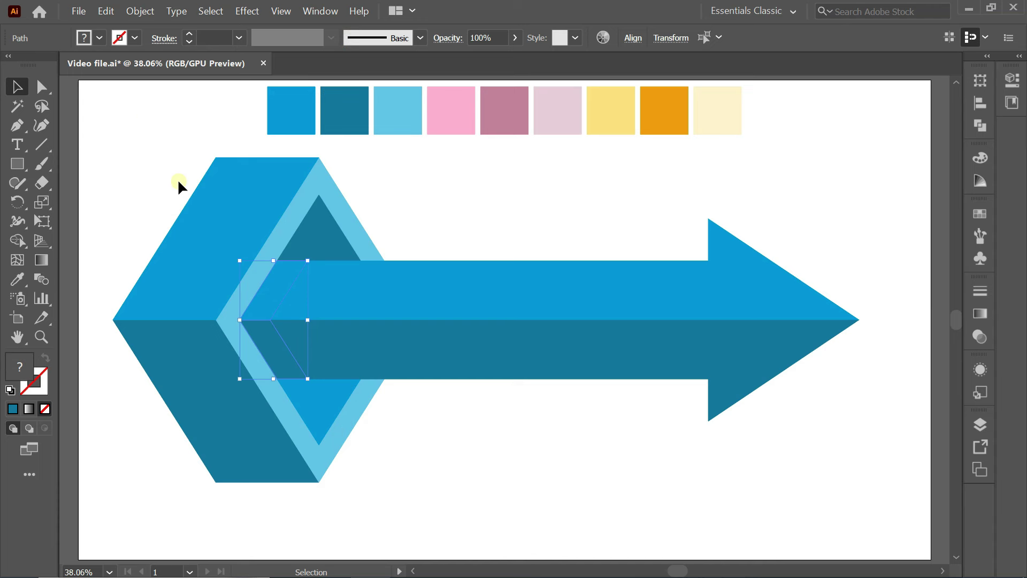
# Step: Fill the copies with a reversed White, Black gradient, its sampled-blue stop at 0% opacity
pyautogui.click(101, 37)
pyautogui.click(11, 98)
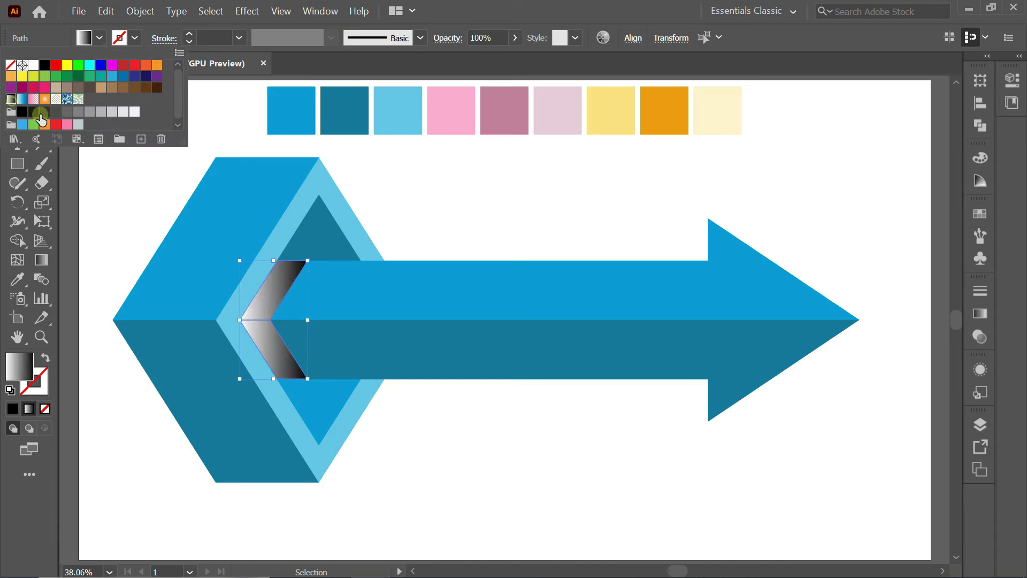
pyautogui.click(267, 137)
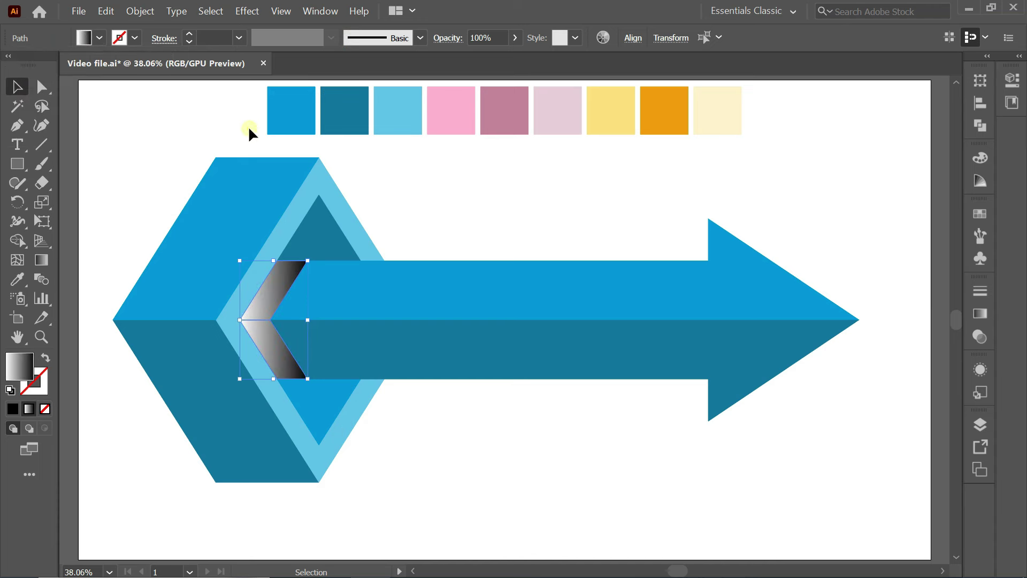
pyautogui.click(981, 316)
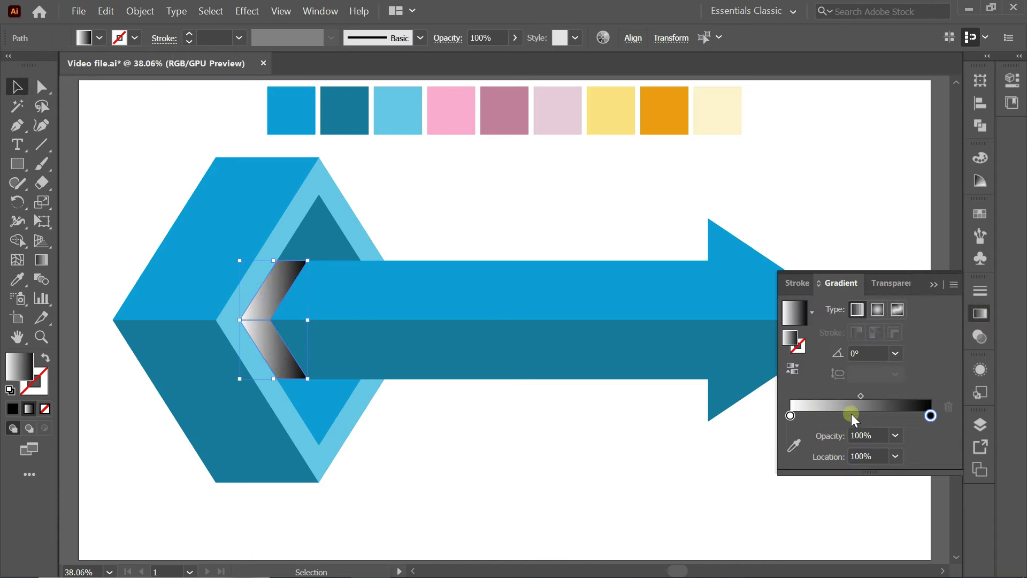
pyautogui.click(791, 416)
pyautogui.click(794, 446)
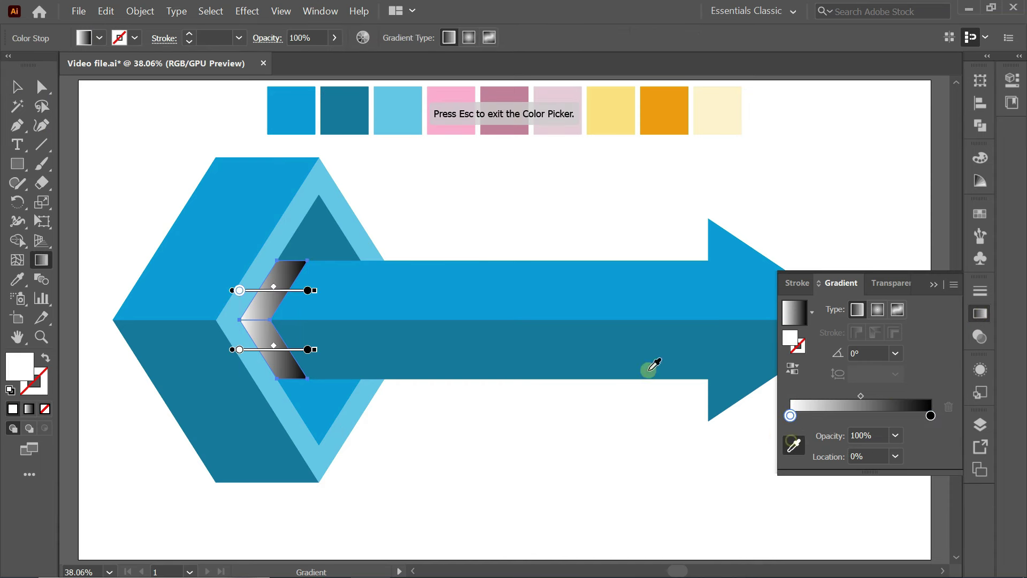
pyautogui.click(190, 202)
pyautogui.click(13, 84)
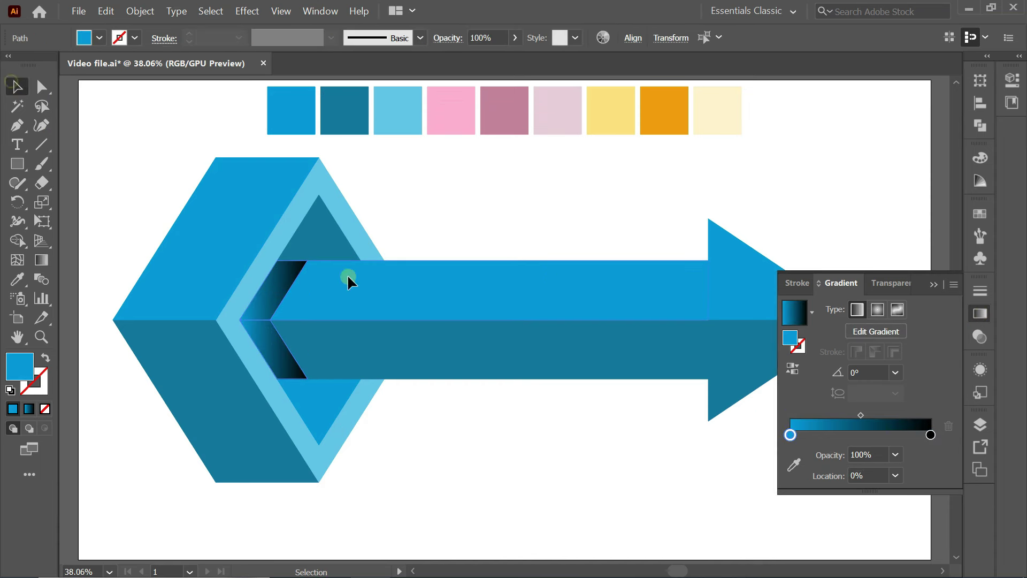
pyautogui.click(792, 369)
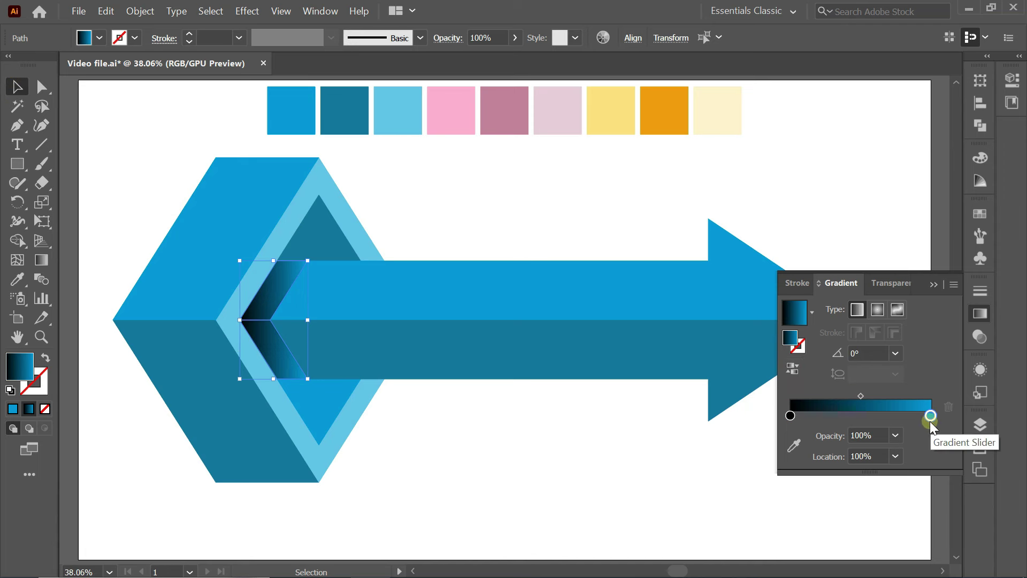
pyautogui.click(896, 436)
pyautogui.click(912, 244)
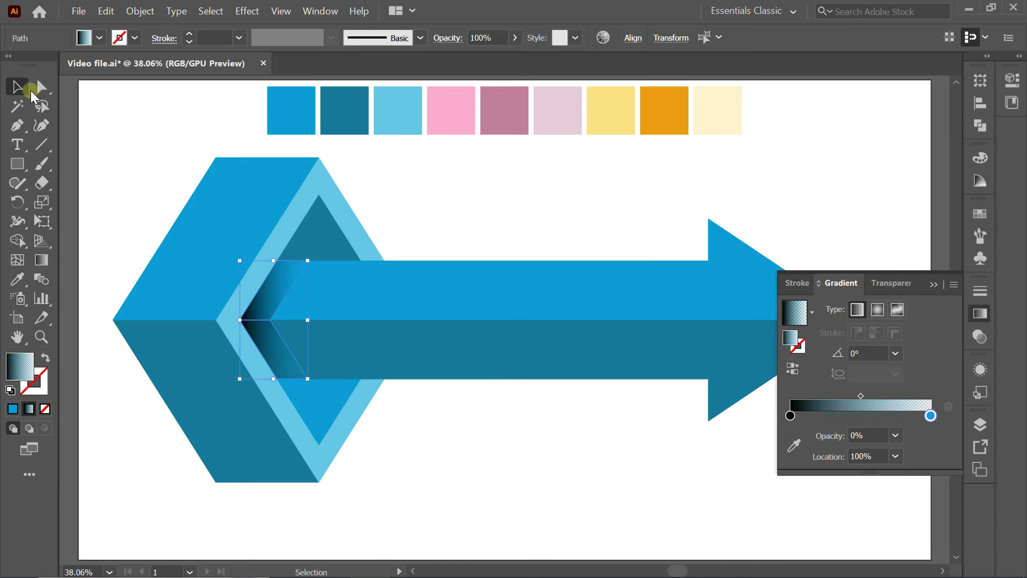
# Step: Set the lower shadow piece's right gradient stop to sampled dark teal at 0% opacity
pyautogui.click(119, 111)
pyautogui.click(269, 333)
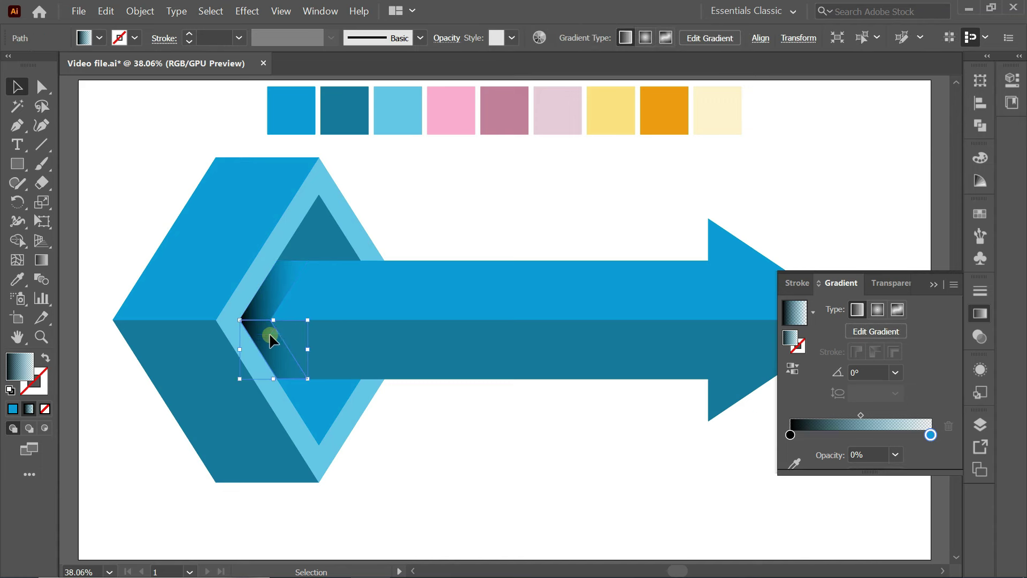
pyautogui.click(931, 435)
pyautogui.click(795, 465)
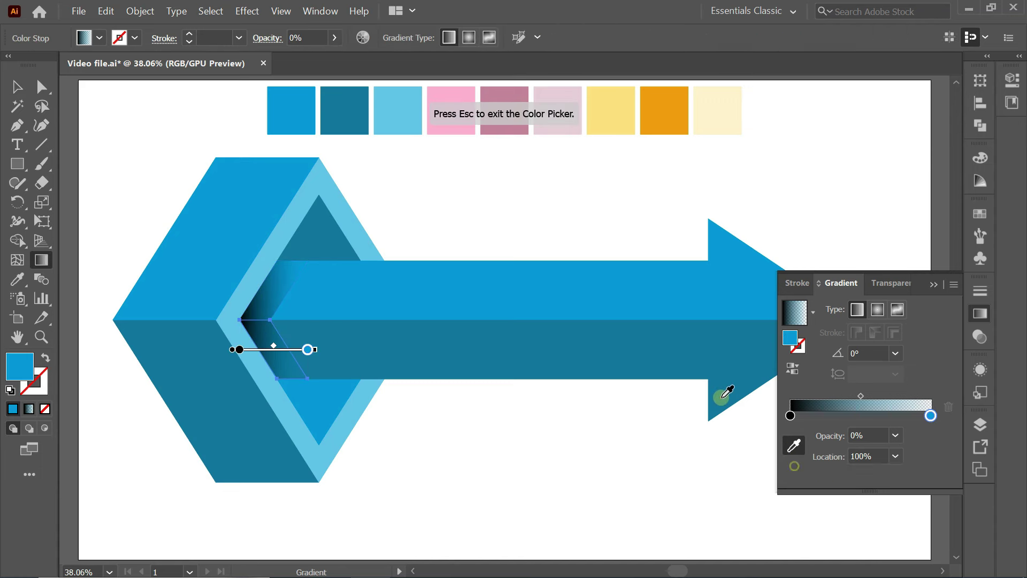
pyautogui.click(681, 344)
pyautogui.click(16, 86)
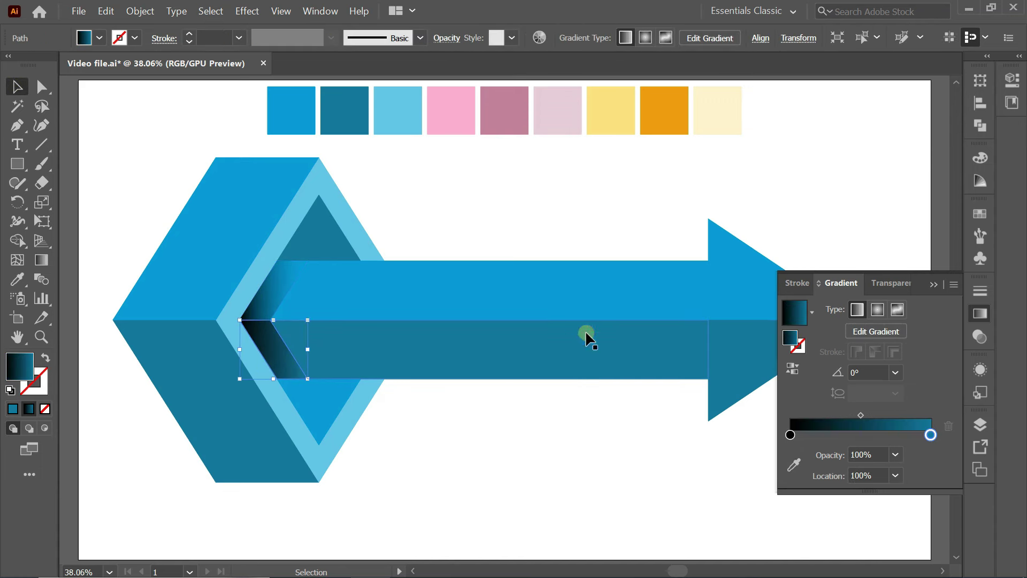
pyautogui.click(892, 455)
pyautogui.click(904, 262)
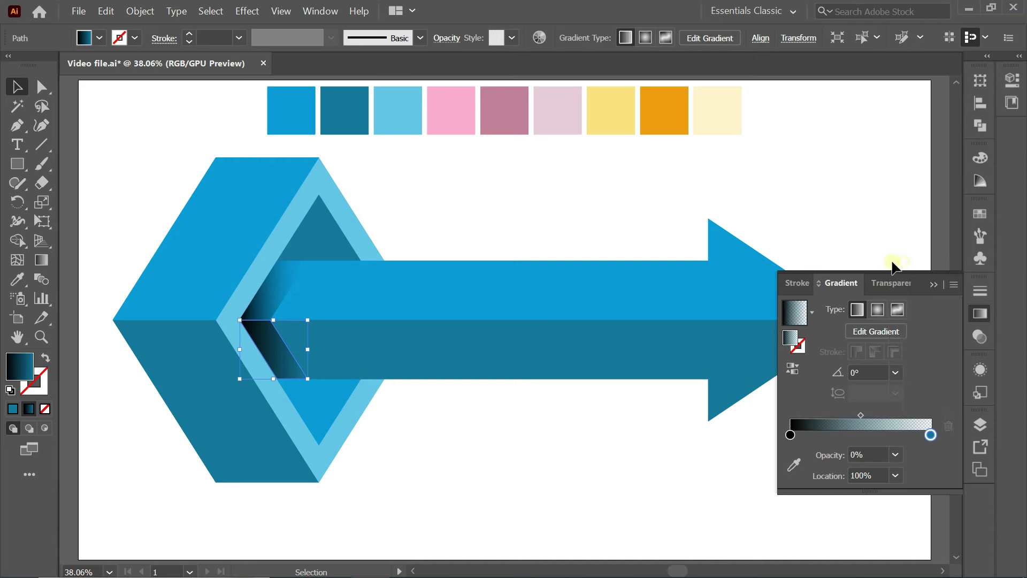
# Step: Select the upper shadow piece and pan the view around the notch shadows
pyautogui.click(650, 207)
pyautogui.click(277, 280)
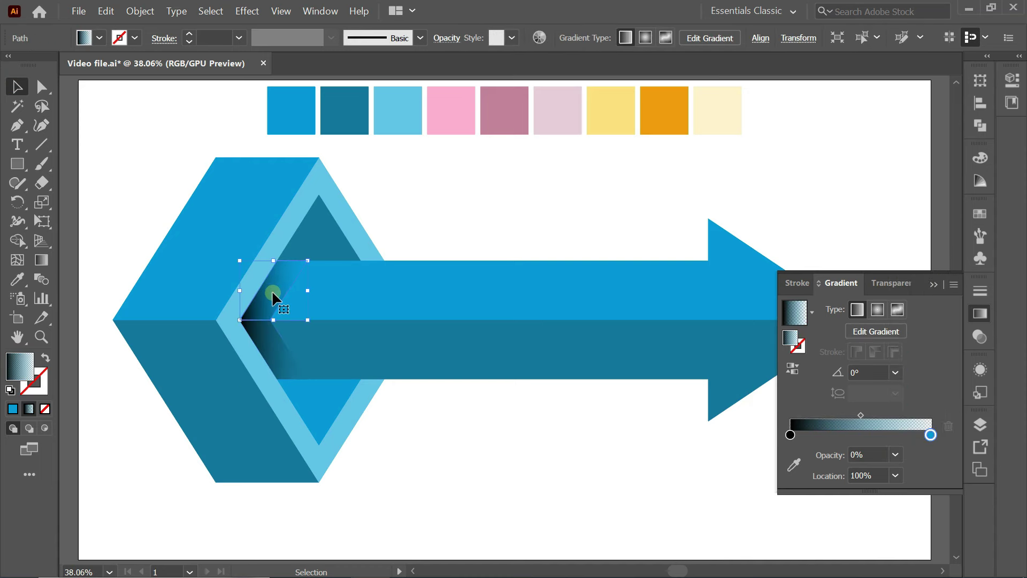
pyautogui.scroll(3, 272, 290)
pyautogui.moveTo(317, 260); pyautogui.dragTo(361, 256)
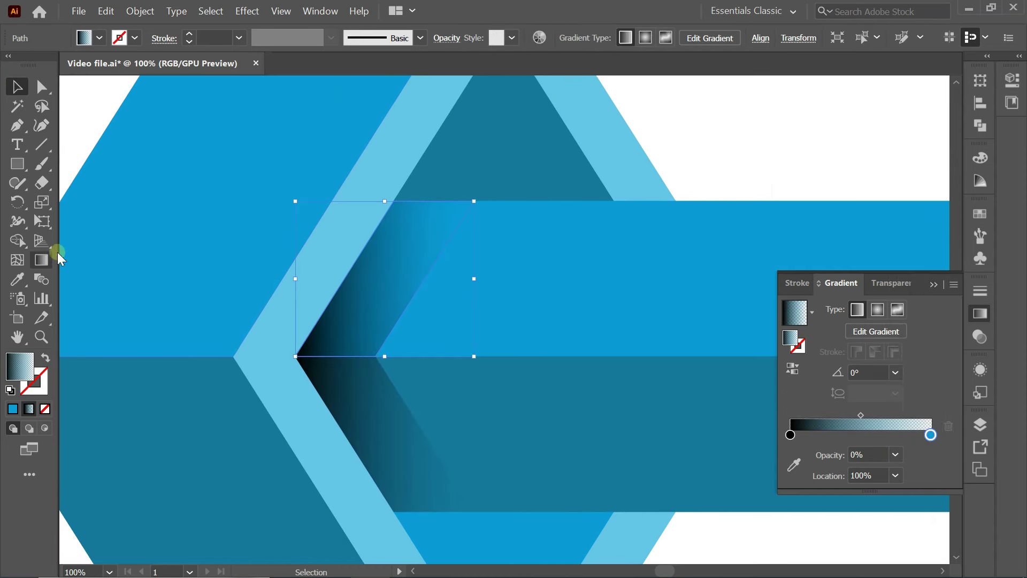
# Step: Redraw the upper shadow piece's gradient diagonally across it with the Gradient tool
pyautogui.click(41, 260)
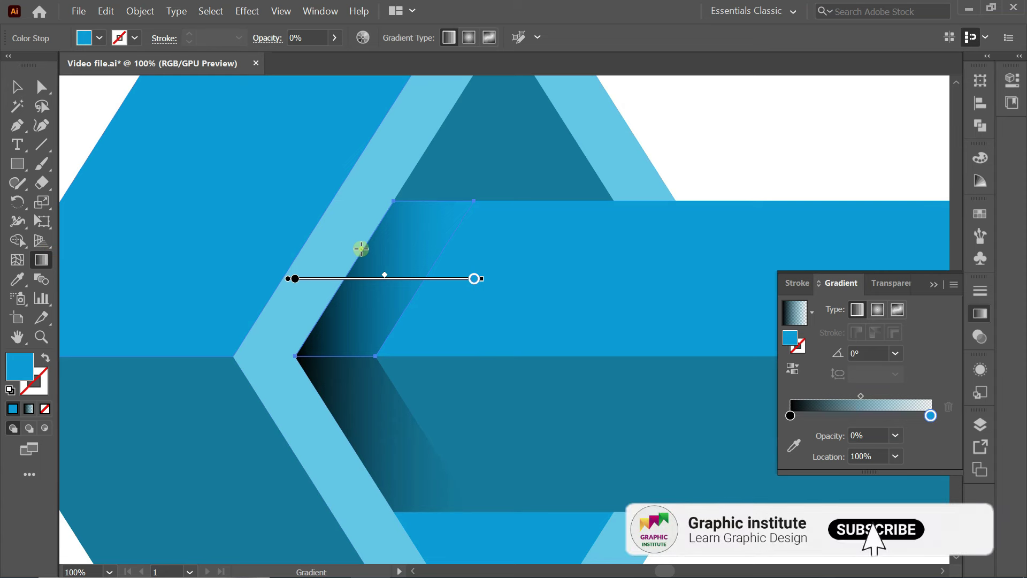
pyautogui.moveTo(361, 248)
pyautogui.mouseDown()
pyautogui.moveTo(424, 283)
pyautogui.moveTo(371, 271)
pyautogui.mouseUp()
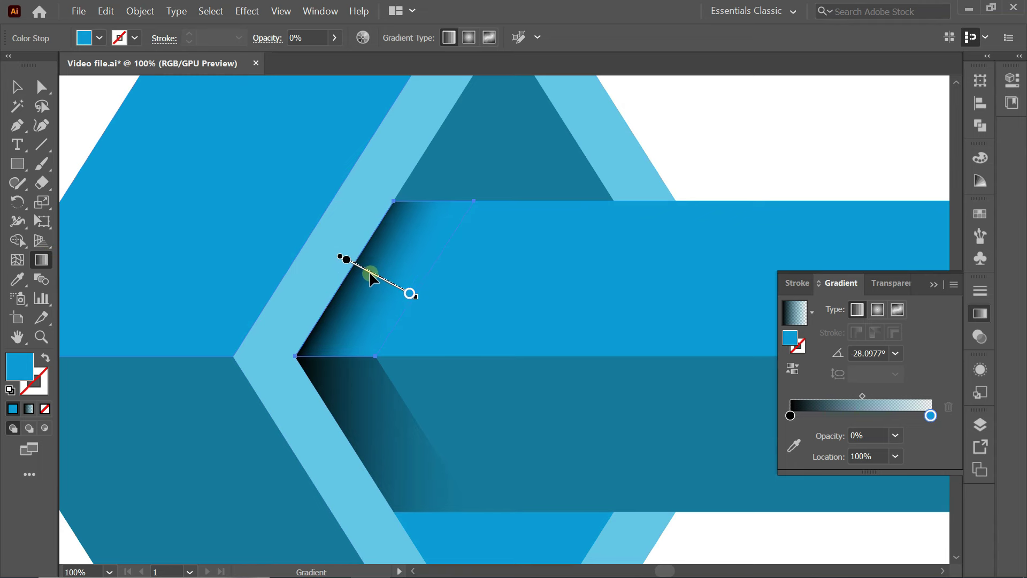
pyautogui.scroll(-2, 375, 272)
pyautogui.scroll(-2, 374, 273)
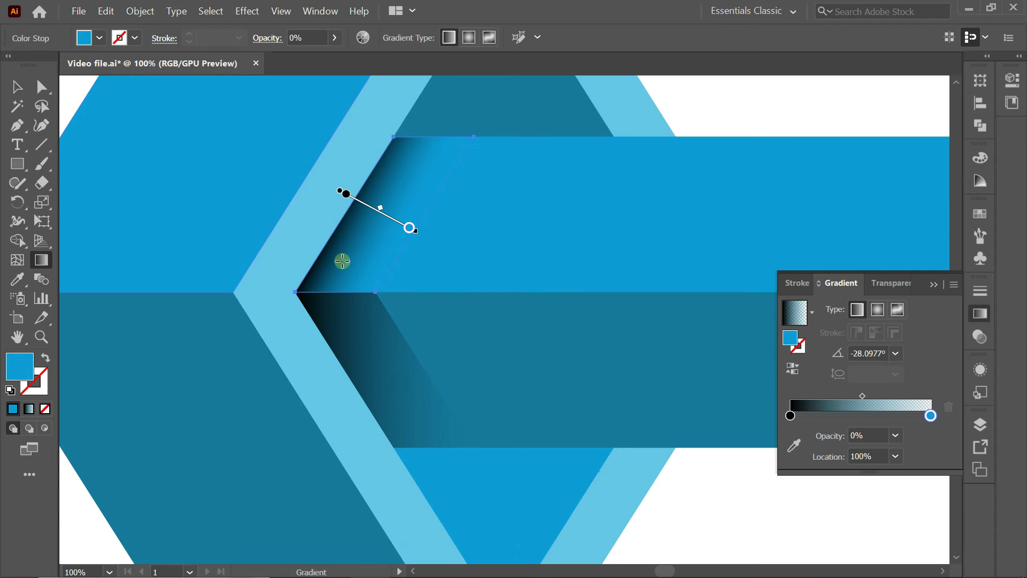
# Step: Give the lower shadow piece a reversed diagonal gradient, dark along the chevron's inner edge
pyautogui.press('v')
pyautogui.click(350, 327)
pyautogui.scroll(-2, 353, 323)
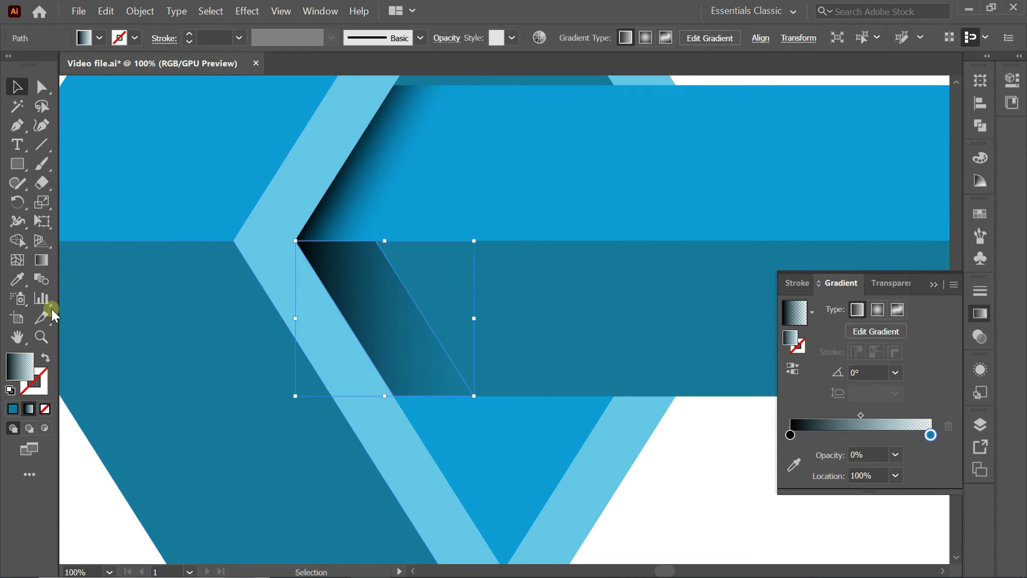
pyautogui.click(41, 260)
pyautogui.moveTo(414, 303); pyautogui.dragTo(353, 328)
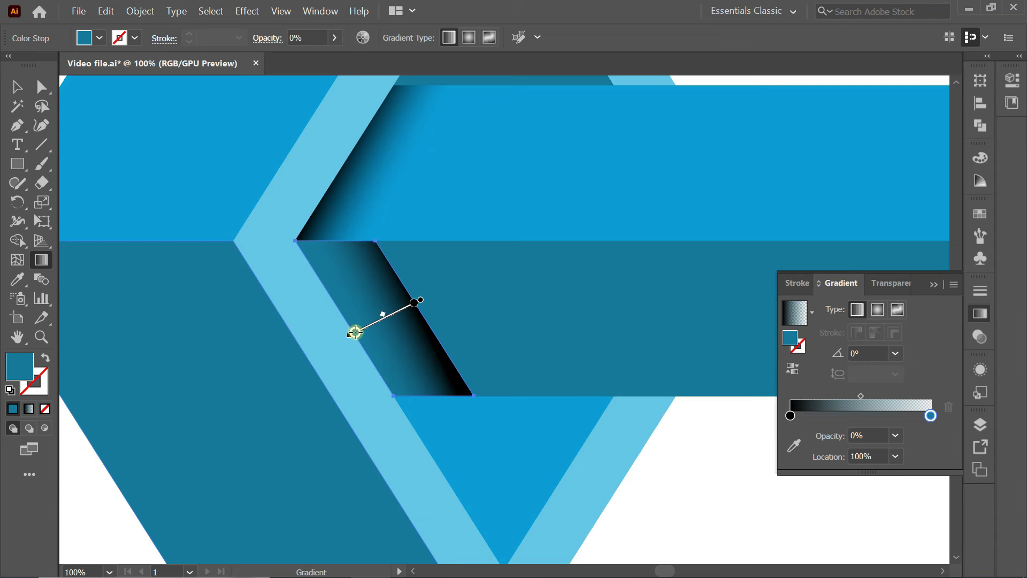
pyautogui.click(791, 368)
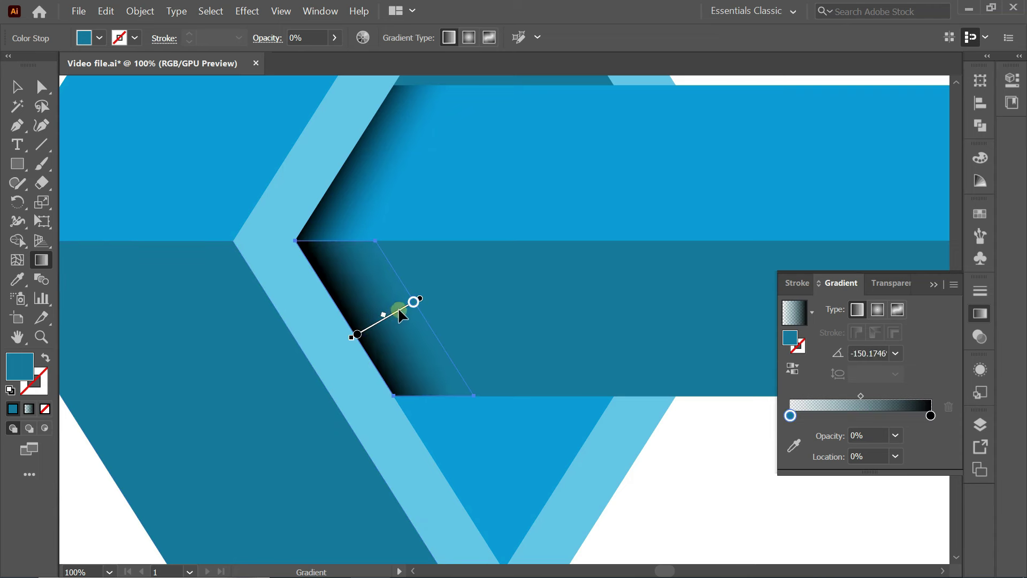
pyautogui.moveTo(396, 309); pyautogui.dragTo(380, 319)
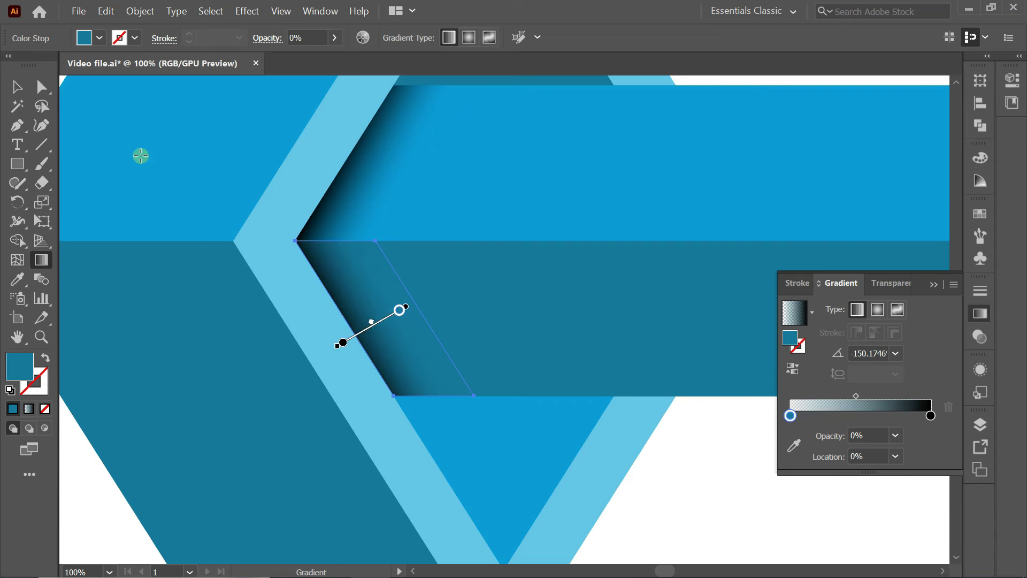
pyautogui.click(14, 88)
# Step: Duplicate both shadow pieces onto the mid-shaft and bring the copies to the front
pyautogui.hotkey('ctrl', '0')
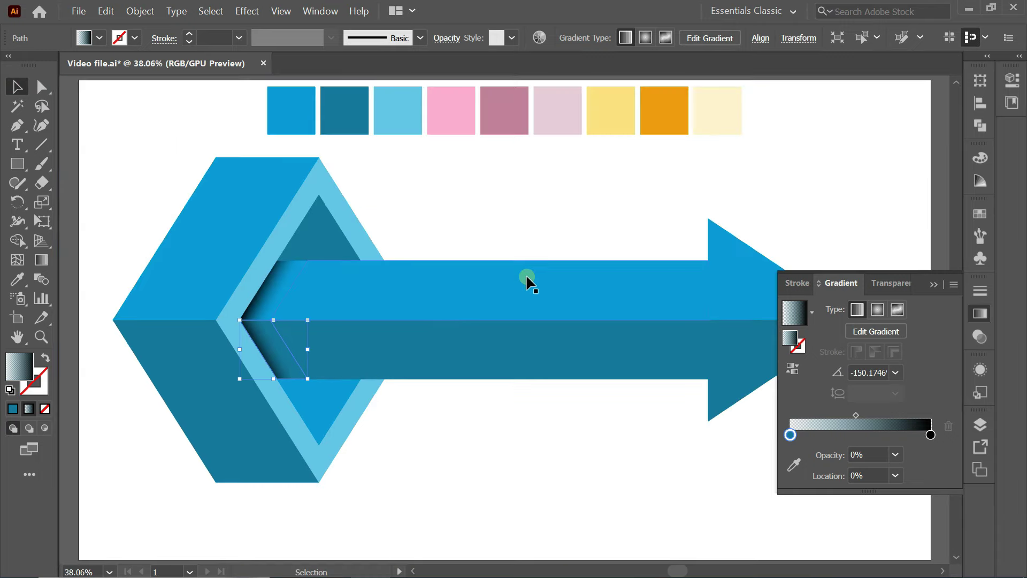
pyautogui.keyDown('shift'); pyautogui.click(265, 303); pyautogui.keyUp('shift')
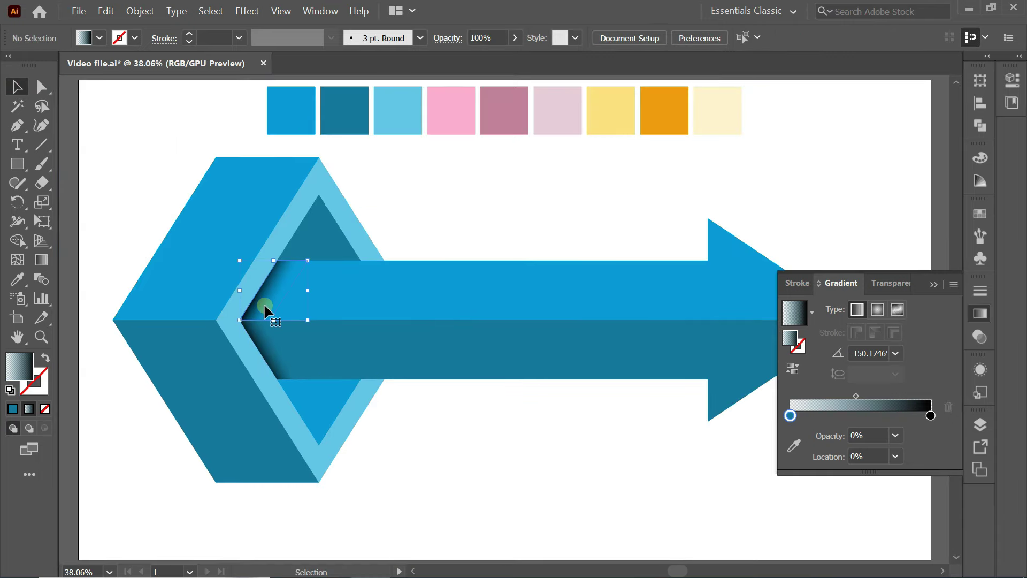
pyautogui.moveTo(271, 293); pyautogui.dragTo(468, 298)
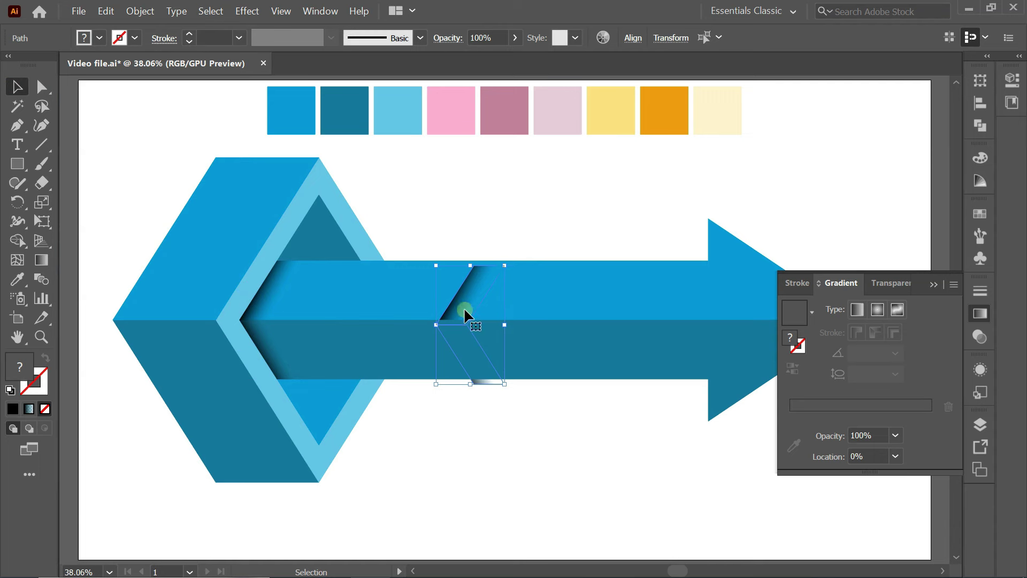
pyautogui.rightClick(464, 308)
pyautogui.click(634, 233)
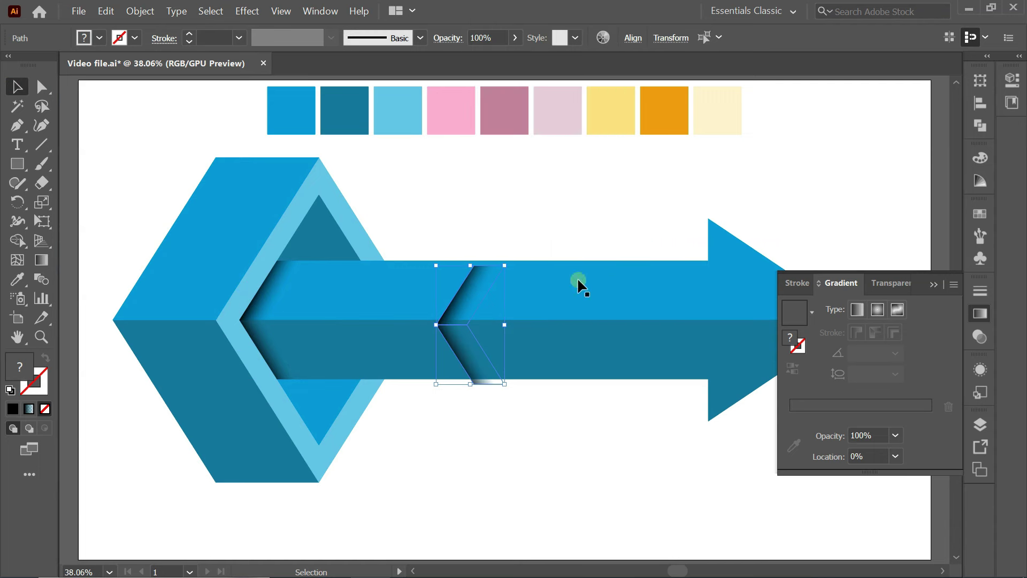
# Step: Move the shadow copies just before the blue arrowhead, slightly higher, then deselect
pyautogui.moveTo(492, 287); pyautogui.dragTo(530, 287)
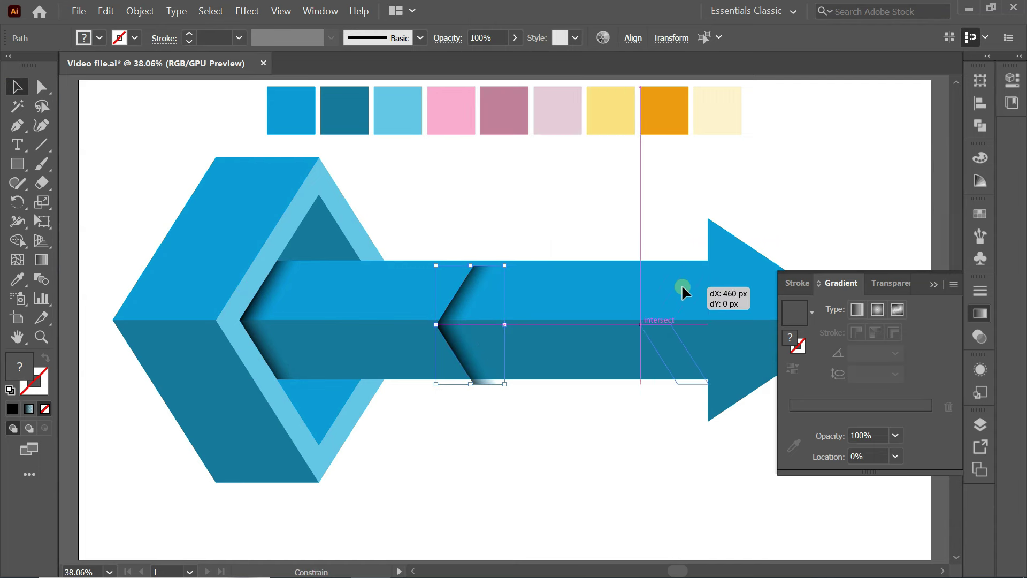
pyautogui.moveTo(642, 290)
pyautogui.mouseDown()
pyautogui.moveTo(688, 268)
pyautogui.moveTo(683, 293)
pyautogui.mouseUp()
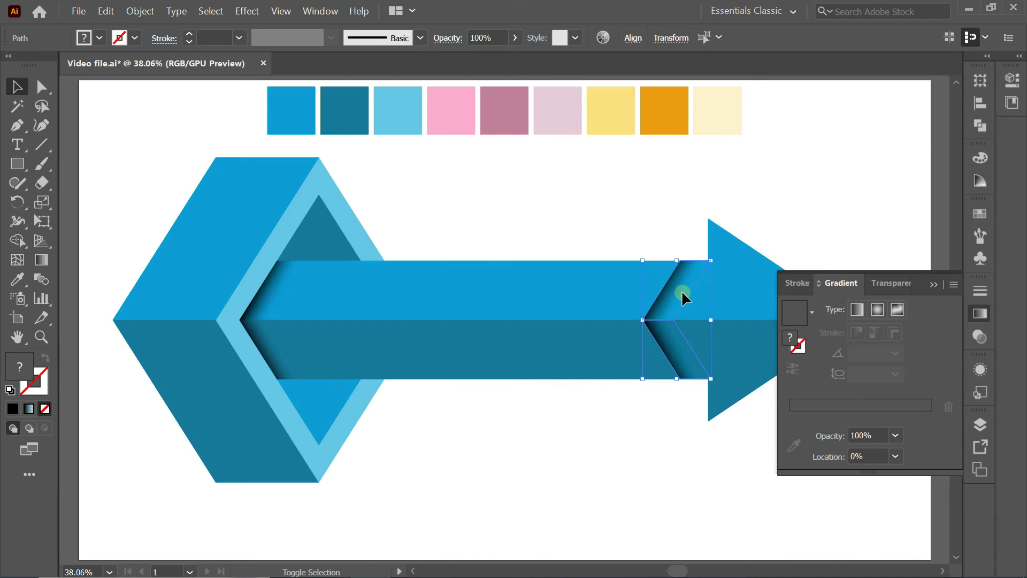
pyautogui.click(933, 284)
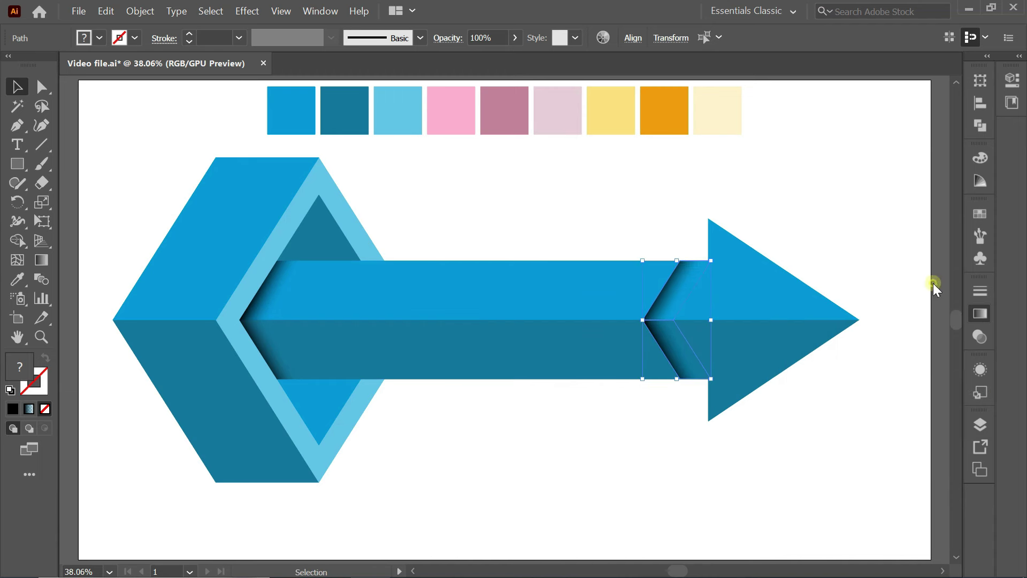
pyautogui.click(763, 216)
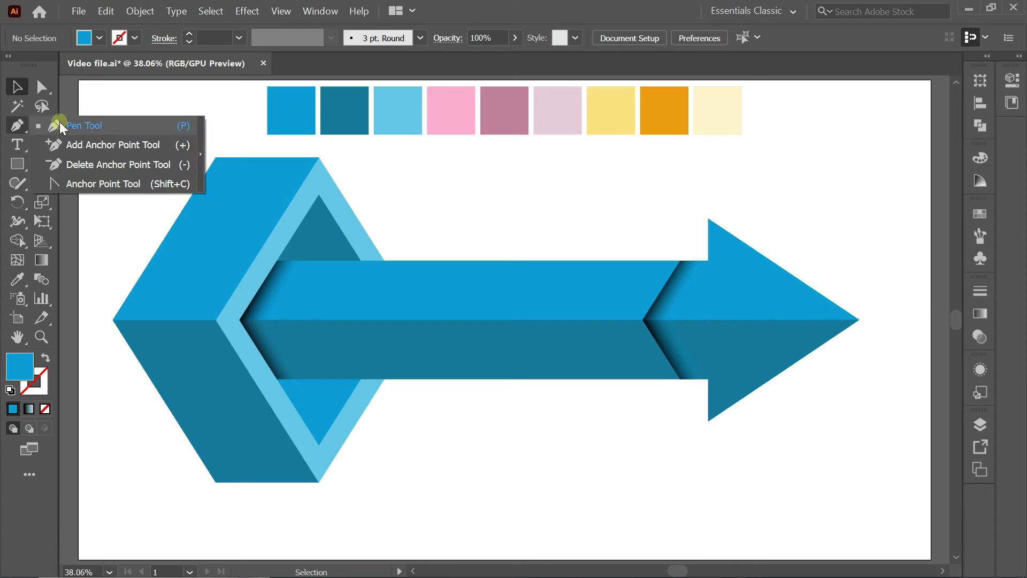
# Step: Draw a new notched four-point arrowhead path over the blue arrowhead with the Pen tool
pyautogui.moveTo(25, 118); pyautogui.dragTo(99, 124)
pyautogui.click(708, 219)
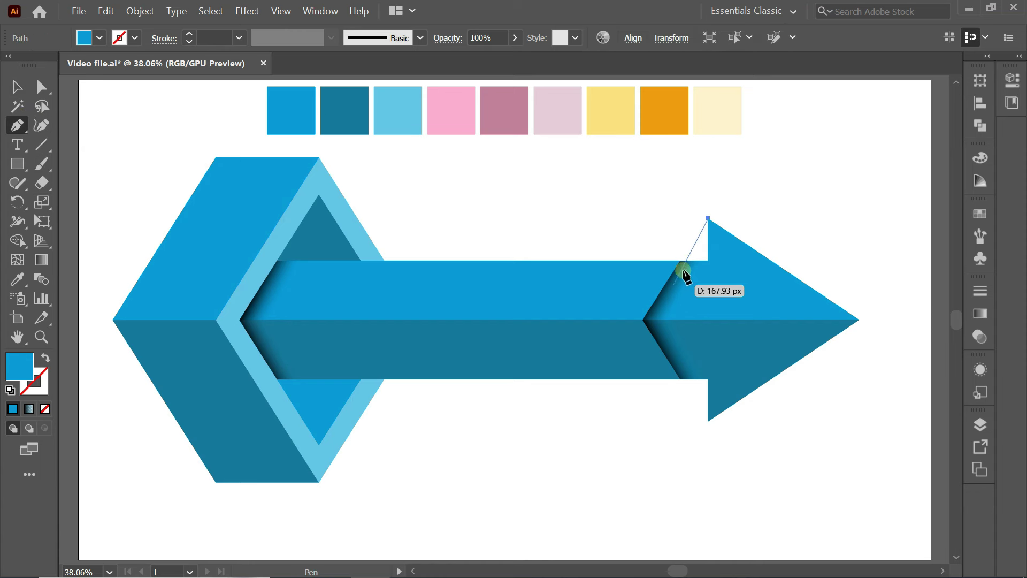
pyautogui.click(668, 320)
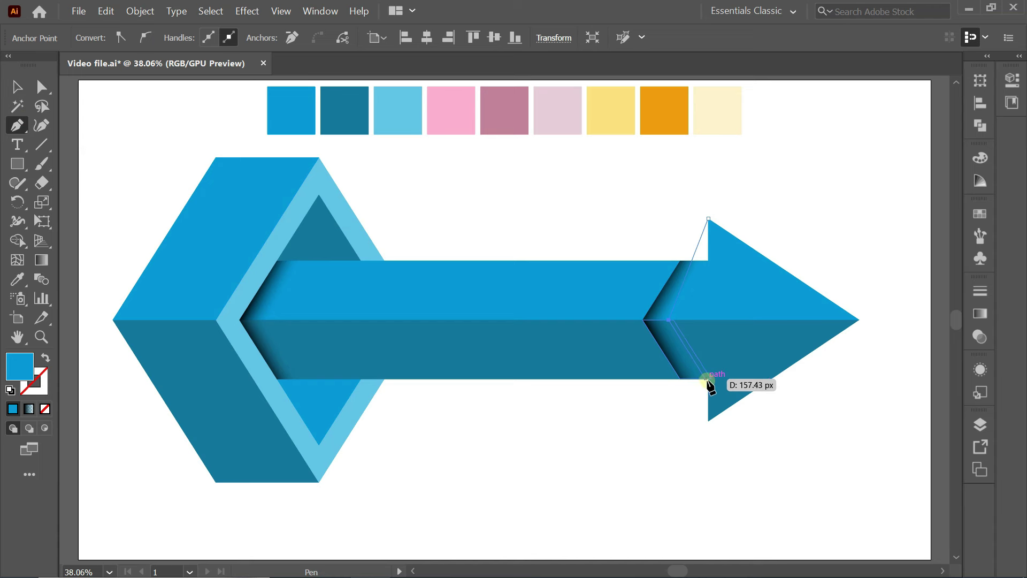
pyautogui.click(709, 420)
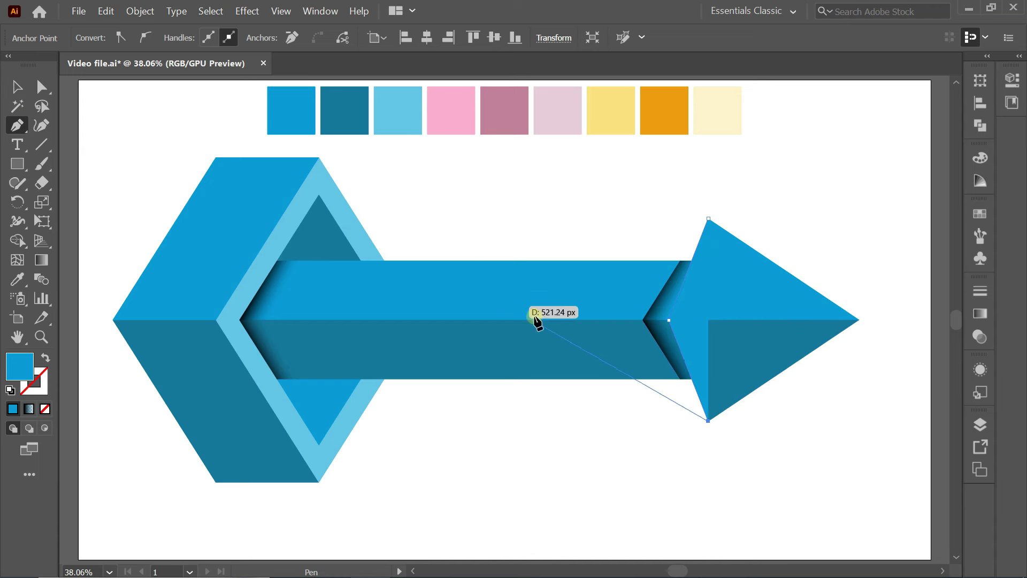
pyautogui.click(858, 320)
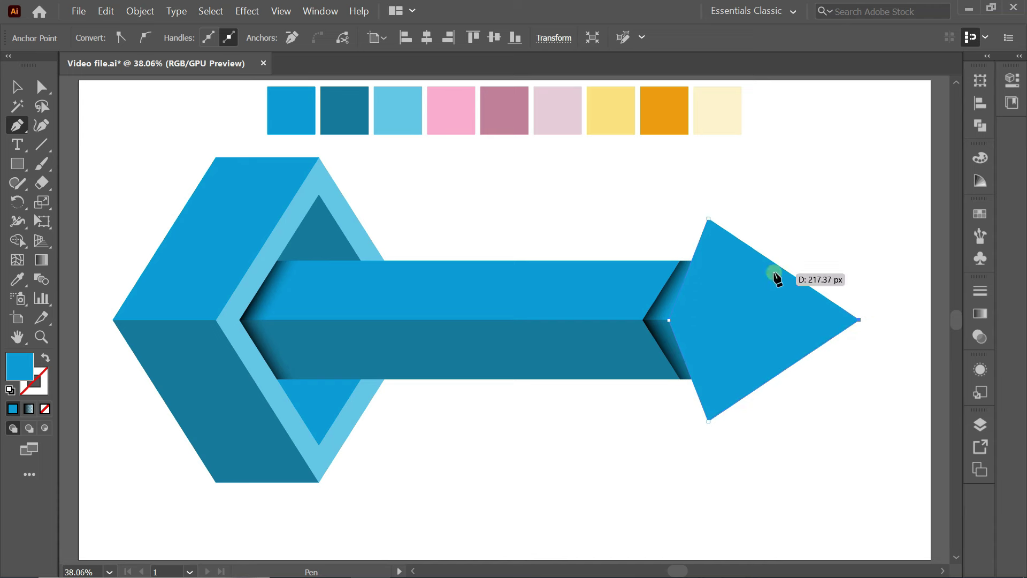
pyautogui.click(708, 218)
pyautogui.click(16, 86)
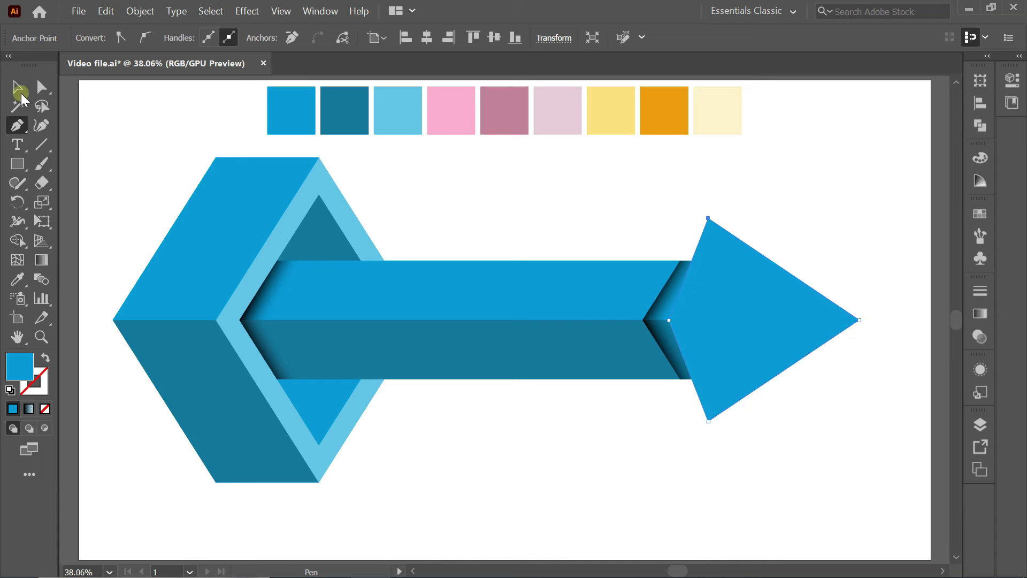
pyautogui.click(532, 188)
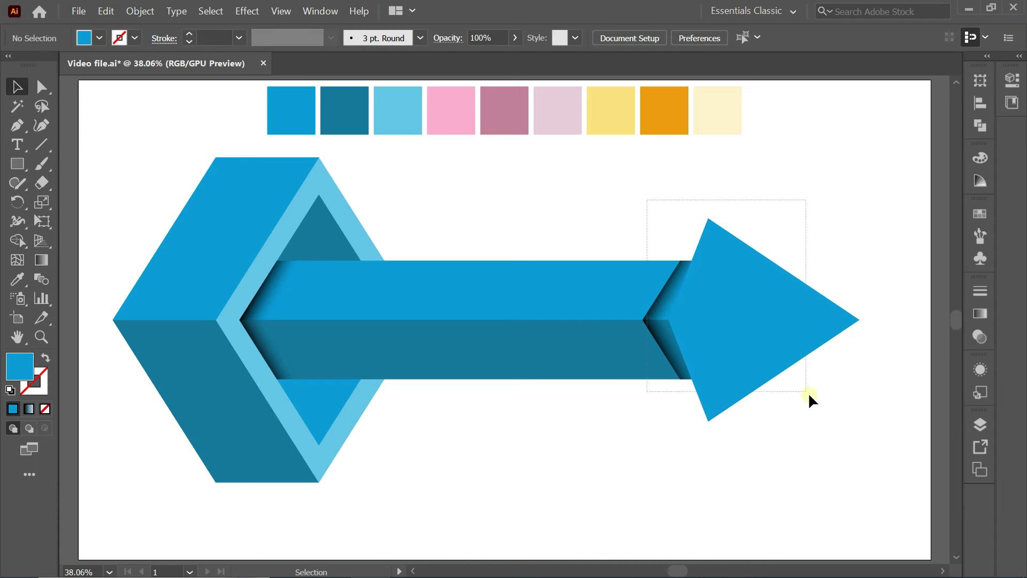
# Step: Use Shape Builder to merge the arrowhead into upper and lower halves with the shaft slivers
pyautogui.moveTo(809, 396); pyautogui.dragTo(851, 443)
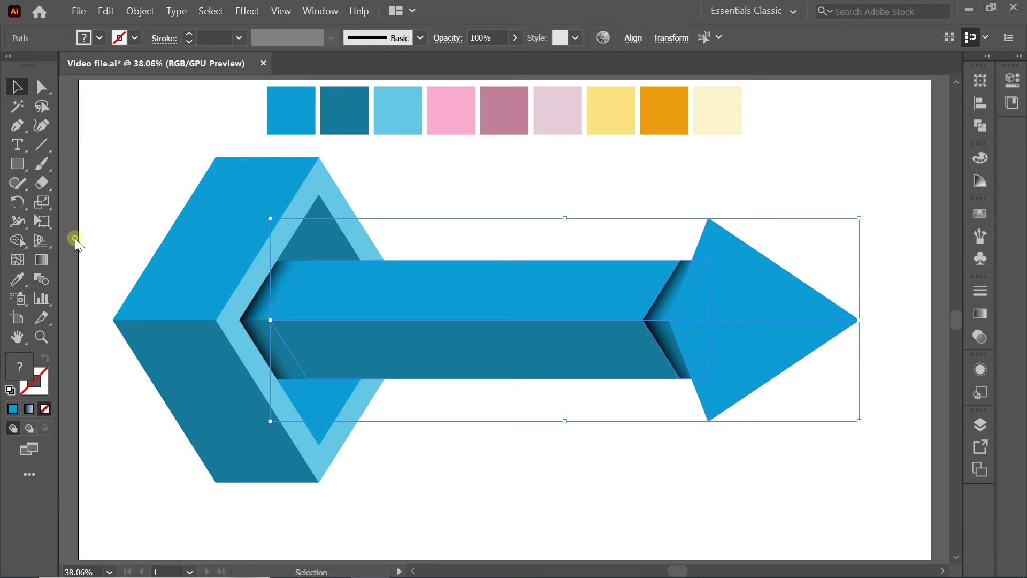
pyautogui.click(17, 240)
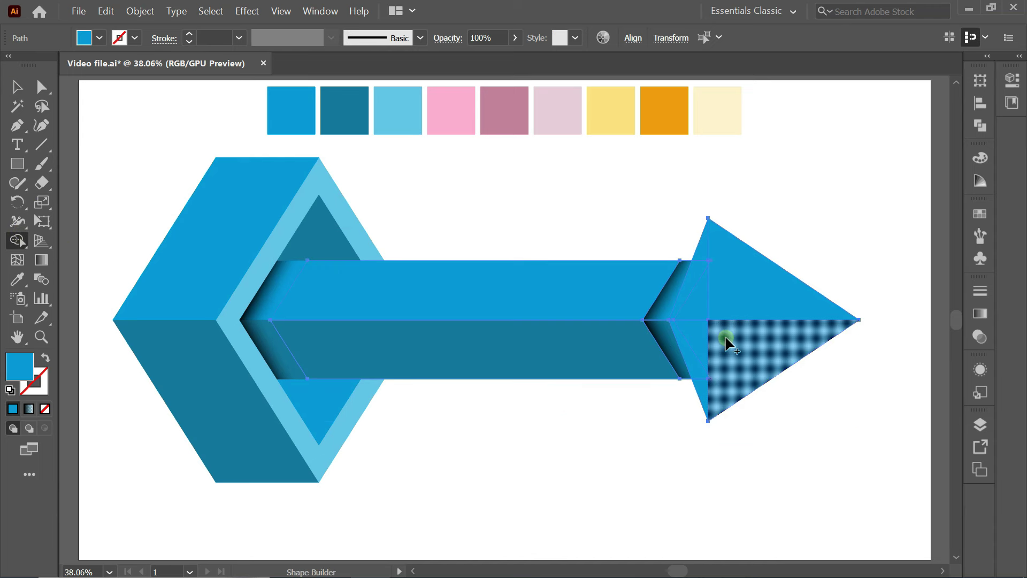
pyautogui.moveTo(725, 338)
pyautogui.mouseDown()
pyautogui.moveTo(707, 348)
pyautogui.moveTo(706, 395)
pyautogui.mouseUp()
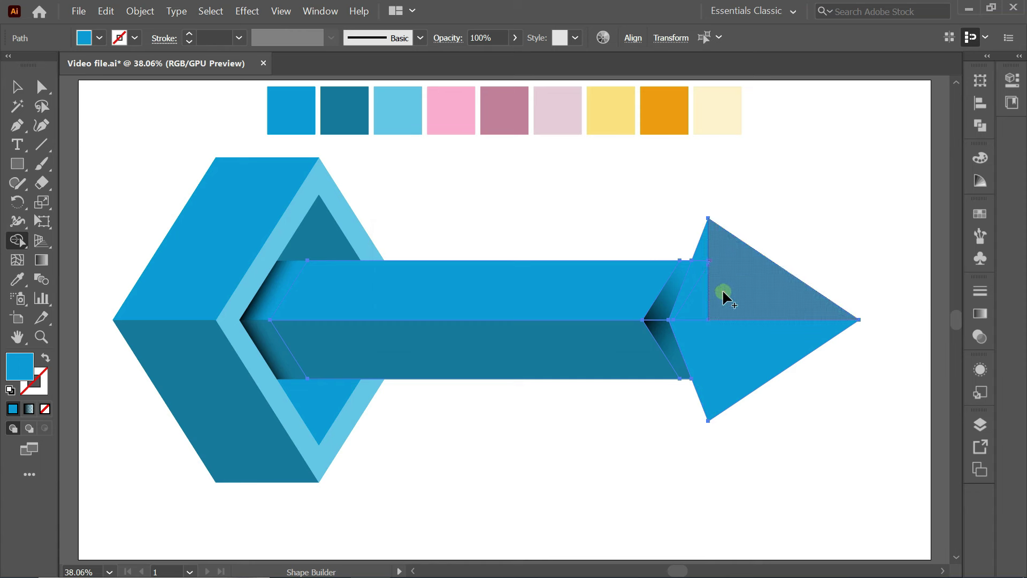
pyautogui.moveTo(724, 293)
pyautogui.mouseDown()
pyautogui.moveTo(695, 289)
pyautogui.moveTo(716, 275)
pyautogui.mouseUp()
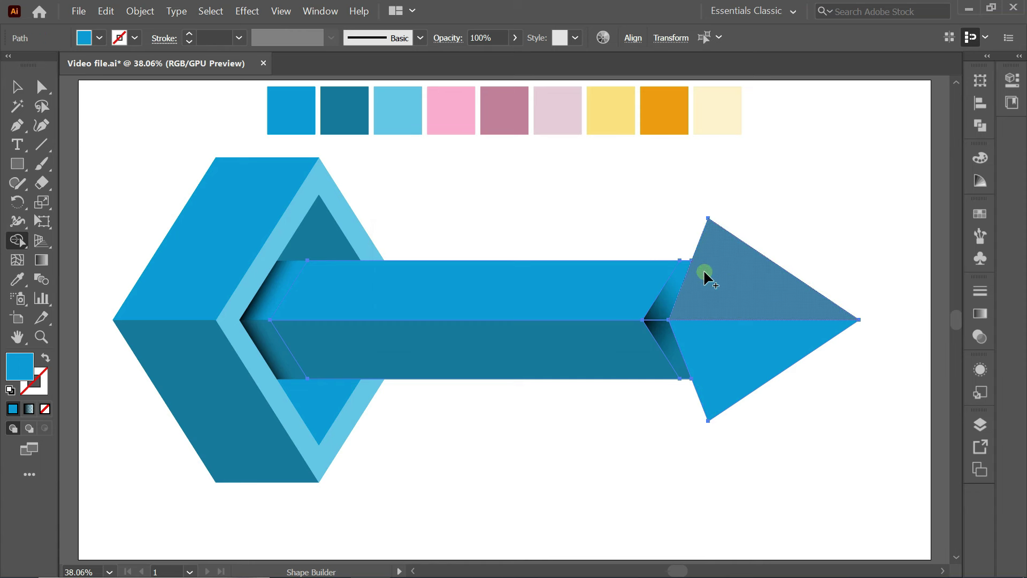
pyautogui.click(705, 277)
pyautogui.click(17, 87)
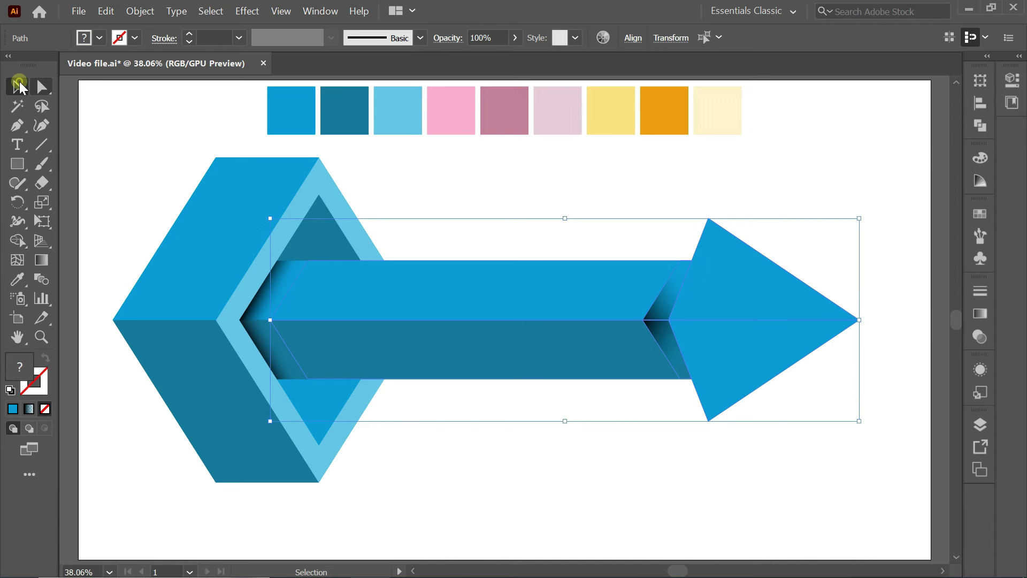
pyautogui.click(349, 133)
# Step: Eyedropper the shaft's dark teal onto the lower arrowhead half
pyautogui.click(686, 269)
pyautogui.click(649, 348)
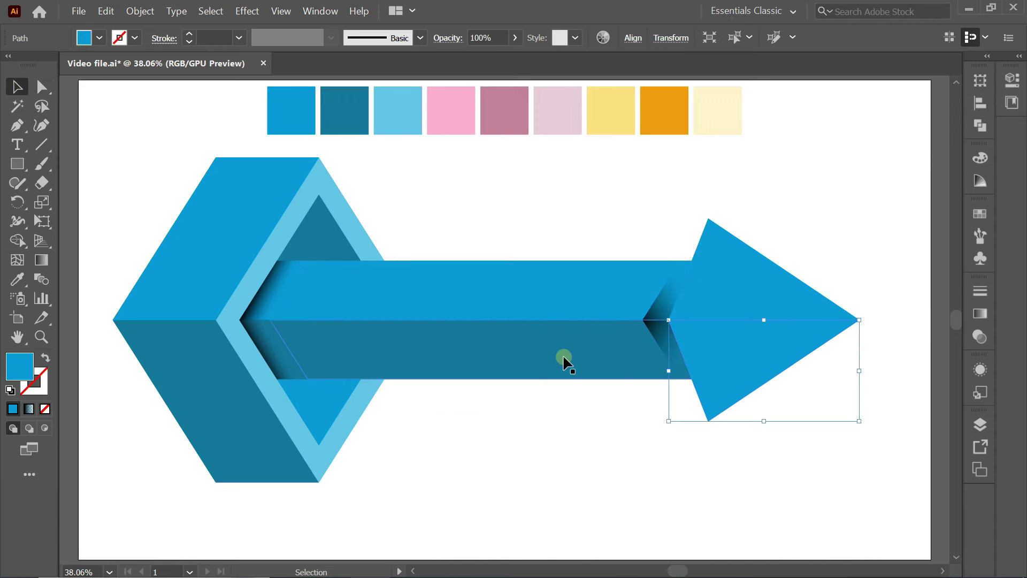
pyautogui.press('i')
pyautogui.click(540, 363)
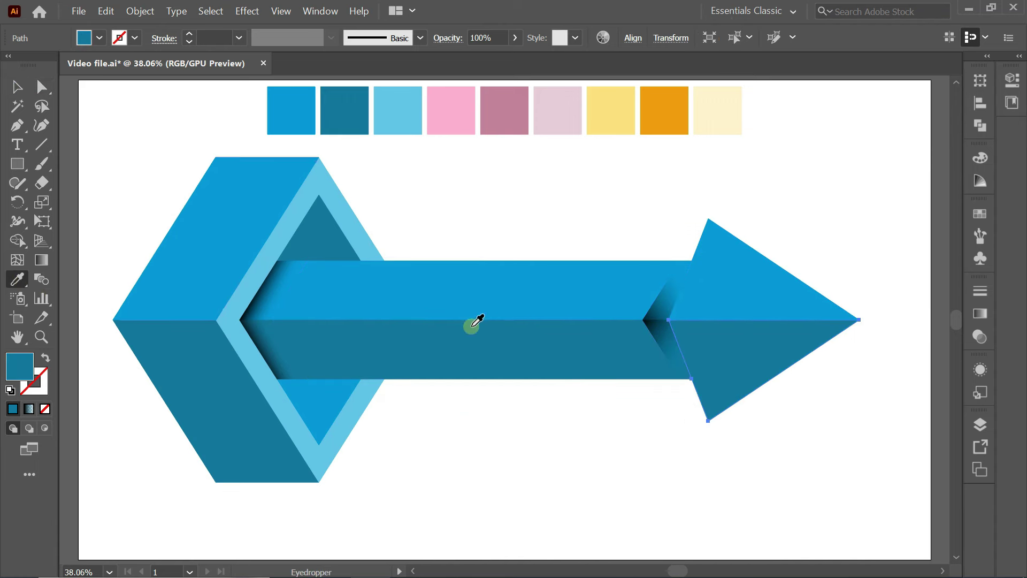
pyautogui.click(16, 87)
pyautogui.click(422, 168)
# Step: Redraw and reverse the upper shadow's gradient so it darkens toward the arrowhead edge
pyautogui.click(671, 302)
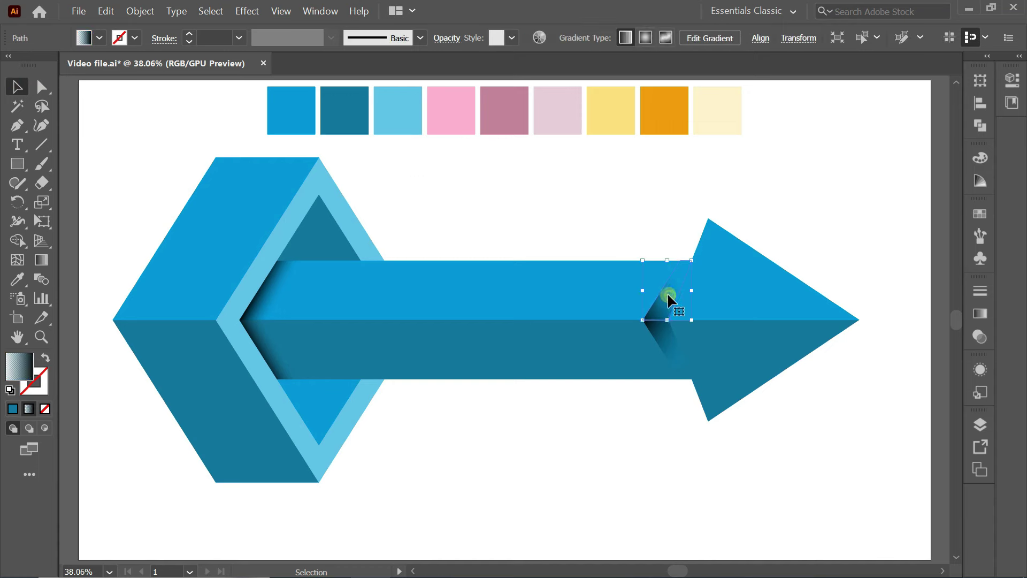
pyautogui.click(42, 259)
pyautogui.click(682, 287)
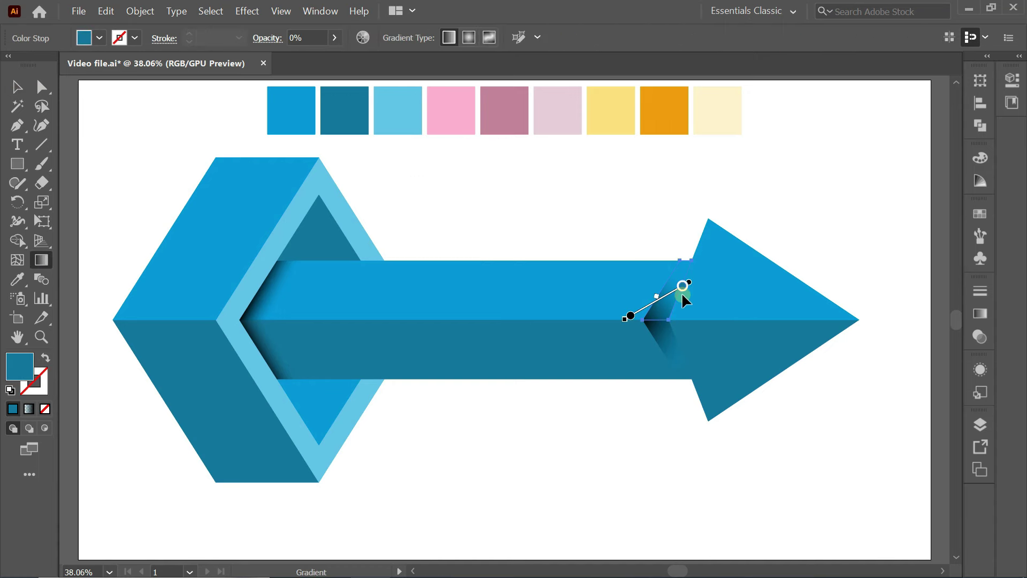
pyautogui.scroll(2, 681, 292)
pyautogui.moveTo(658, 270); pyautogui.dragTo(683, 282)
pyautogui.click(980, 313)
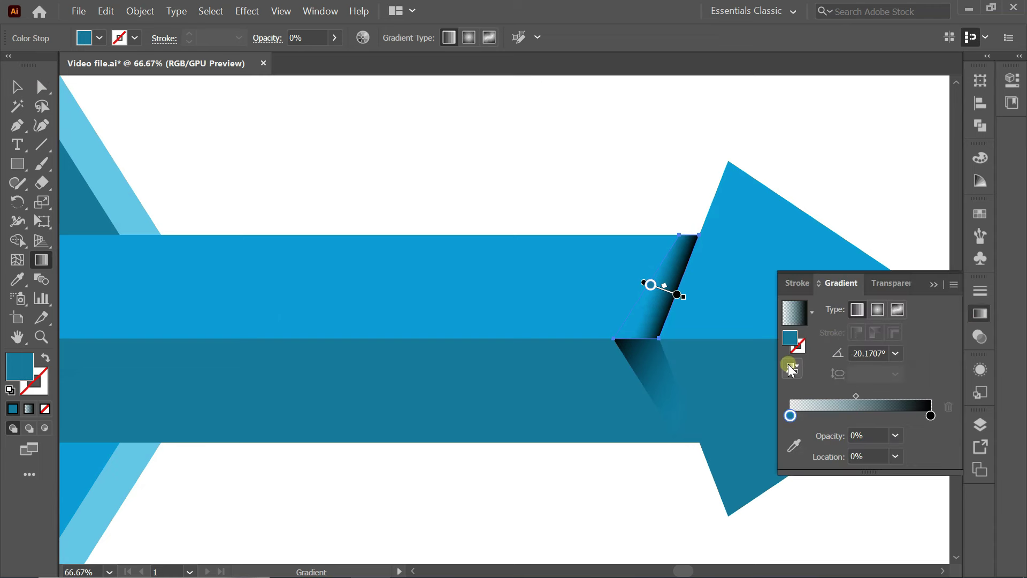
pyautogui.click(792, 368)
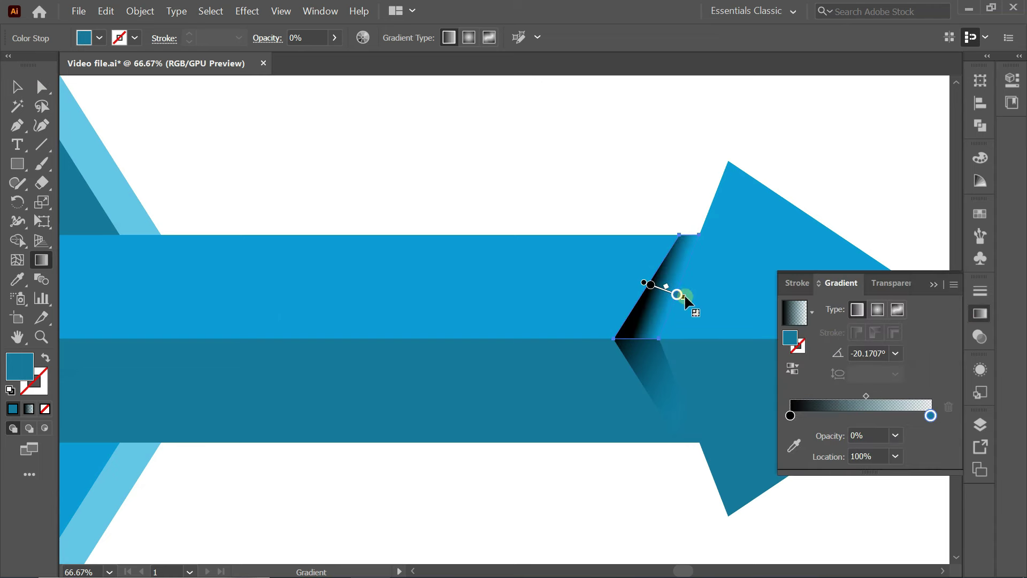
pyautogui.click(793, 367)
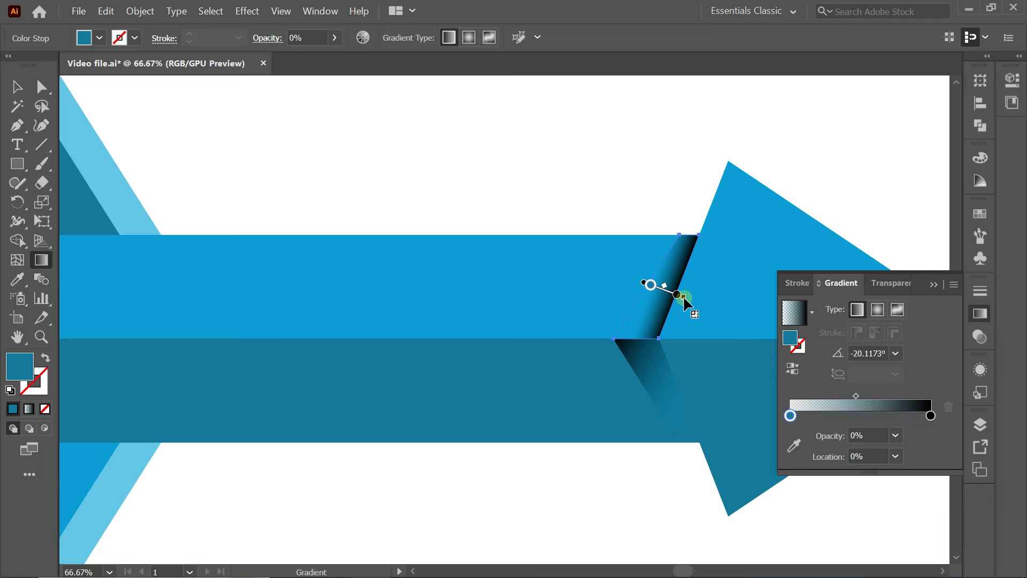
pyautogui.moveTo(689, 298); pyautogui.dragTo(671, 292)
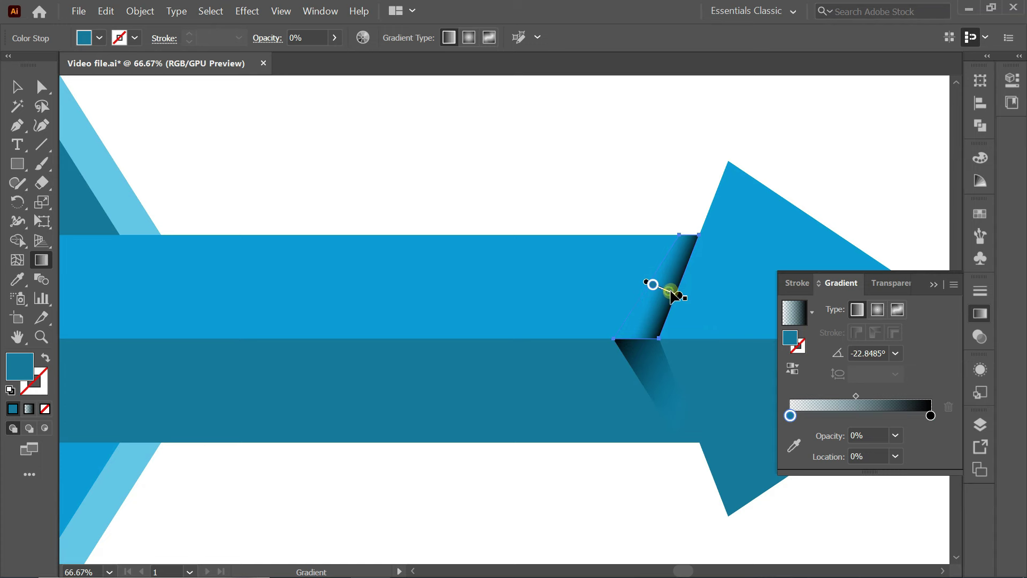
pyautogui.scroll(-1, 675, 296)
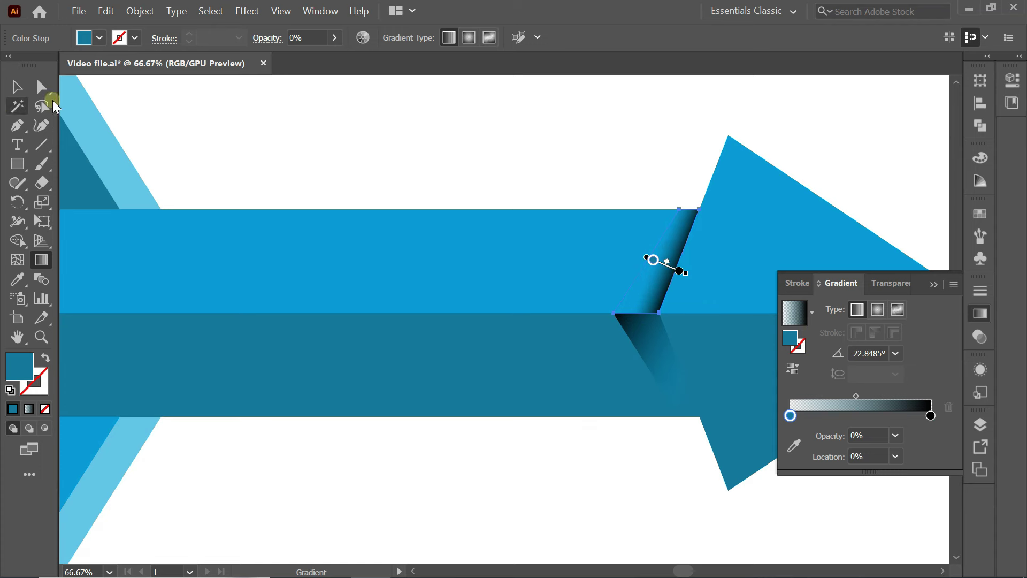
pyautogui.click(17, 86)
# Step: Angle the lower shadow triangle's gradient so it darkens toward the arrowhead edge
pyautogui.click(646, 336)
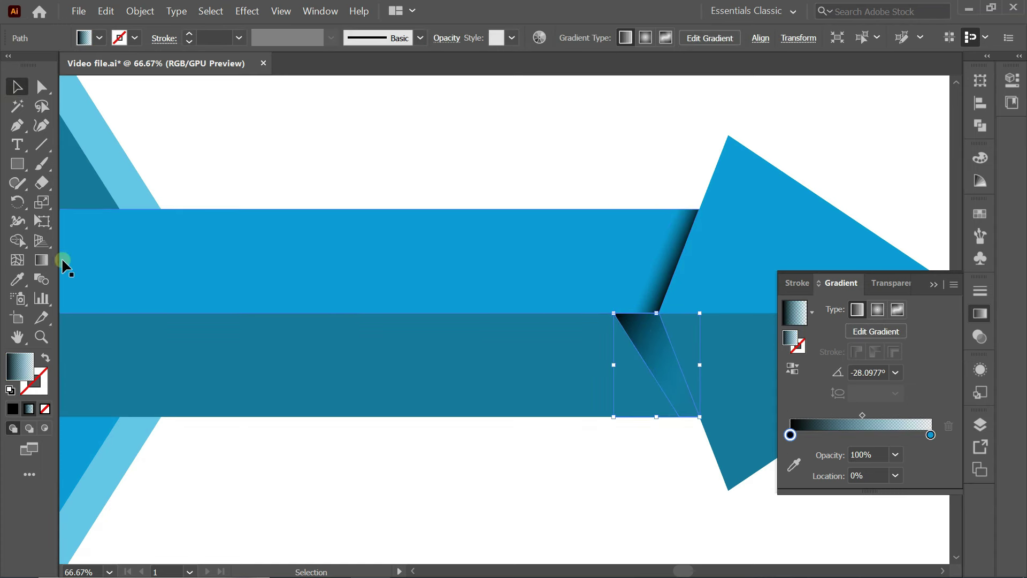
pyautogui.click(41, 259)
pyautogui.moveTo(647, 366); pyautogui.dragTo(720, 369)
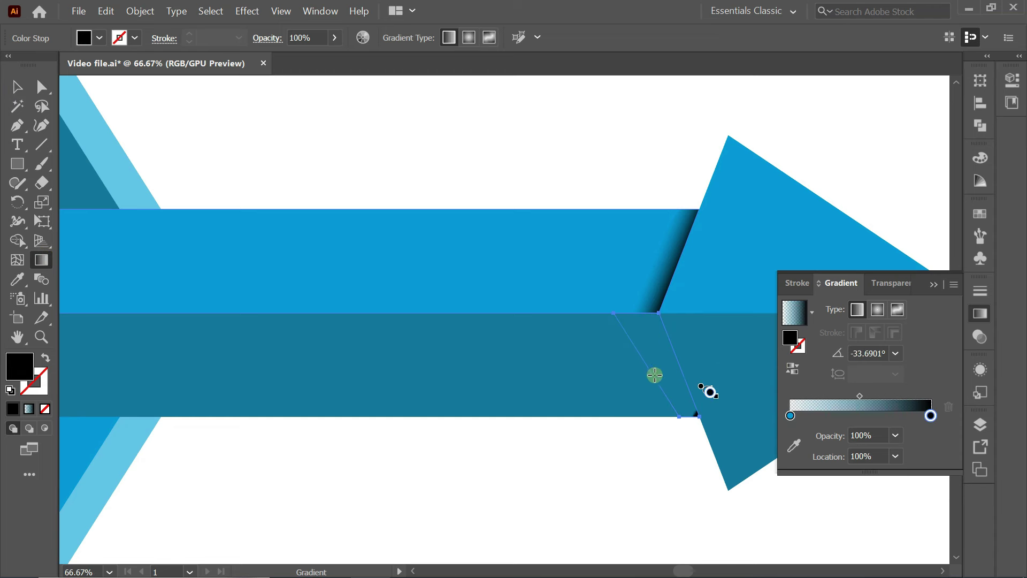
pyautogui.moveTo(650, 373); pyautogui.dragTo(681, 361)
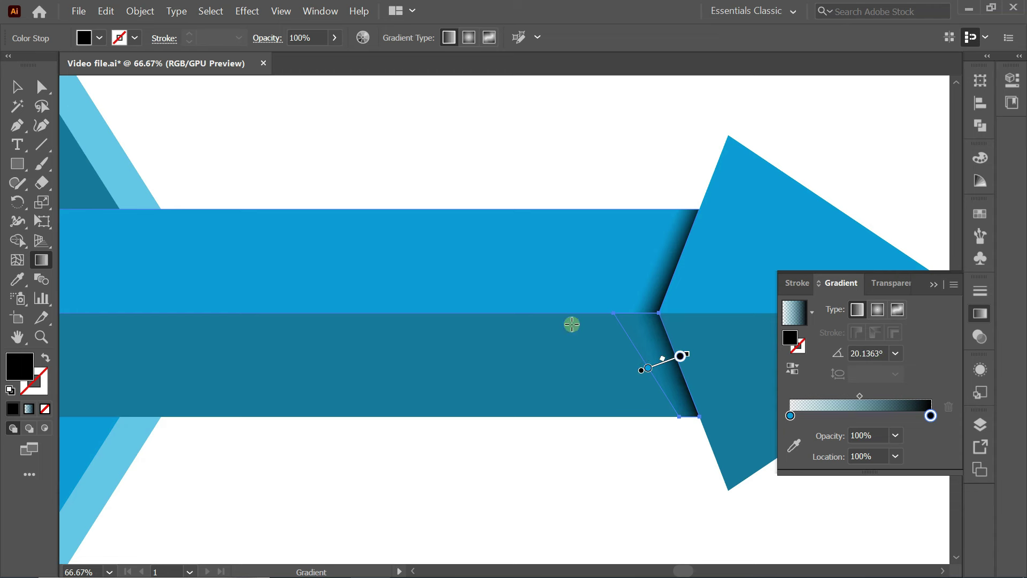
pyautogui.click(17, 86)
pyautogui.click(490, 180)
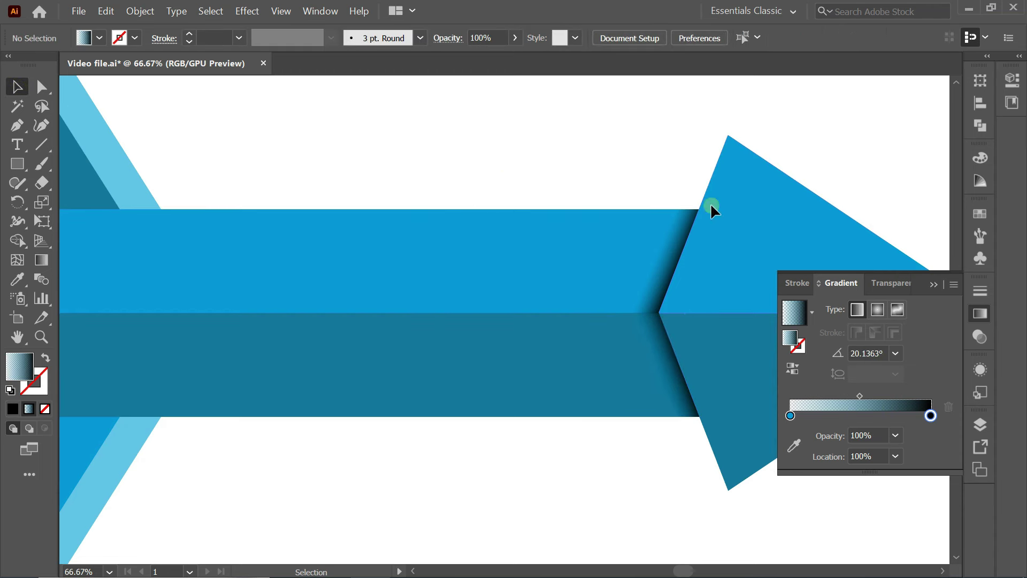
pyautogui.click(933, 284)
pyautogui.hotkey('ctrl', '0')
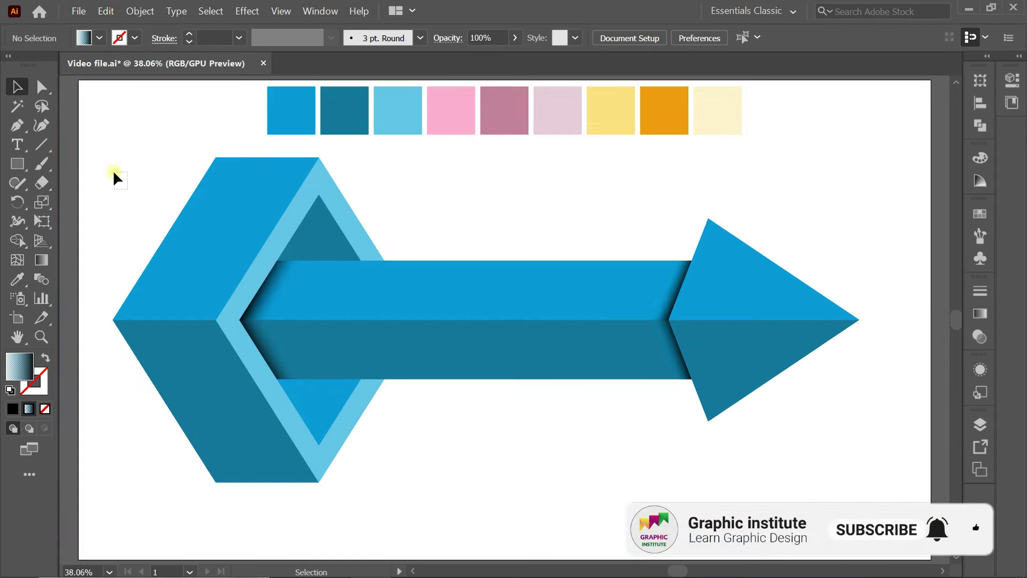
# Step: Group all the blue arrow's pieces, scale the group down and move it right
pyautogui.moveTo(114, 174); pyautogui.dragTo(778, 503)
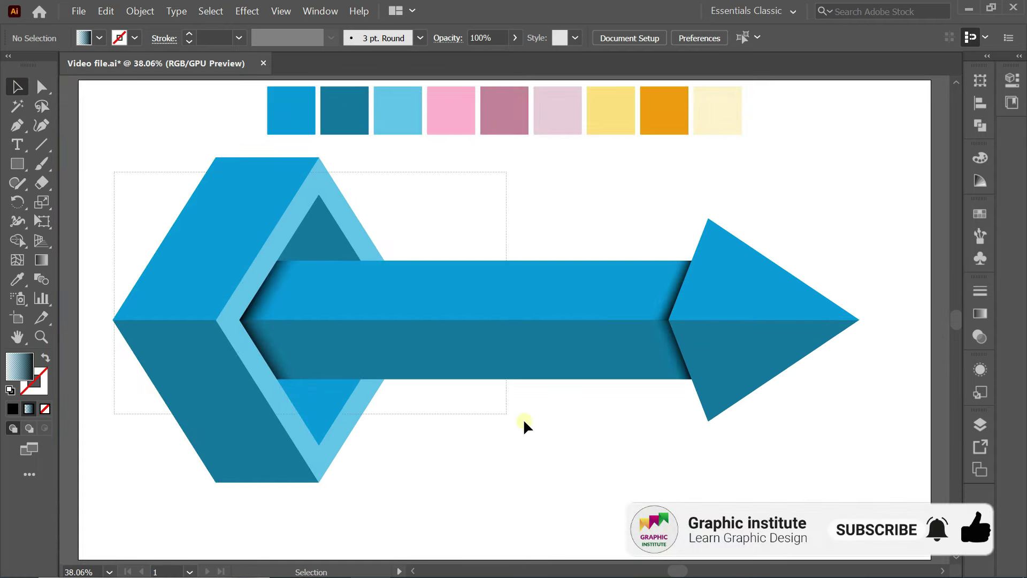
pyautogui.rightClick(730, 375)
pyautogui.click(782, 248)
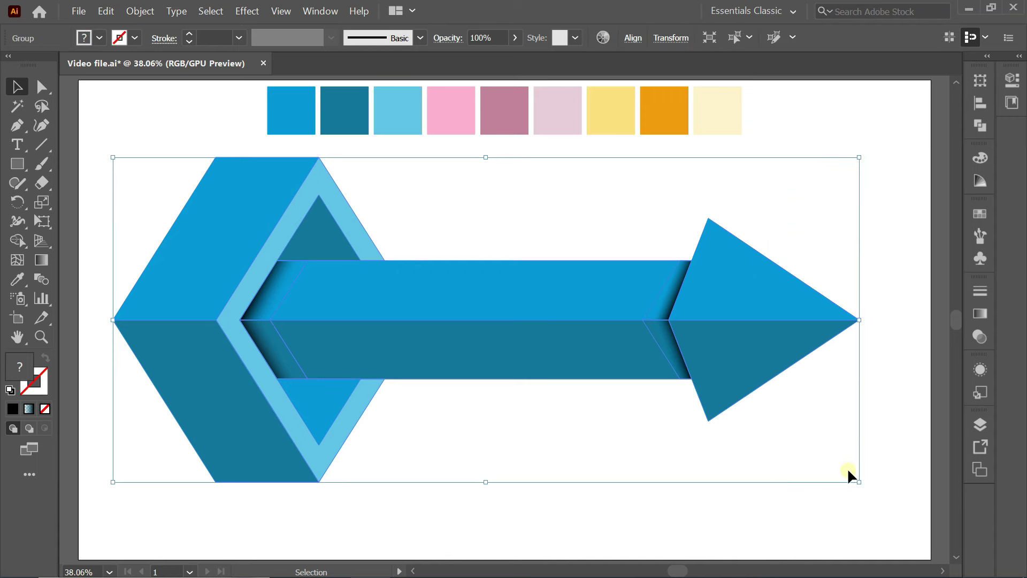
pyautogui.moveTo(859, 481); pyautogui.dragTo(666, 398)
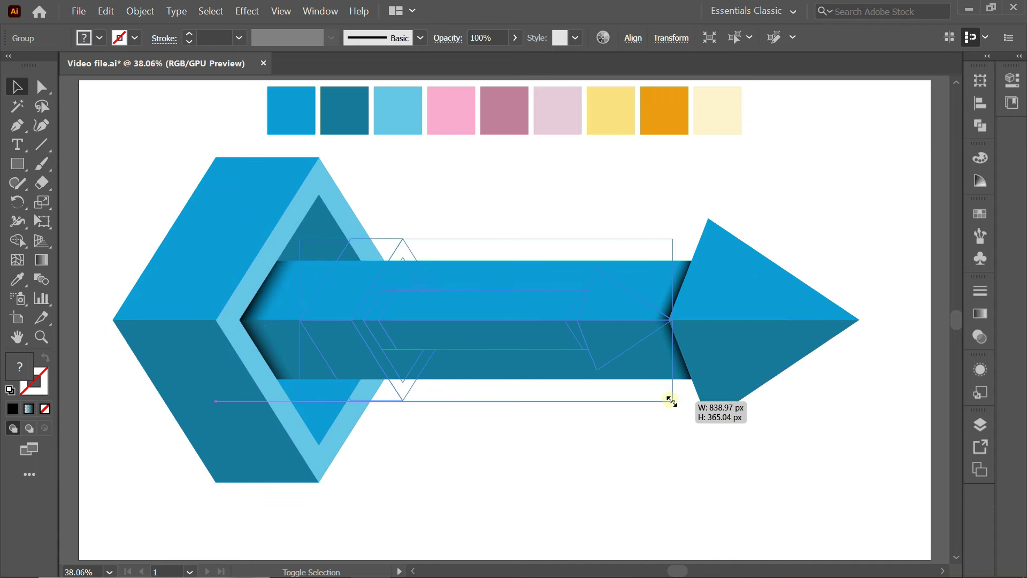
pyautogui.moveTo(565, 322)
pyautogui.mouseDown()
pyautogui.moveTo(757, 303)
pyautogui.moveTo(748, 289)
pyautogui.mouseUp()
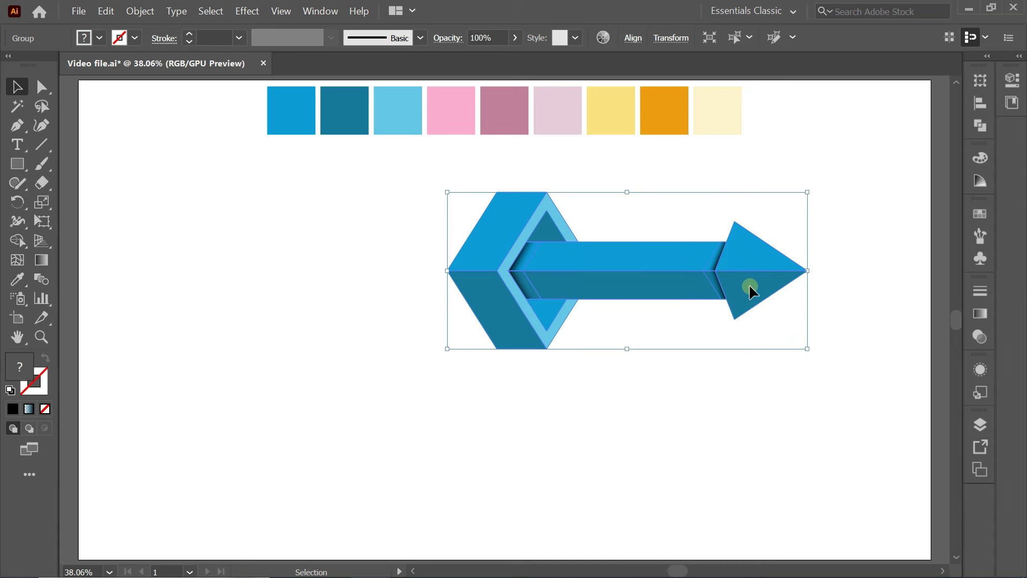
pyautogui.hotkey('ctrl', 'shift', 'a')
# Step: Reflect a copy across the vertical axis and fit its hexagon against the original's lower-left
pyautogui.rightClick(648, 265)
pyautogui.moveTo(695, 427)
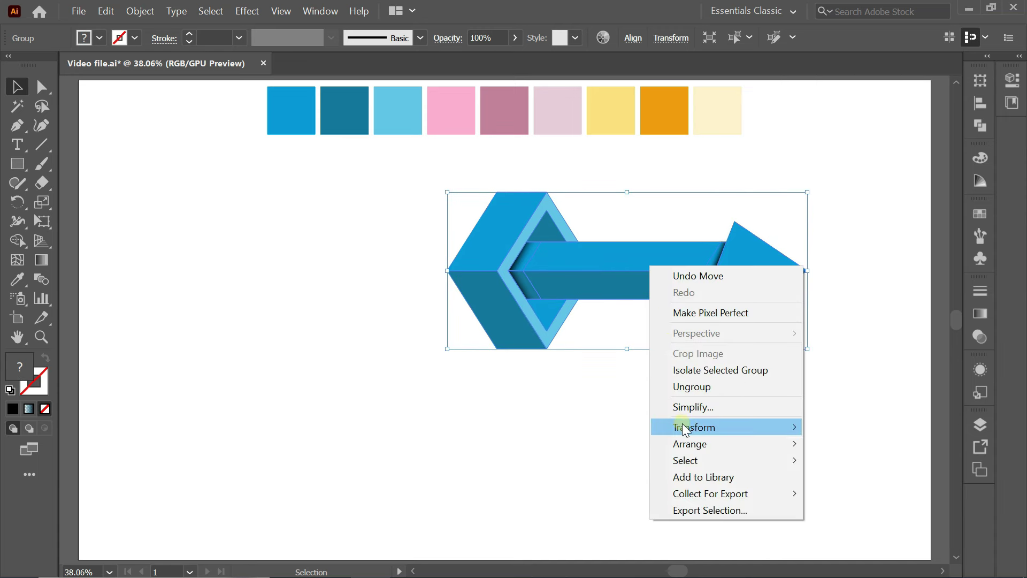
pyautogui.click(855, 480)
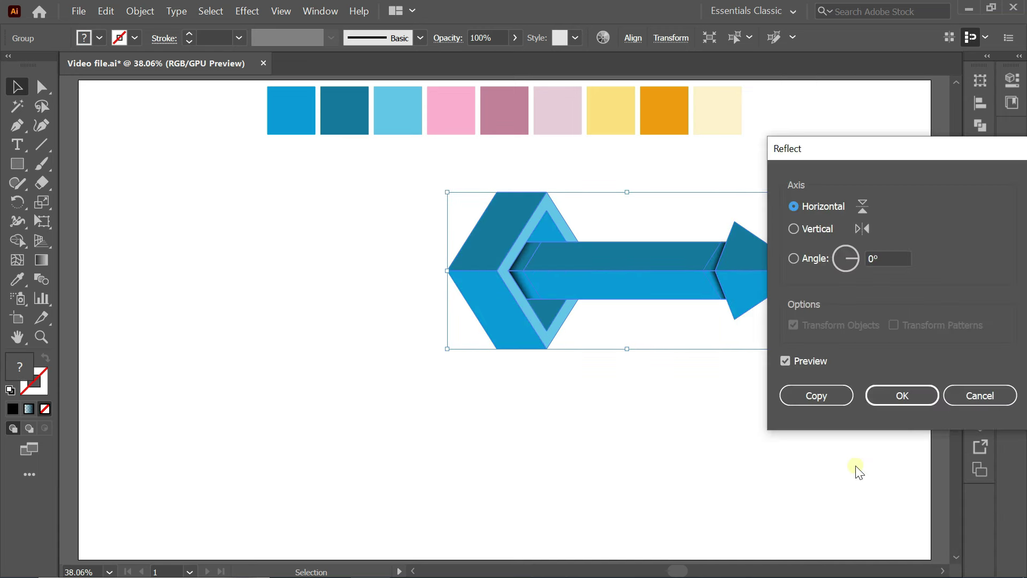
pyautogui.click(793, 228)
pyautogui.click(817, 396)
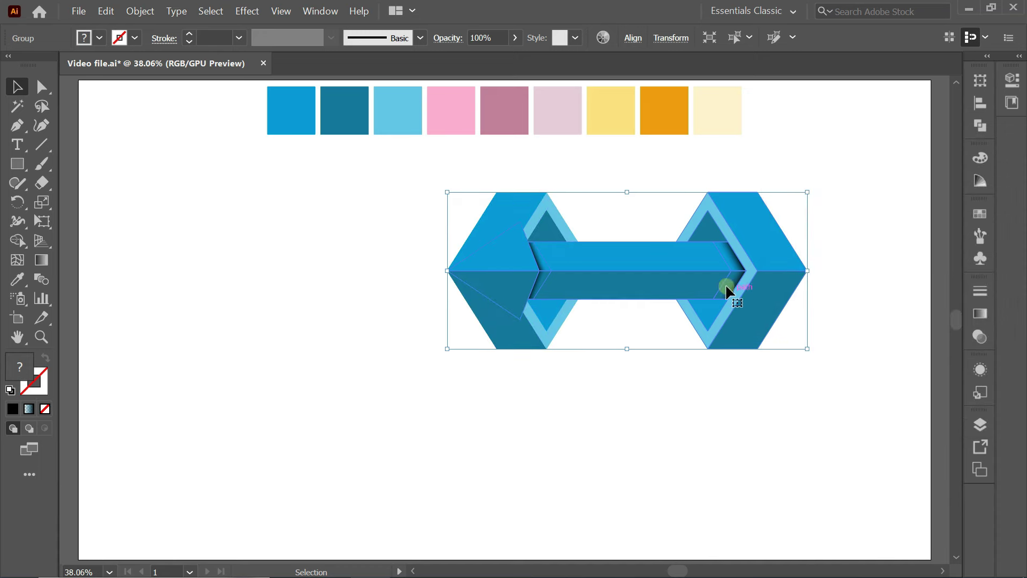
pyautogui.moveTo(747, 268)
pyautogui.mouseDown()
pyautogui.moveTo(683, 374)
pyautogui.moveTo(502, 390)
pyautogui.moveTo(465, 363)
pyautogui.mouseUp()
pyautogui.scroll(2, 440, 322)
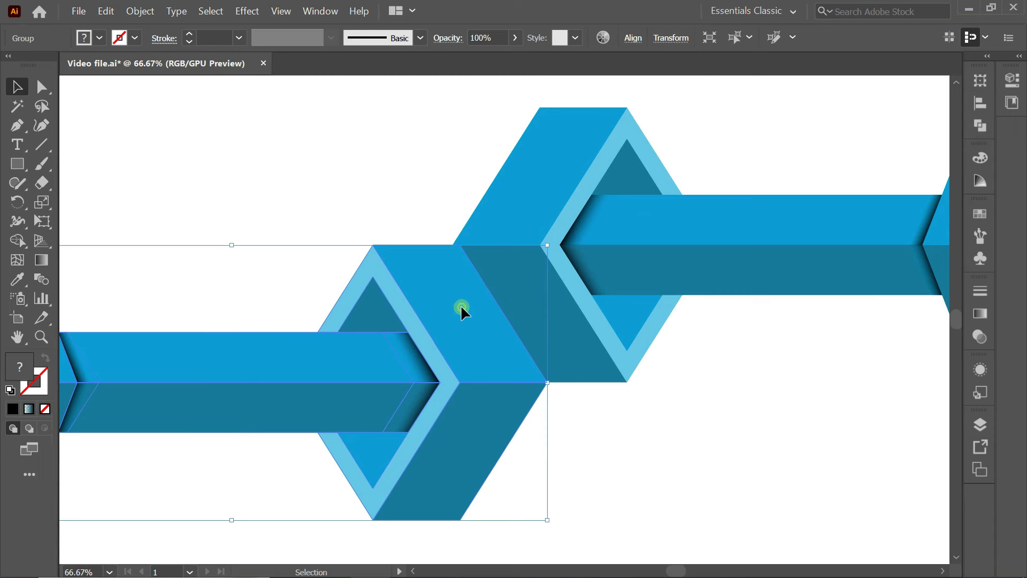
pyautogui.moveTo(457, 306); pyautogui.dragTo(451, 305)
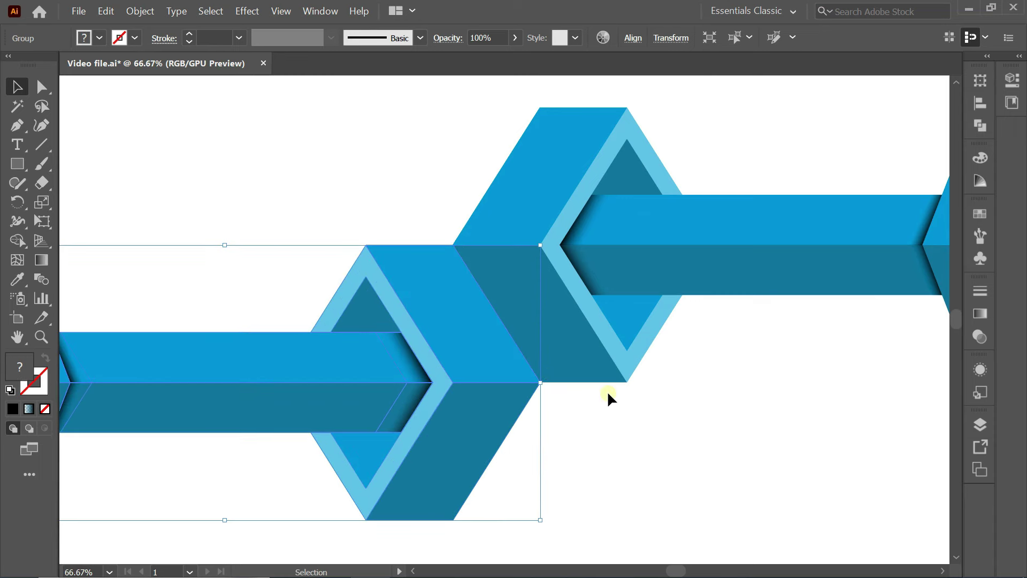
pyautogui.press('ctrl')
pyautogui.hotkey('ctrl', '0')
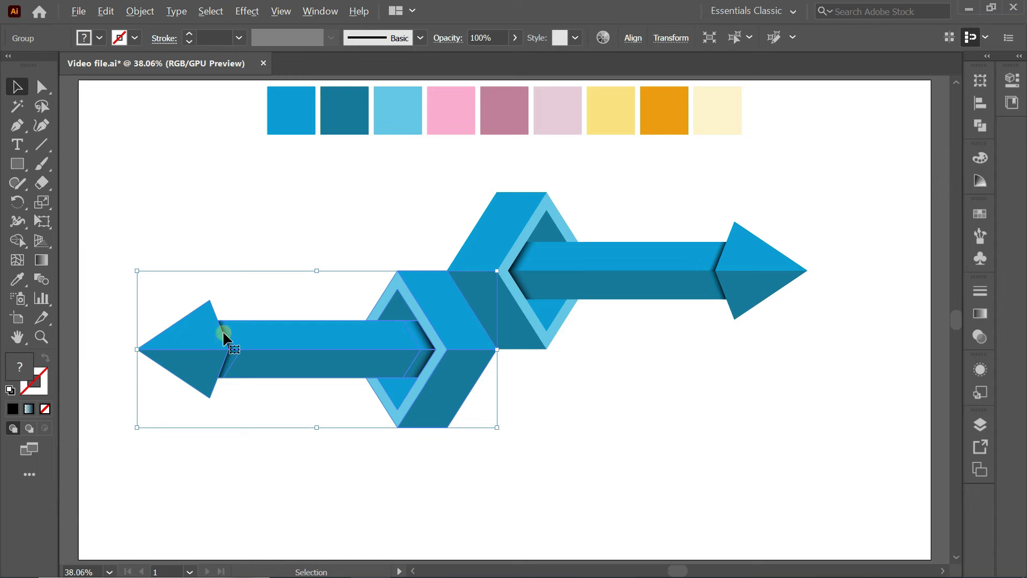
# Step: Ungroup the left-pointing arrow copy into separate pieces
pyautogui.scroll(1, 223, 332)
pyautogui.moveTo(294, 282); pyautogui.dragTo(406, 298)
pyautogui.moveTo(508, 209); pyautogui.dragTo(413, 278)
pyautogui.rightClick(457, 380)
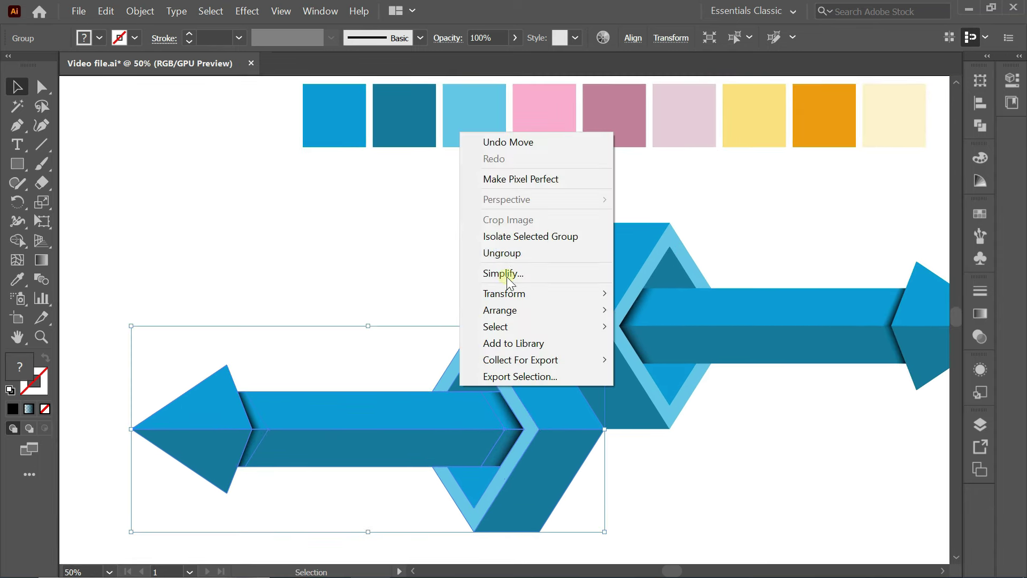
pyautogui.click(503, 252)
# Step: Fill the arrowhead, shaft, hexagon upper faces and lower triangle with the light pink swatch
pyautogui.click(299, 348)
pyautogui.click(222, 385)
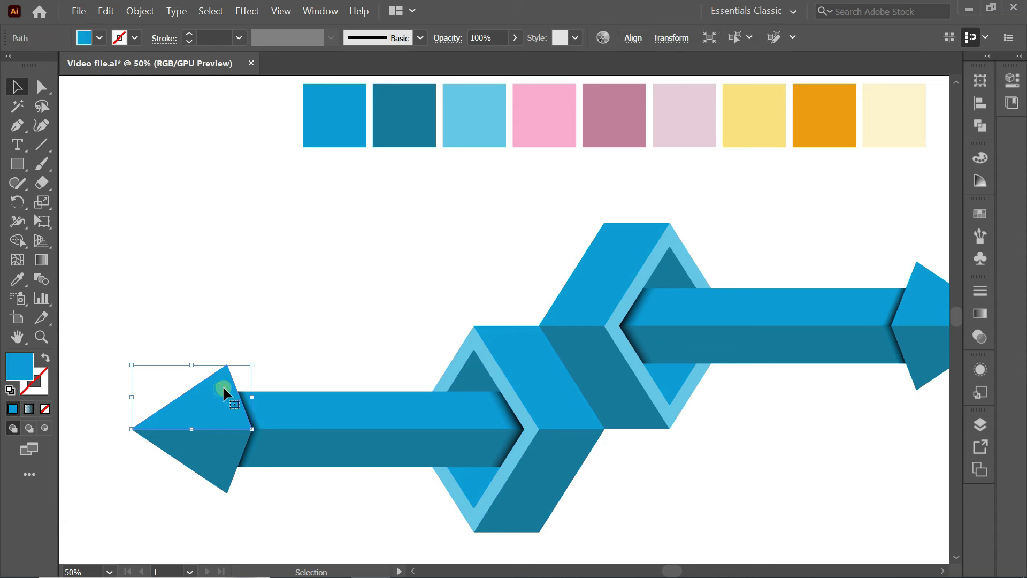
pyautogui.keyDown('shift'); pyautogui.click(340, 401); pyautogui.keyUp('shift')
pyautogui.keyDown('shift'); pyautogui.click(521, 377); pyautogui.keyUp('shift')
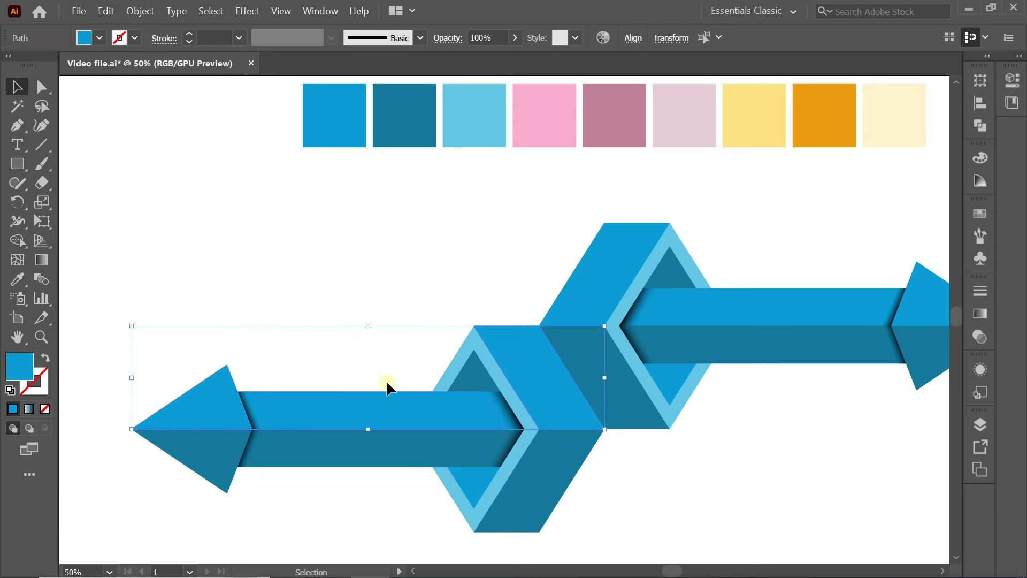
pyautogui.keyDown('shift'); pyautogui.click(461, 486); pyautogui.keyUp('shift')
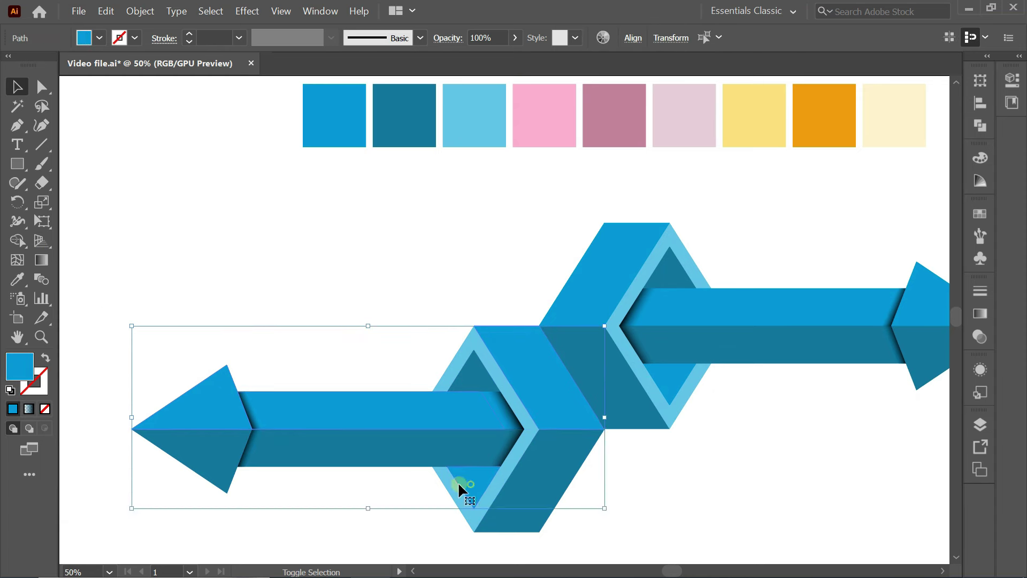
pyautogui.click(17, 279)
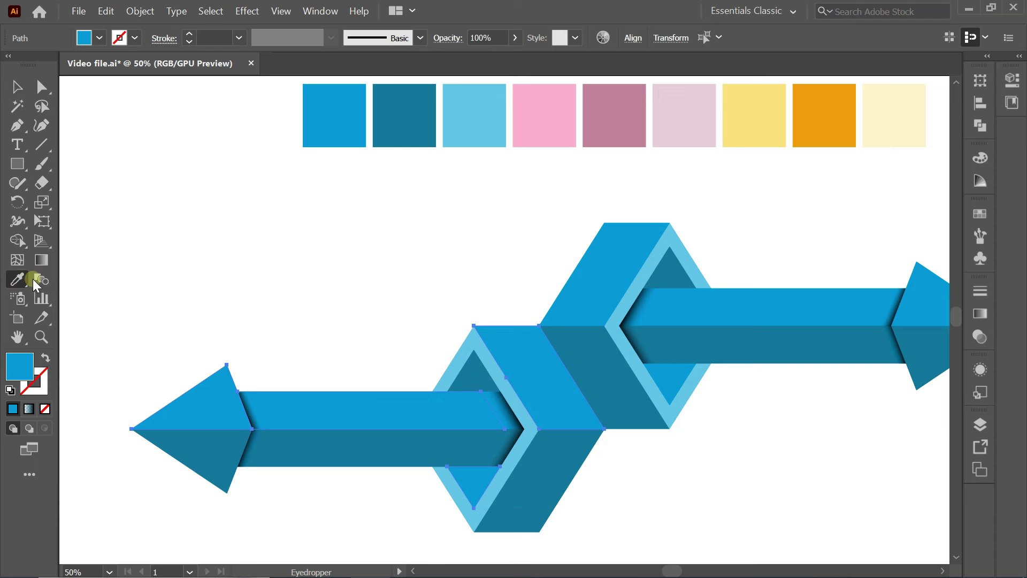
pyautogui.click(533, 112)
pyautogui.click(22, 94)
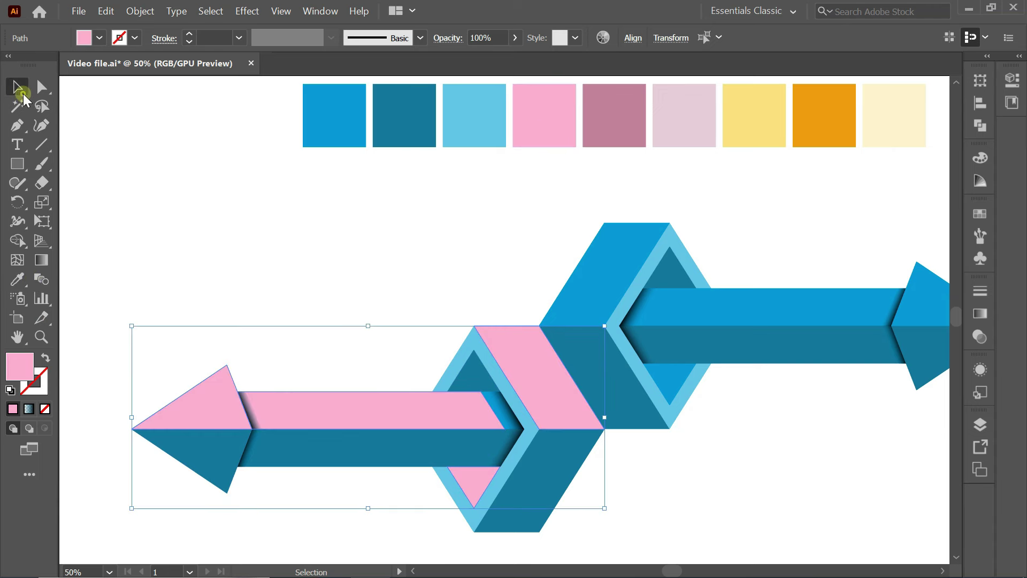
# Step: Fill the arrowhead, shaft and chevron shaded lower faces with the mauve swatch
pyautogui.click(278, 266)
pyautogui.click(206, 446)
pyautogui.keyDown('shift'); pyautogui.click(349, 454); pyautogui.keyUp('shift')
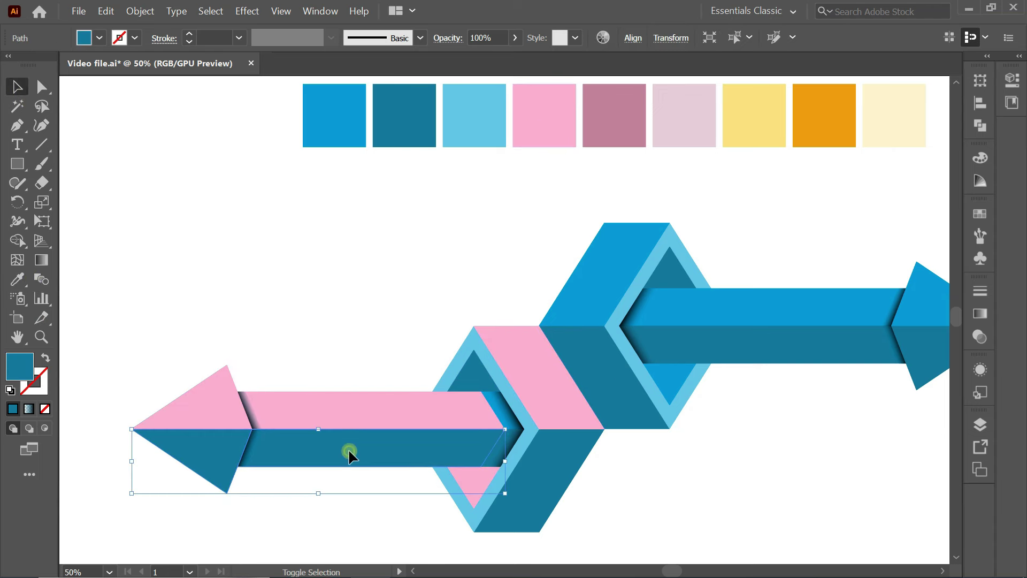
pyautogui.keyDown('shift'); pyautogui.click(514, 488); pyautogui.keyUp('shift')
pyautogui.keyDown('shift'); pyautogui.click(470, 376); pyautogui.keyUp('shift')
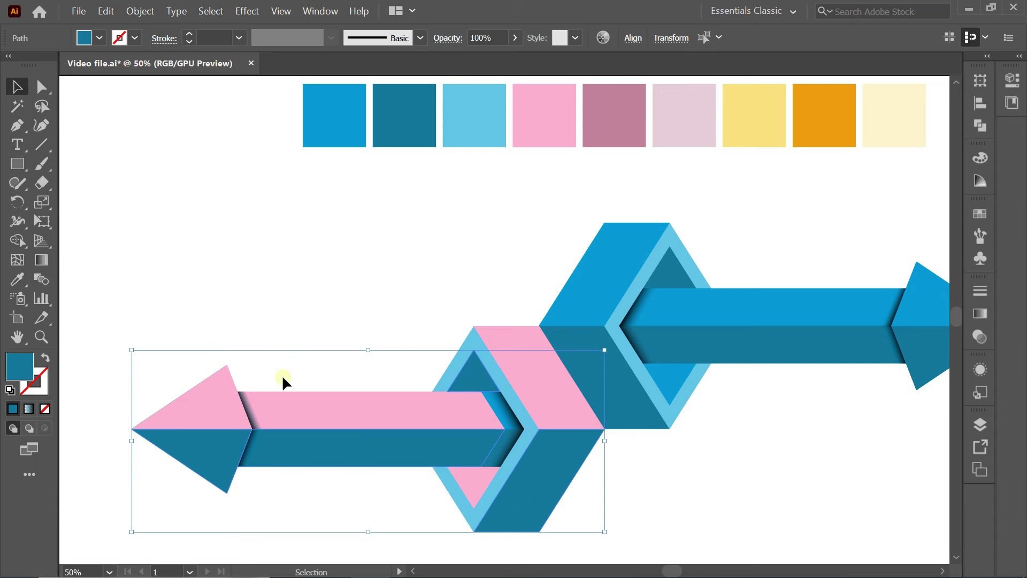
pyautogui.click(23, 280)
pyautogui.click(596, 131)
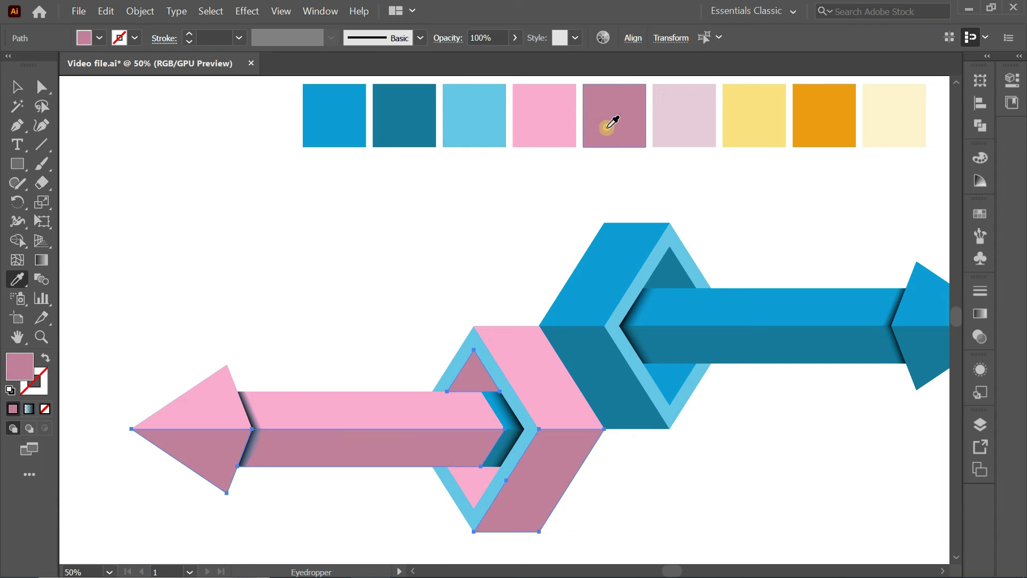
pyautogui.click(17, 86)
pyautogui.click(152, 167)
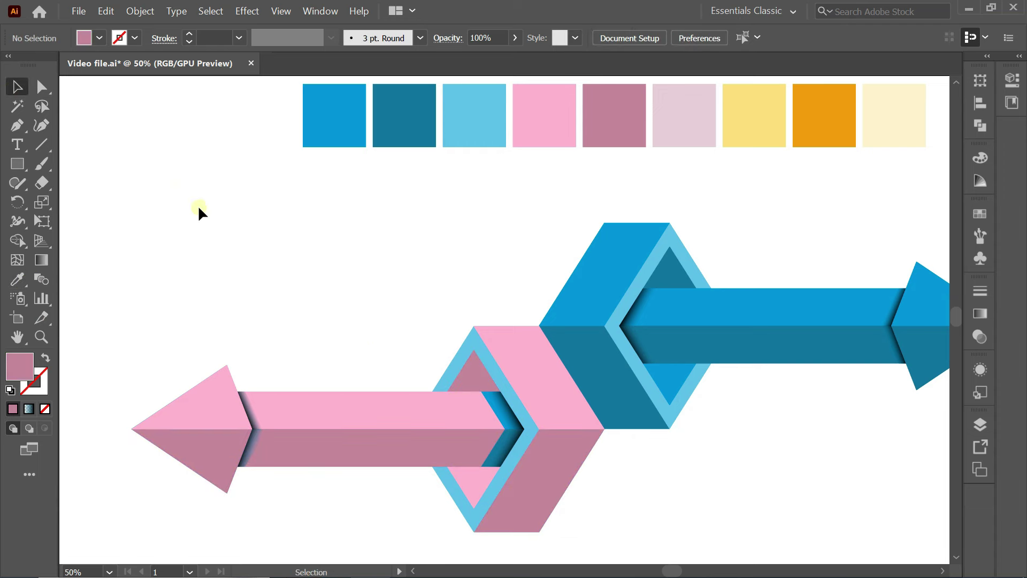
# Step: Set the chevron shadow piece's gradient end stop to pink
pyautogui.click(497, 410)
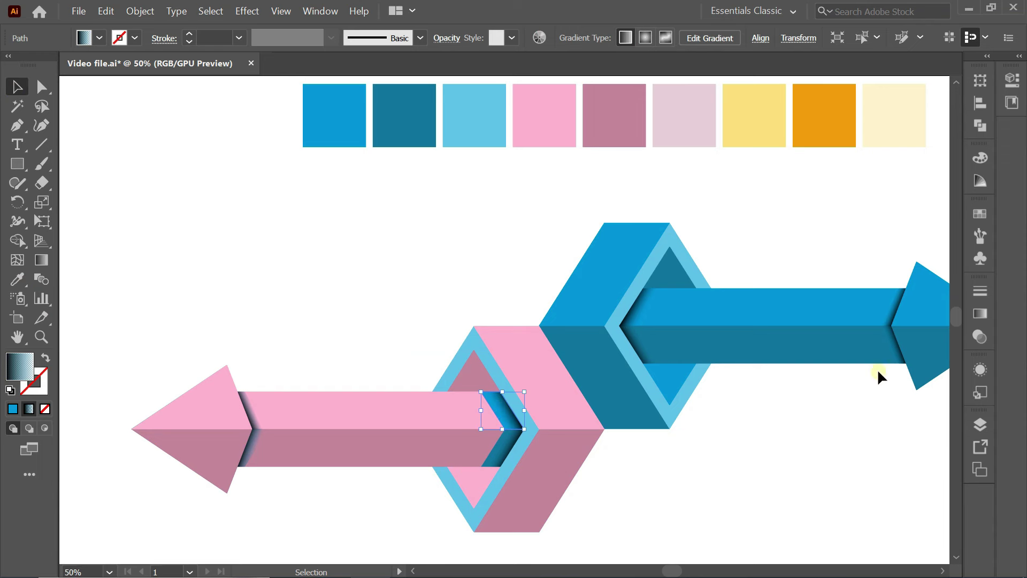
pyautogui.click(981, 313)
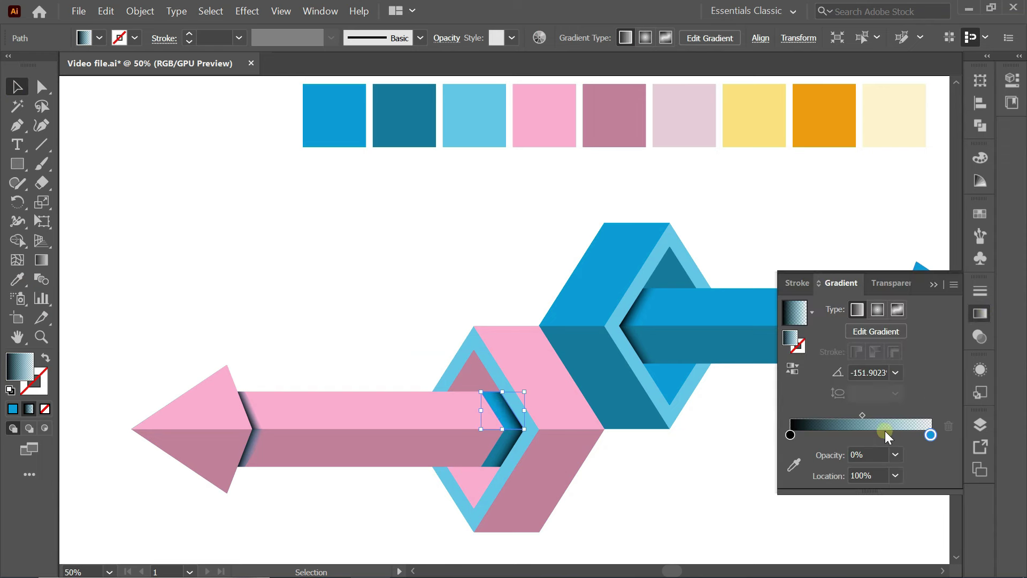
pyautogui.click(793, 466)
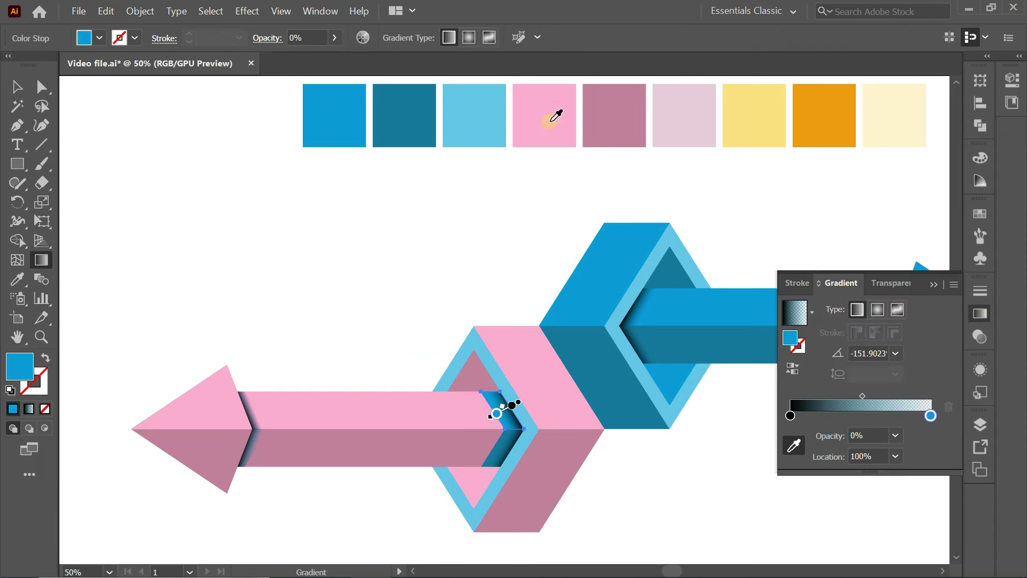
pyautogui.click(462, 407)
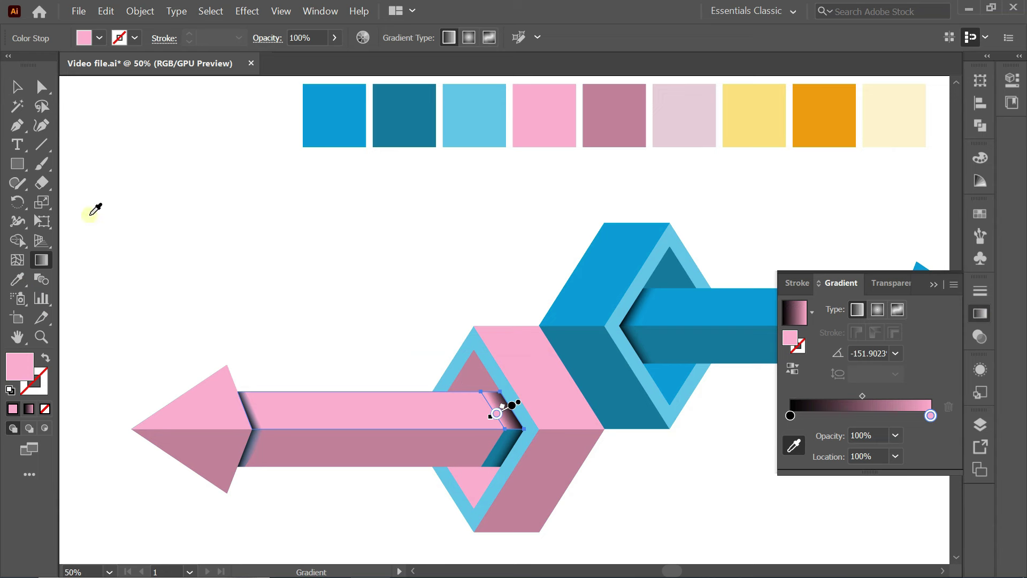
pyautogui.click(16, 86)
# Step: Set the small shadow parallelogram's gradient stops to mauve and black
pyautogui.click(508, 441)
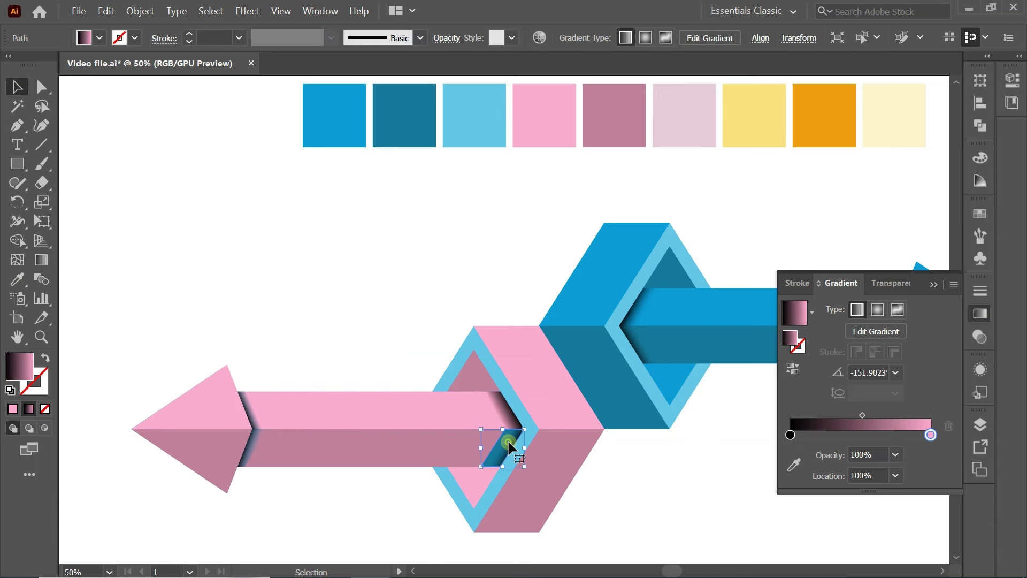
pyautogui.click(794, 465)
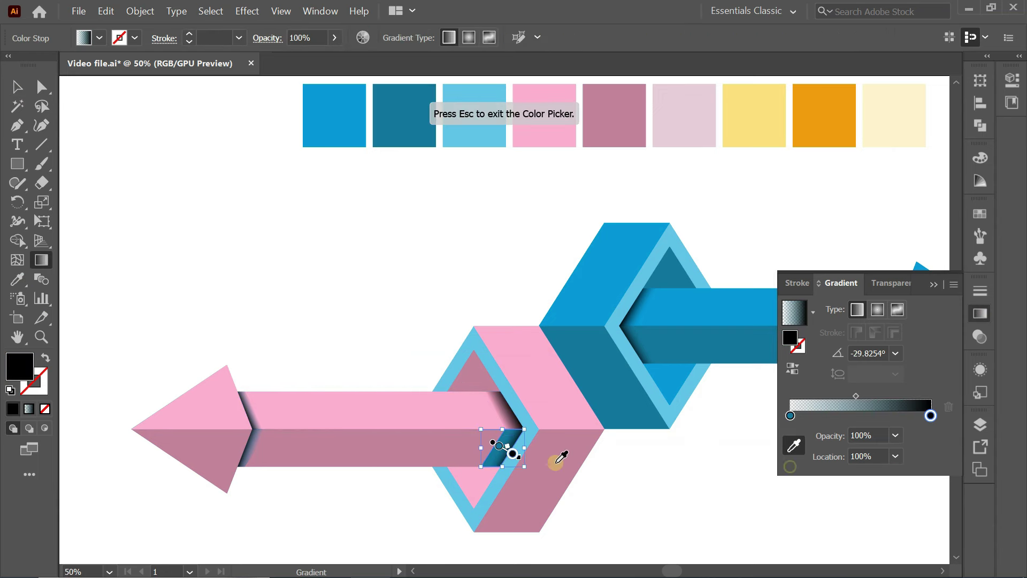
pyautogui.click(447, 449)
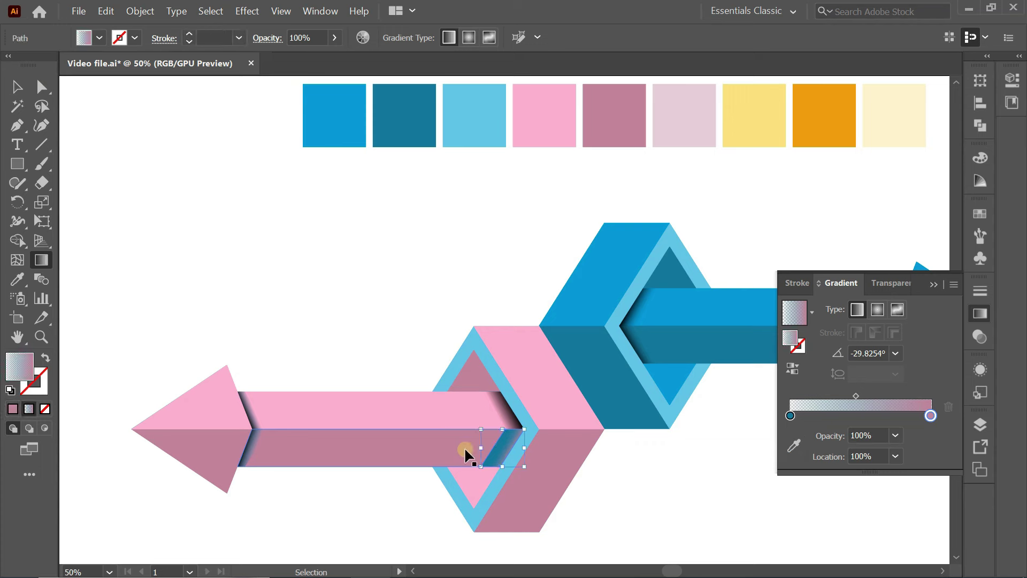
pyautogui.click(493, 448)
pyautogui.click(790, 416)
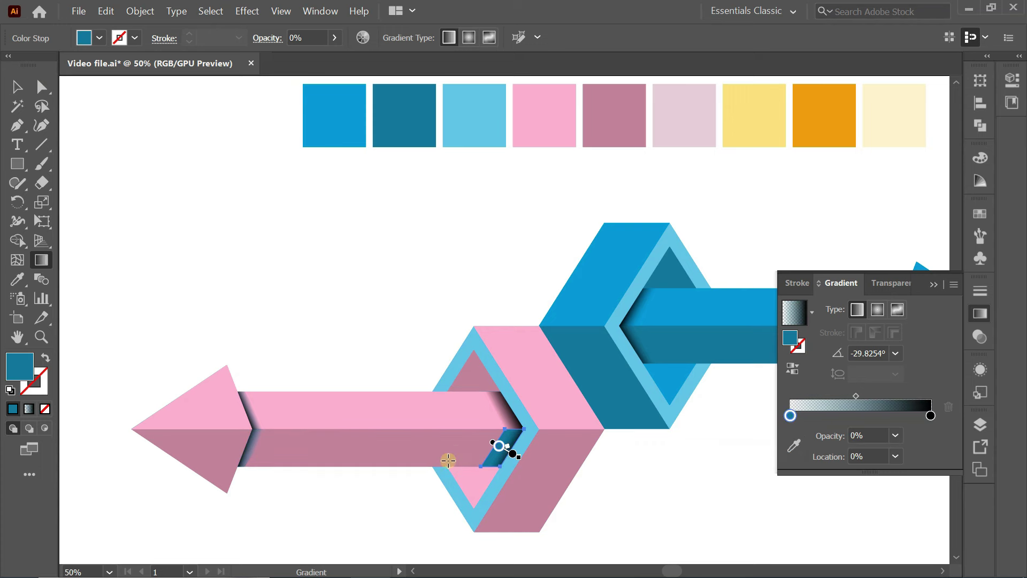
pyautogui.click(794, 445)
pyautogui.click(436, 447)
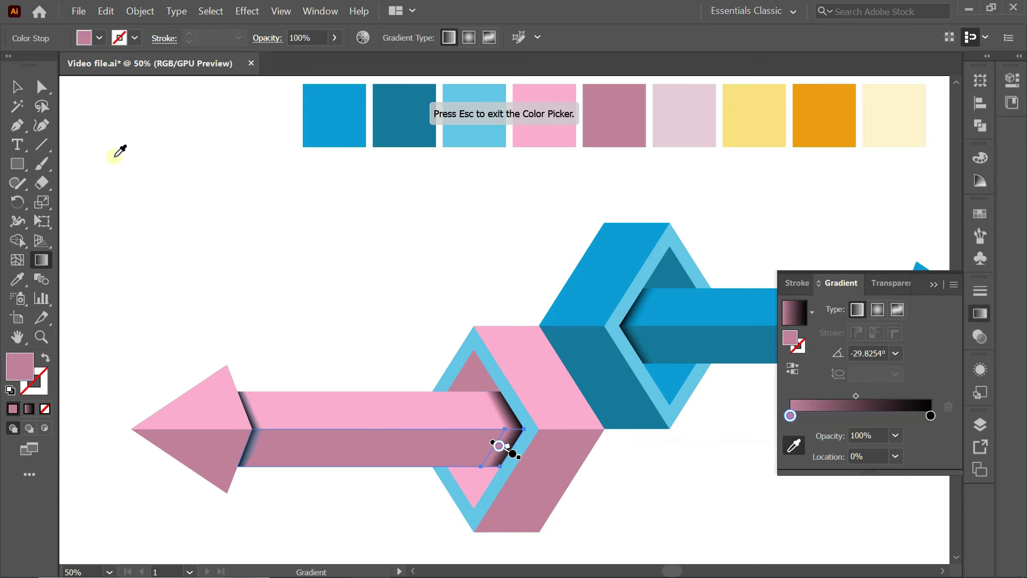
pyautogui.click(18, 88)
# Step: Set the shaft's left-end shadow gradient stop to light pink
pyautogui.click(246, 402)
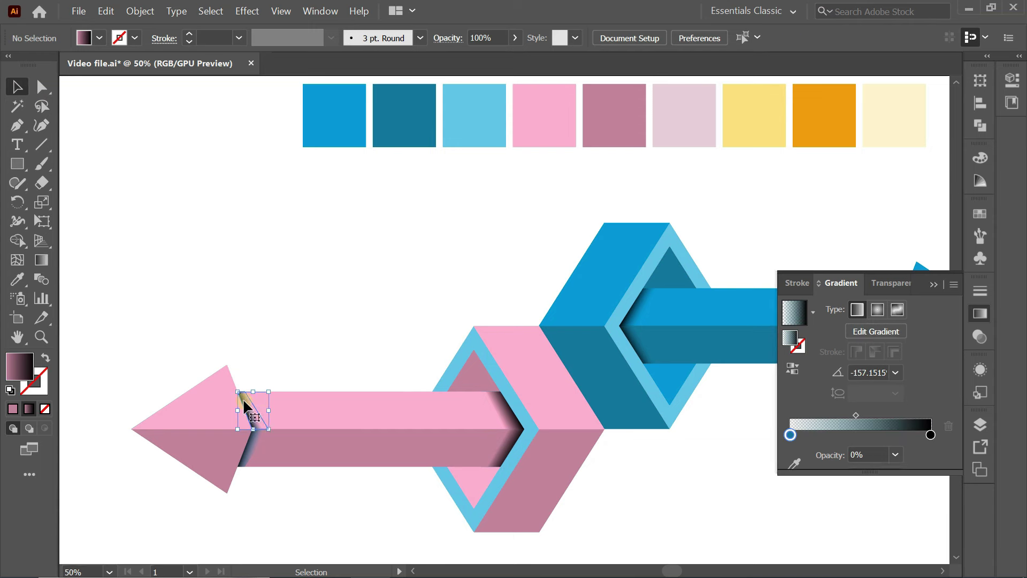
pyautogui.click(794, 466)
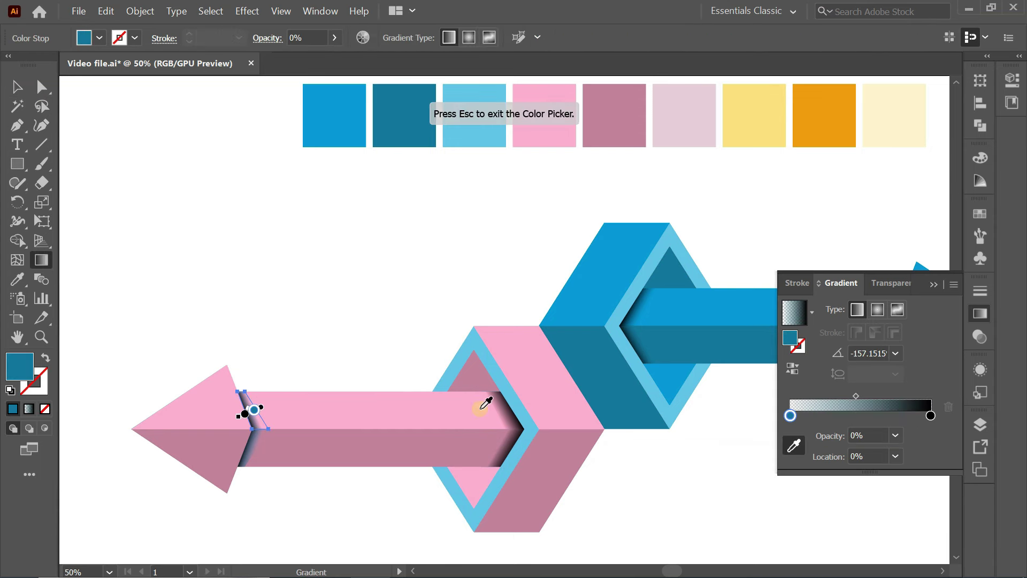
pyautogui.click(481, 402)
pyautogui.press('Escape')
pyautogui.press('v')
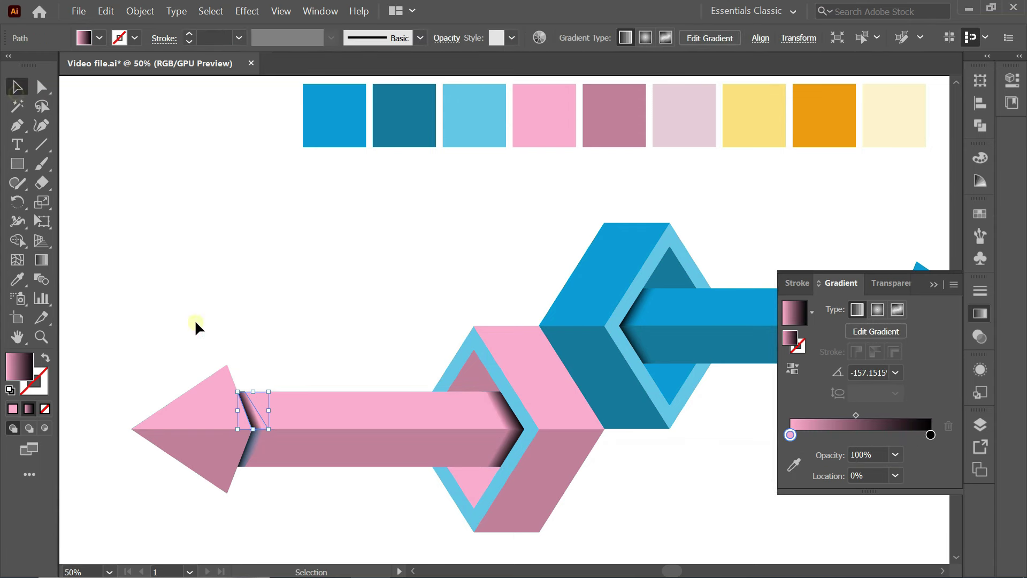
# Step: Set the lower shaft end face's transparent gradient stop to the body's mauve
pyautogui.click(249, 440)
pyautogui.click(631, 457)
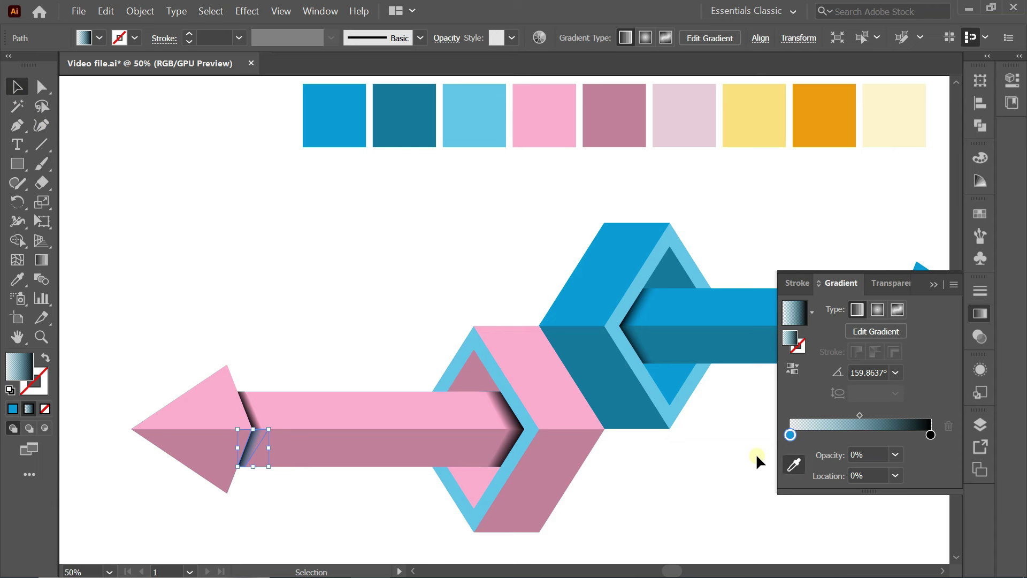
pyautogui.click(794, 465)
pyautogui.click(466, 442)
pyautogui.click(17, 87)
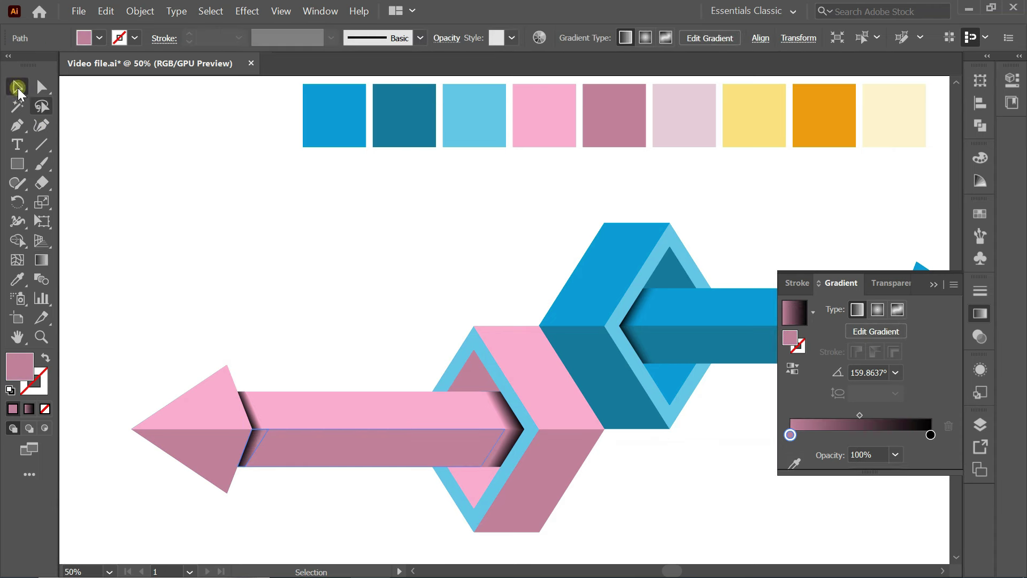
pyautogui.click(160, 198)
pyautogui.click(506, 377)
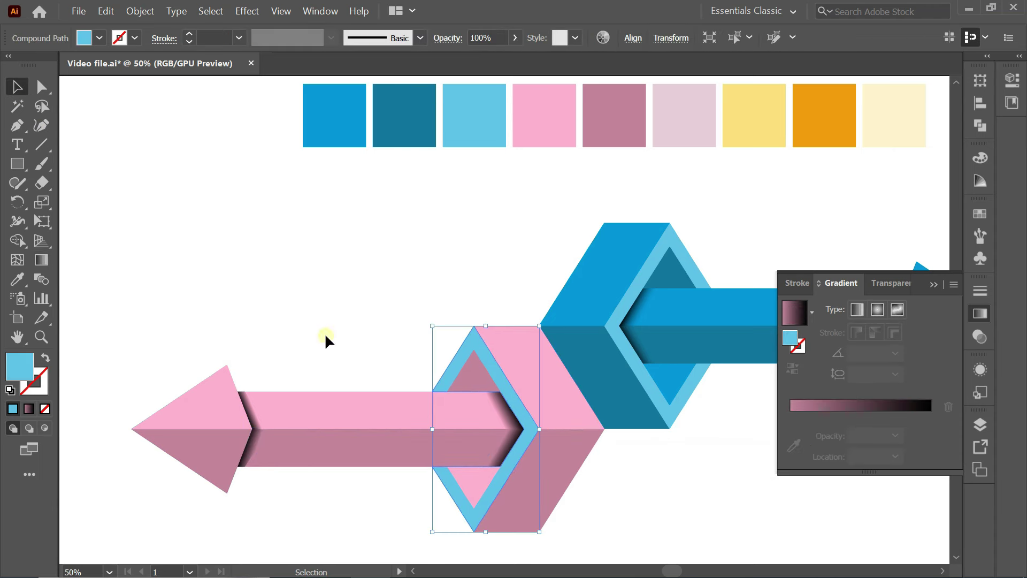
# Step: Eyedropper the pale pink swatch onto the pink arrow's frame band, then fit the artboard
pyautogui.click(17, 279)
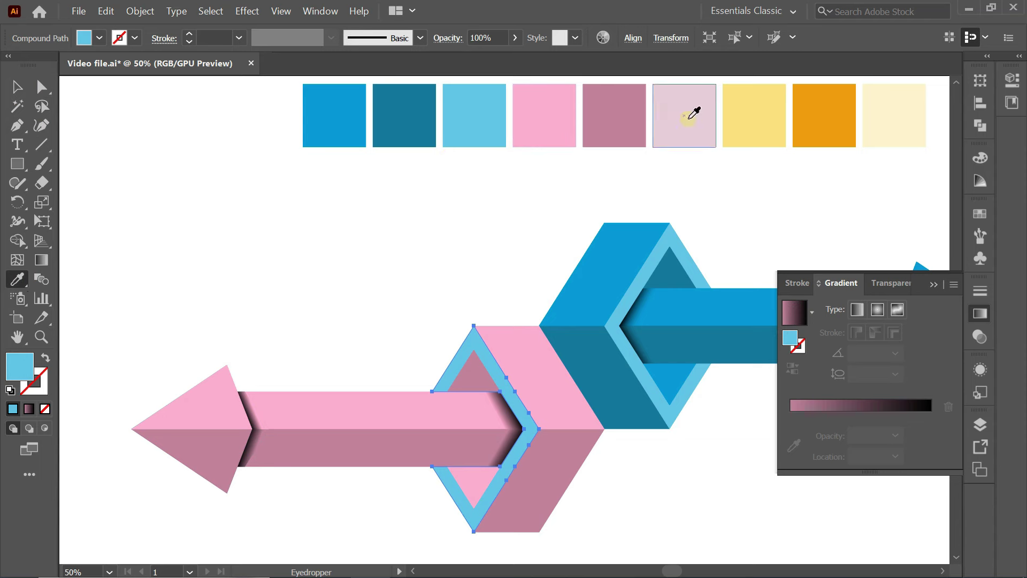
pyautogui.click(688, 115)
pyautogui.click(16, 86)
pyautogui.click(153, 171)
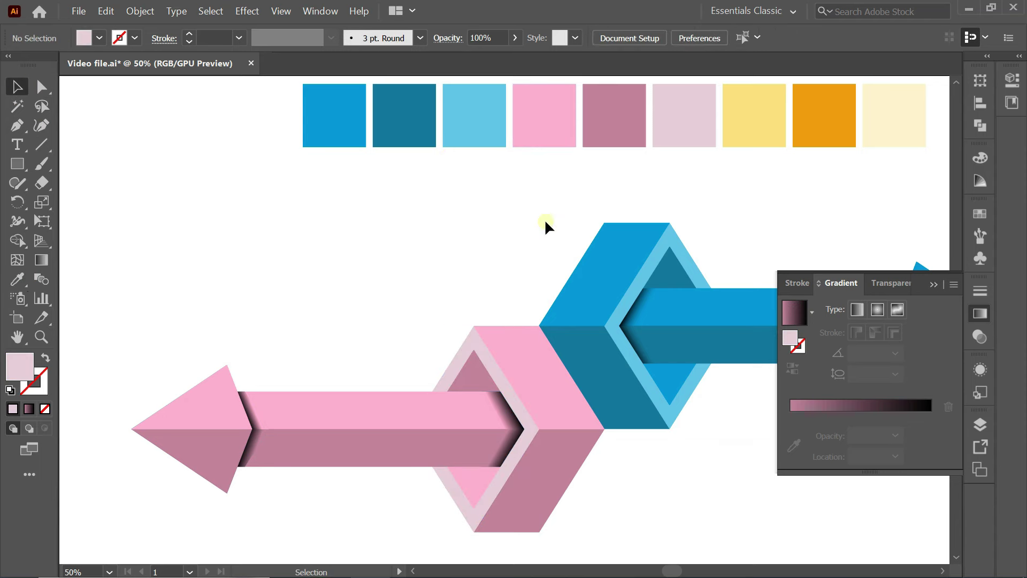
pyautogui.click(922, 277)
pyautogui.hotkey('ctrl', '0')
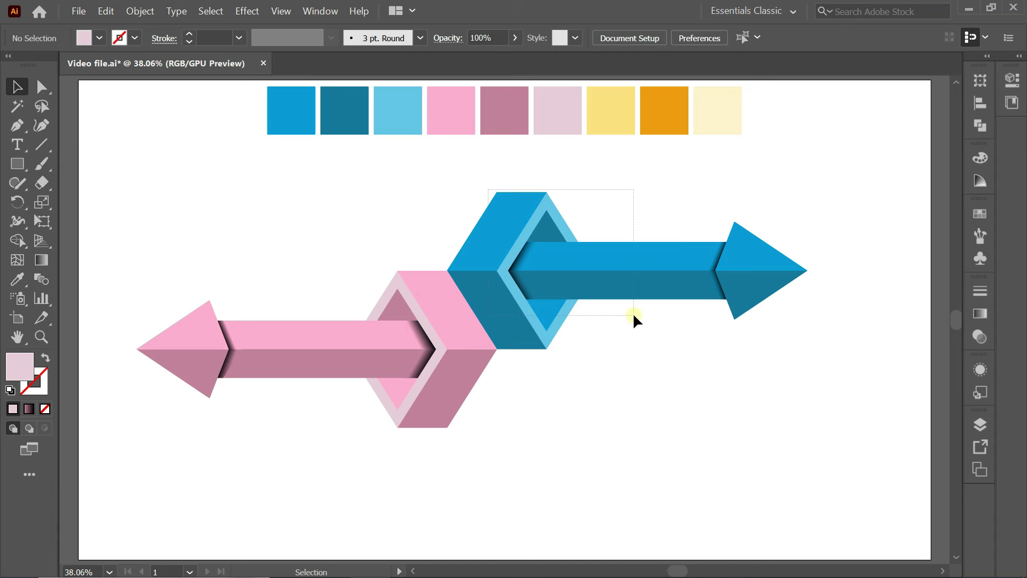
# Step: Duplicate the blue arrow straight below the original and ungroup the copy
pyautogui.click(623, 290)
pyautogui.moveTo(623, 291); pyautogui.dragTo(643, 451)
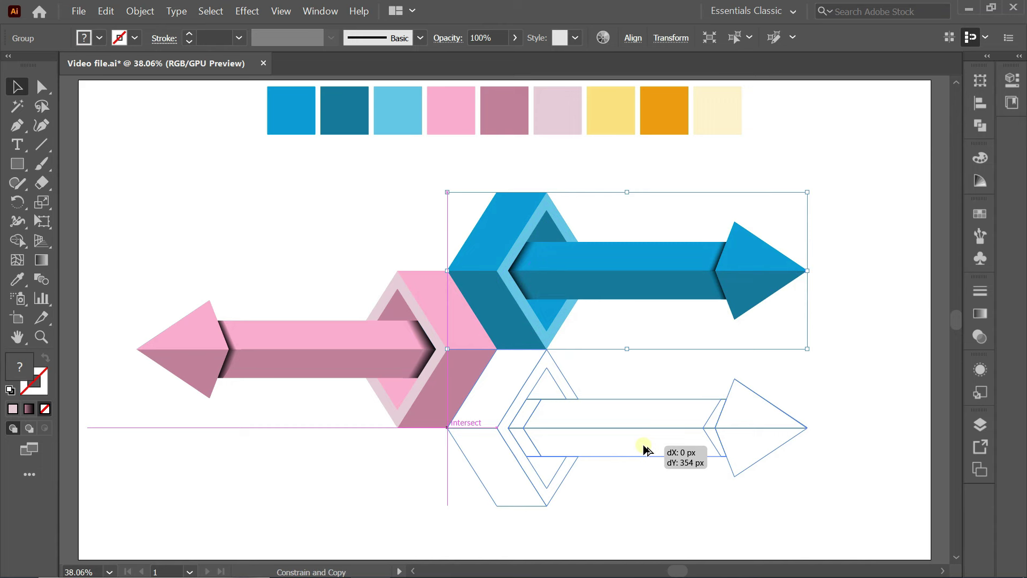
pyautogui.moveTo(643, 451); pyautogui.dragTo(644, 449)
pyautogui.rightClick(646, 429)
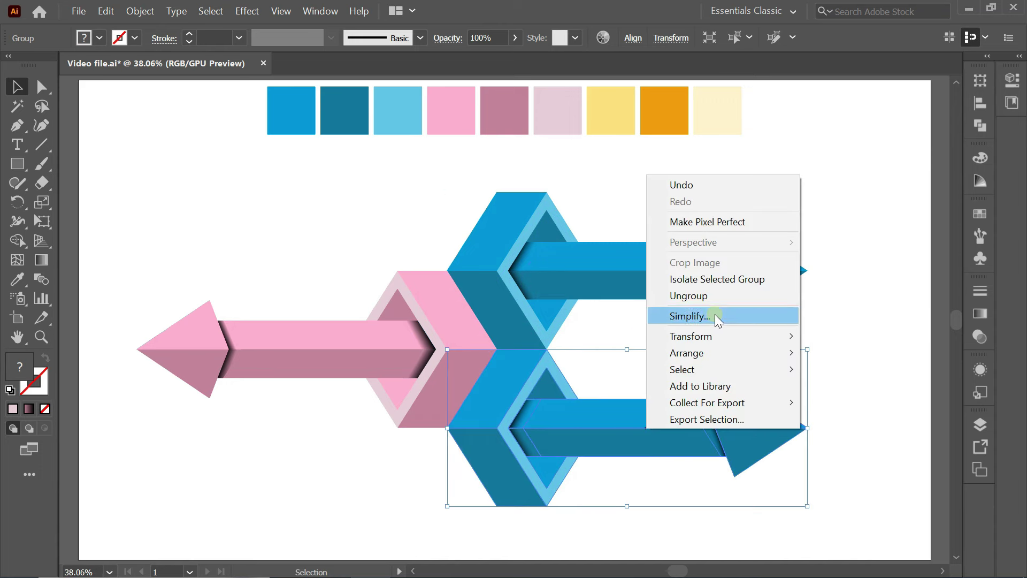
pyautogui.click(727, 296)
# Step: Colour the copy's top face, upper shaft, arrowhead top and inner triangle light yellow
pyautogui.click(792, 362)
pyautogui.click(509, 358)
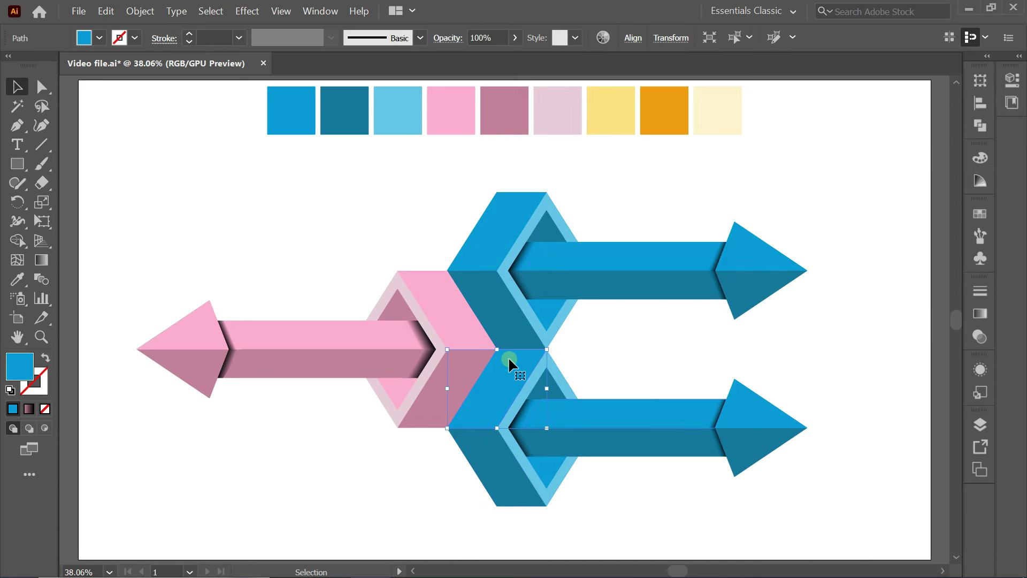
pyautogui.keyDown('shift'); pyautogui.click(568, 409); pyautogui.keyUp('shift')
pyautogui.keyDown('shift'); pyautogui.click(754, 413); pyautogui.keyUp('shift')
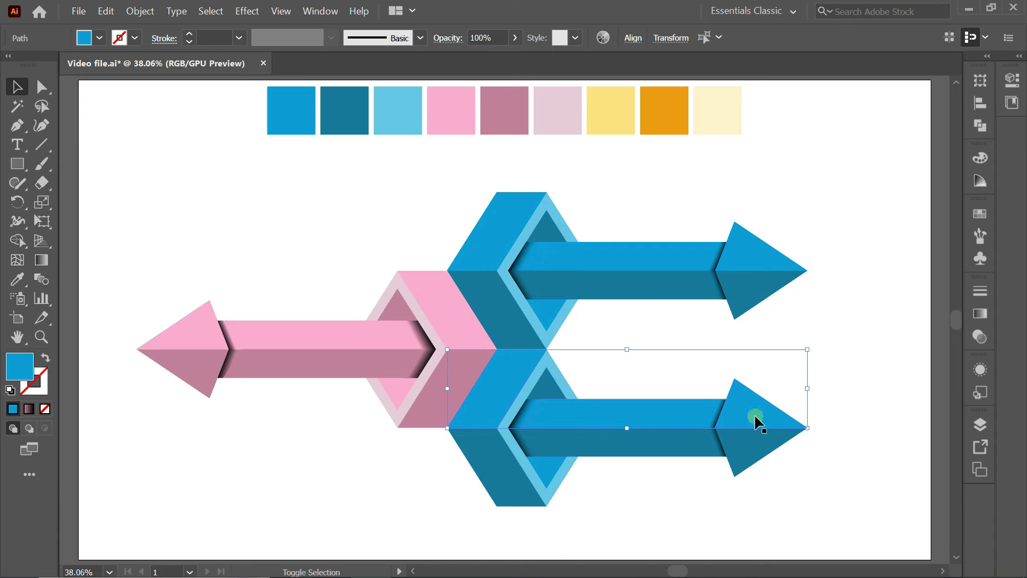
pyautogui.keyDown('shift'); pyautogui.click(569, 463); pyautogui.keyUp('shift')
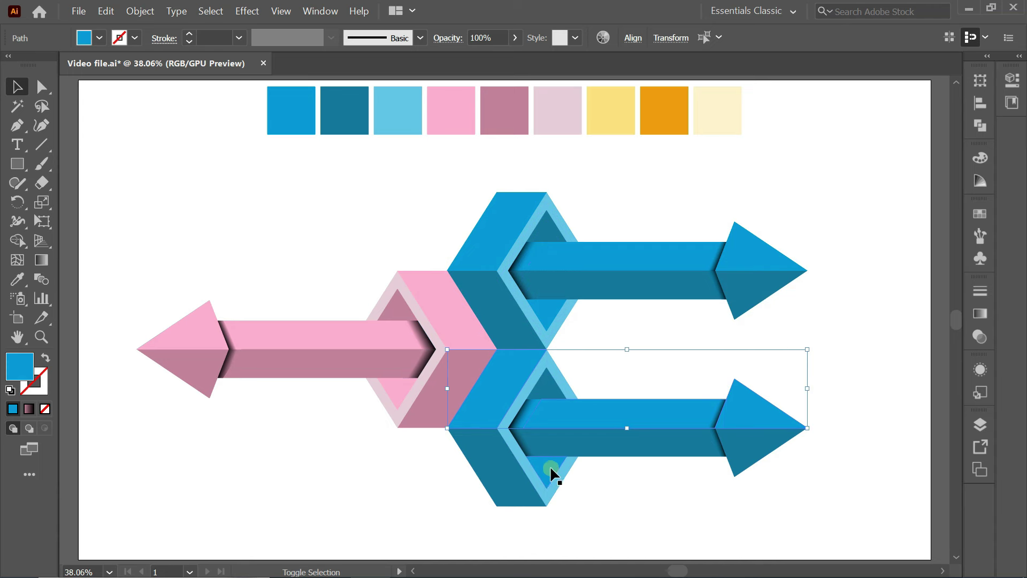
pyautogui.click(16, 280)
pyautogui.click(613, 111)
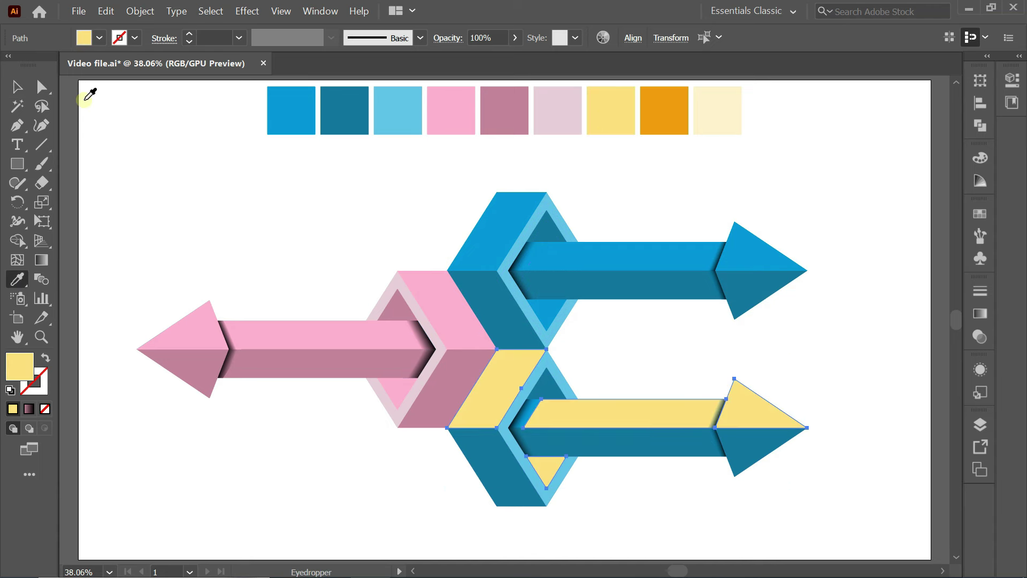
# Step: Recolour the lower arrow's four dark blue faces orange from the swatch
pyautogui.click(19, 89)
pyautogui.click(414, 339)
pyautogui.click(474, 457)
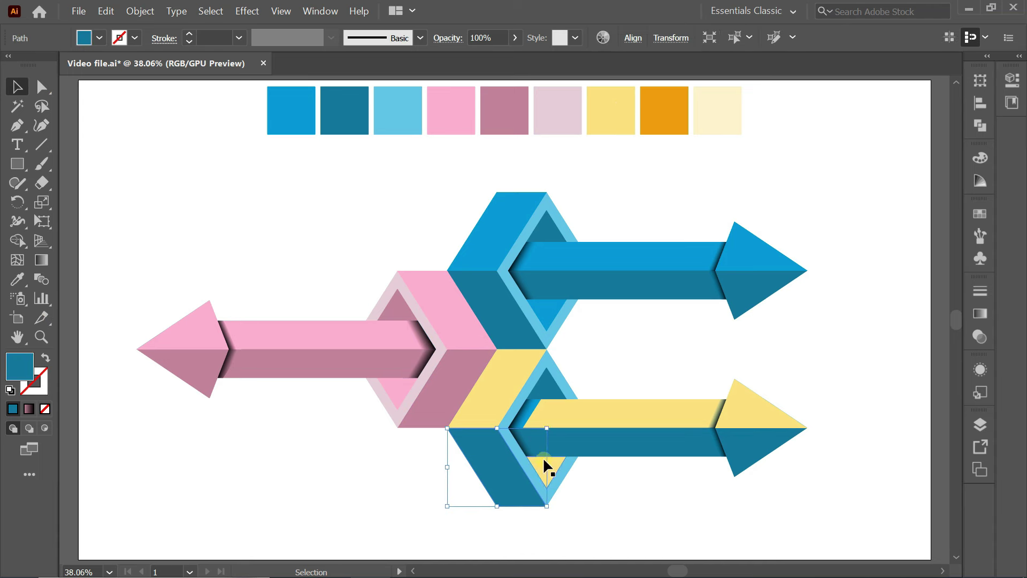
pyautogui.keyDown('shift'); pyautogui.click(550, 405); pyautogui.keyUp('shift')
pyautogui.keyDown('shift'); pyautogui.click(676, 445); pyautogui.keyUp('shift')
pyautogui.keyDown('shift'); pyautogui.click(755, 446); pyautogui.keyUp('shift')
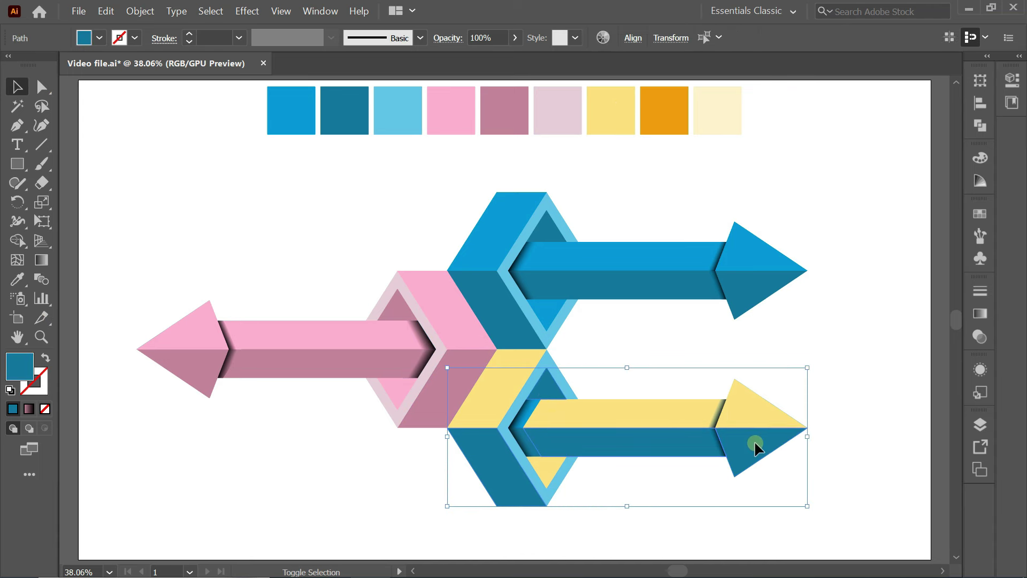
pyautogui.click(21, 279)
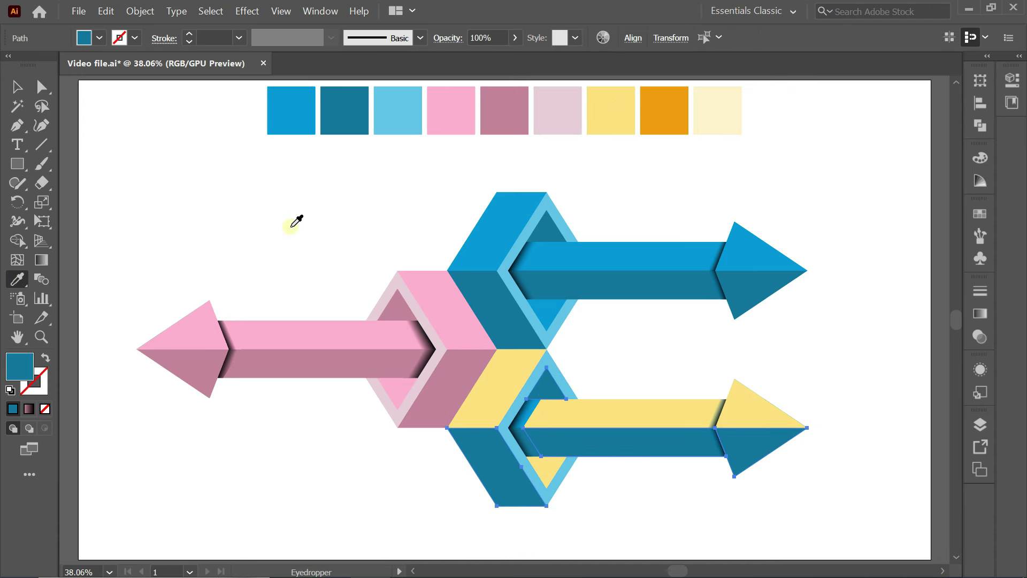
pyautogui.click(663, 111)
# Step: Make the lower arrow's chevron border pale cream from the swatch
pyautogui.click(15, 87)
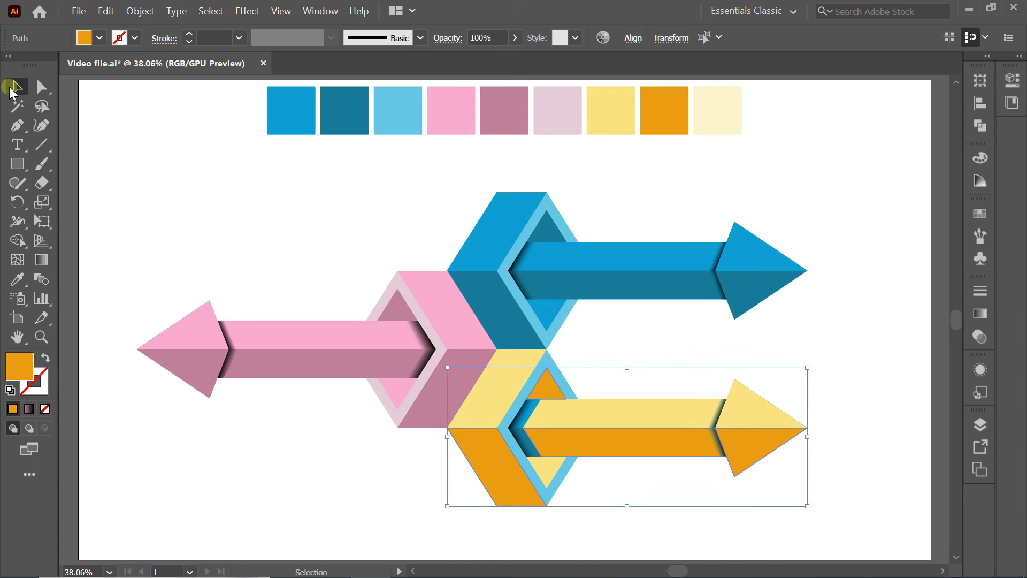
pyautogui.click(149, 191)
pyautogui.click(518, 409)
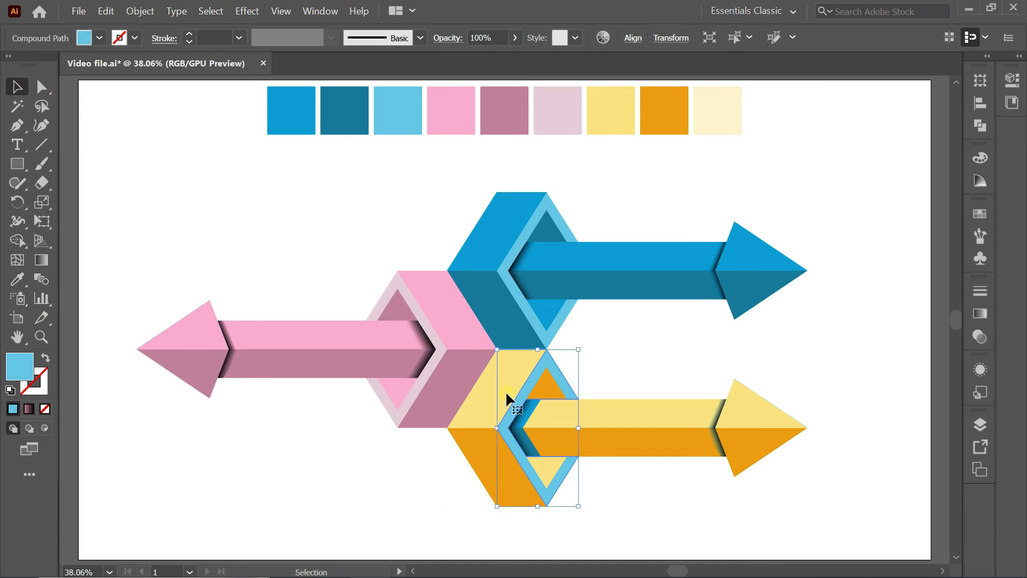
pyautogui.click(18, 279)
pyautogui.click(717, 110)
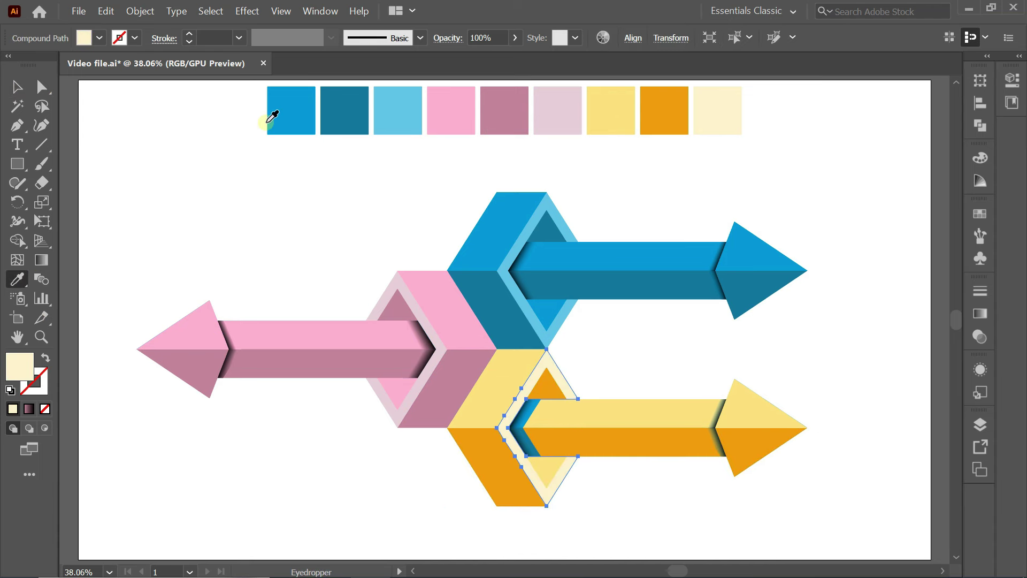
pyautogui.click(14, 87)
pyautogui.click(102, 136)
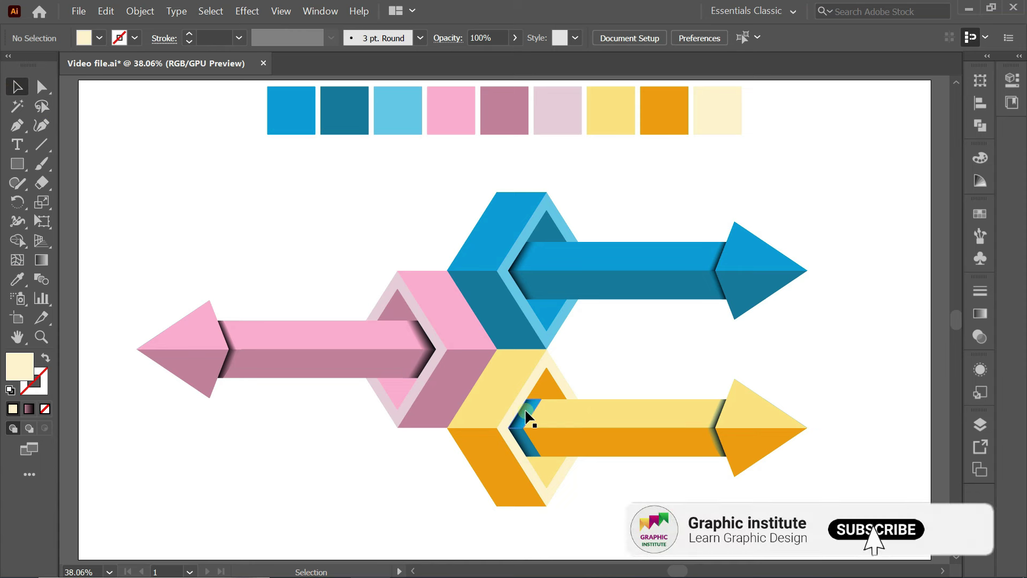
# Step: Tint the notch and lower-shaft shadow gradients light yellow and orange respectively
pyautogui.click(526, 418)
pyautogui.click(978, 314)
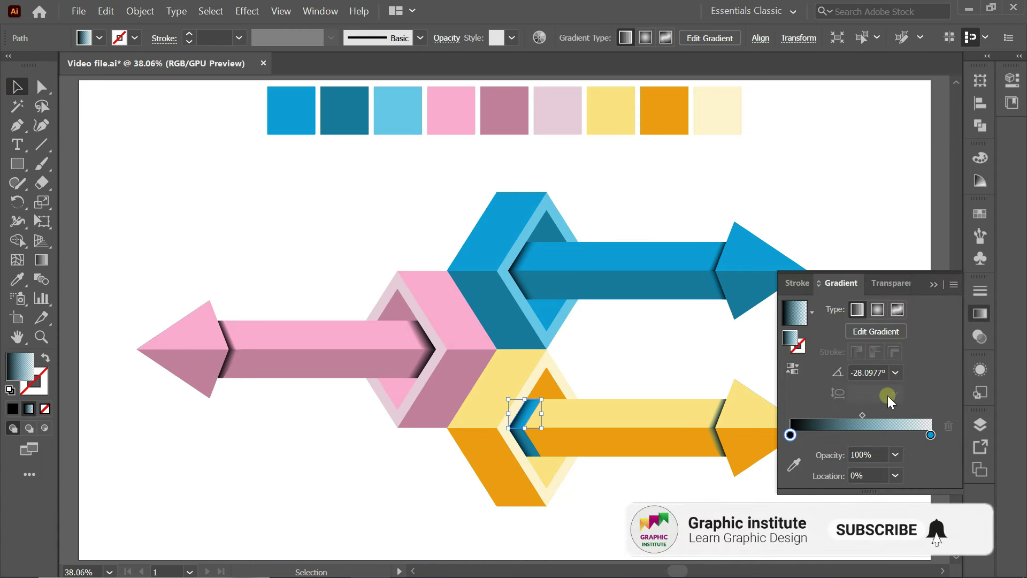
pyautogui.click(930, 434)
pyautogui.click(794, 464)
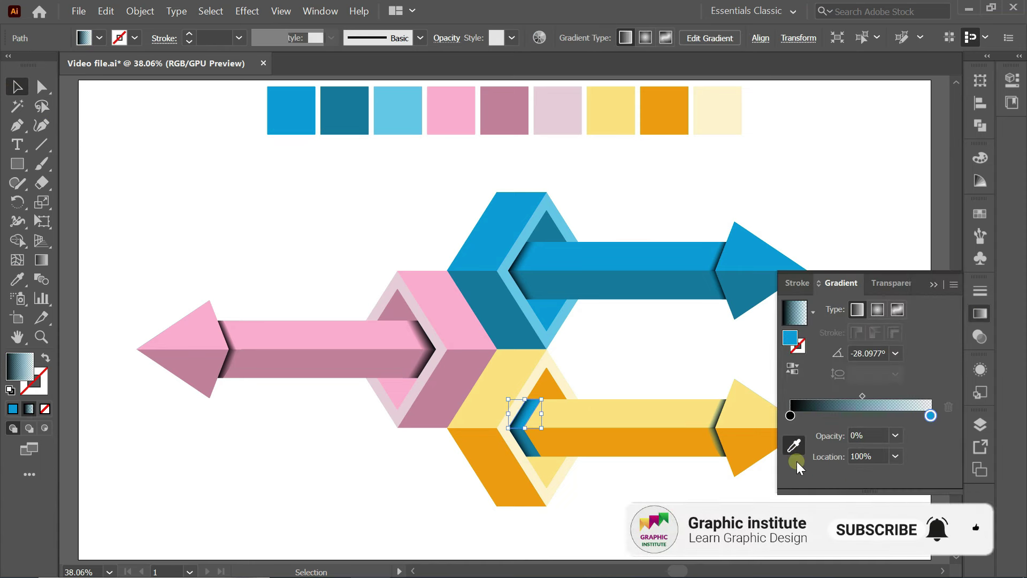
pyautogui.click(572, 418)
pyautogui.click(17, 87)
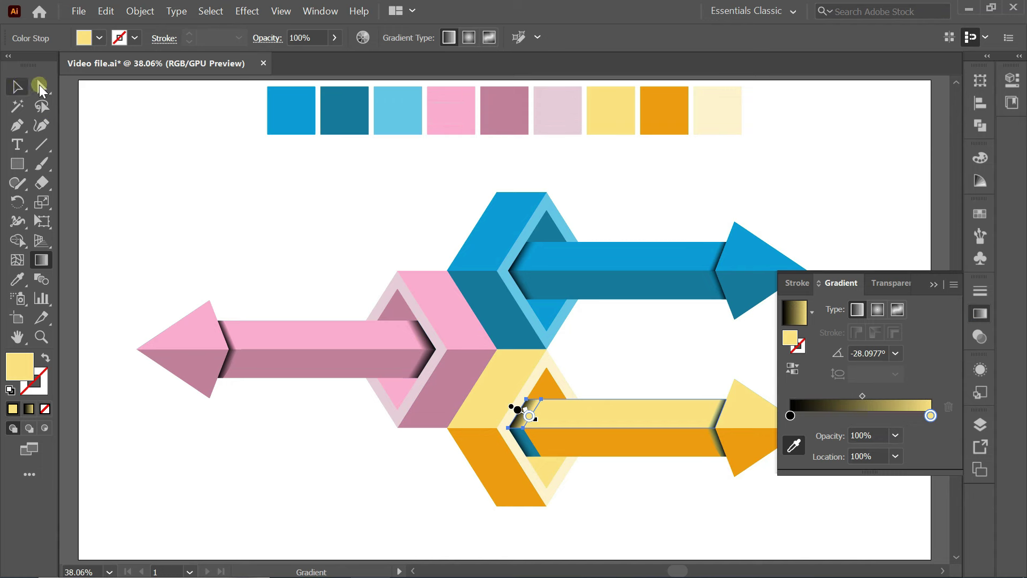
pyautogui.click(523, 442)
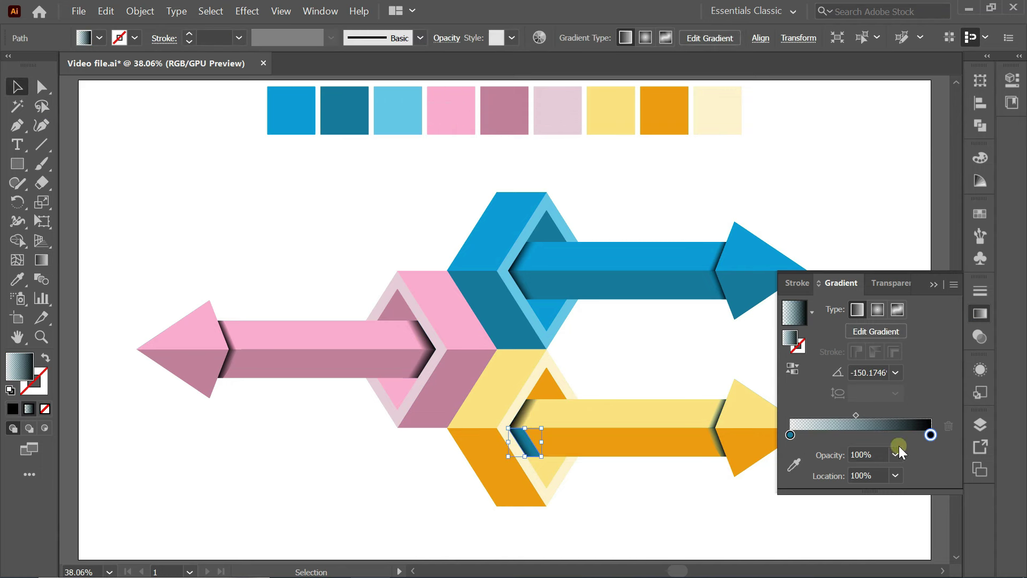
pyautogui.click(791, 434)
pyautogui.click(794, 464)
pyautogui.click(557, 444)
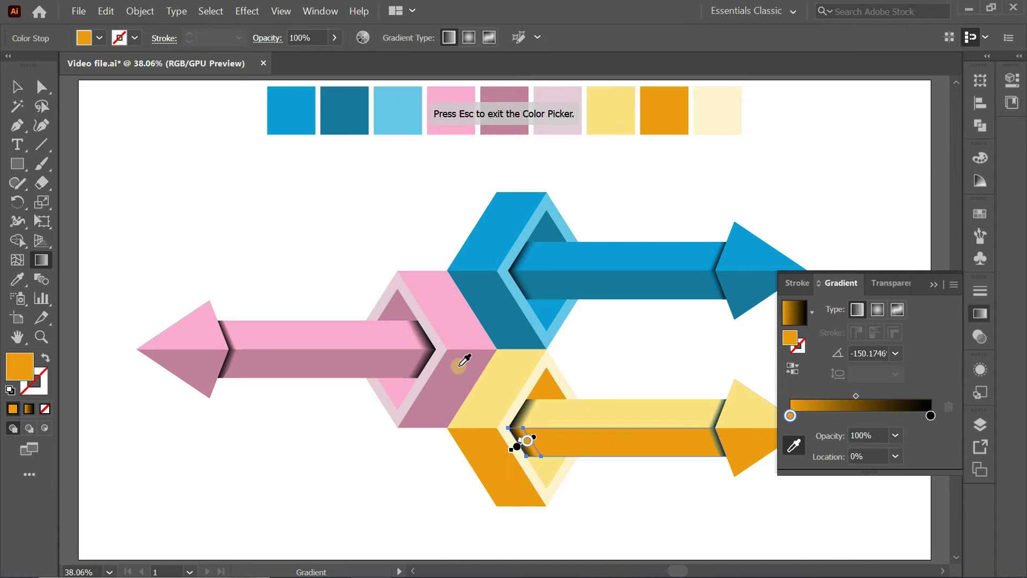
pyautogui.press('Escape')
# Step: Tint the arrowhead's top and bottom shadow gradients light yellow and orange
pyautogui.click(717, 415)
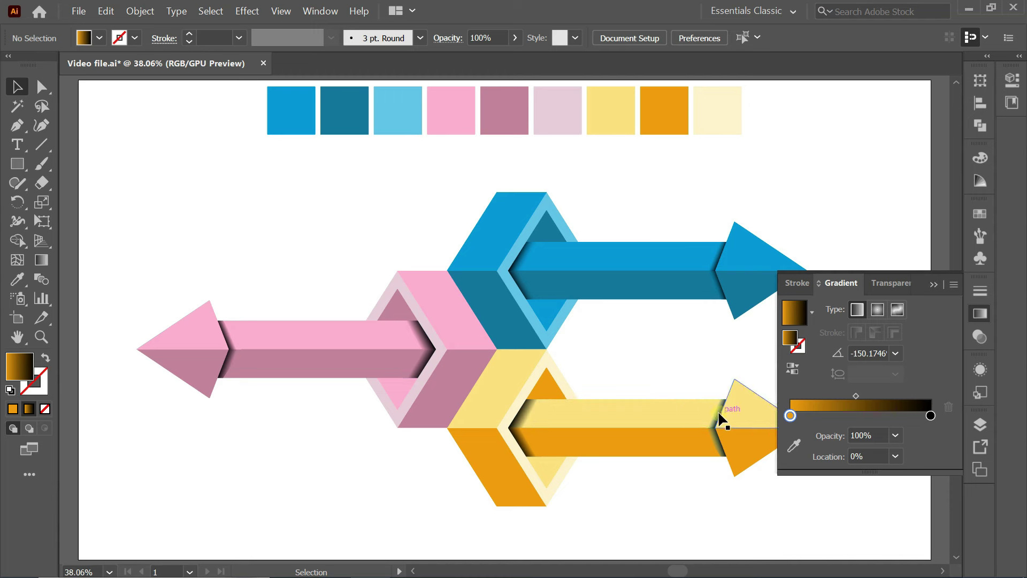
pyautogui.press('g')
pyautogui.click(714, 413)
pyautogui.click(651, 418)
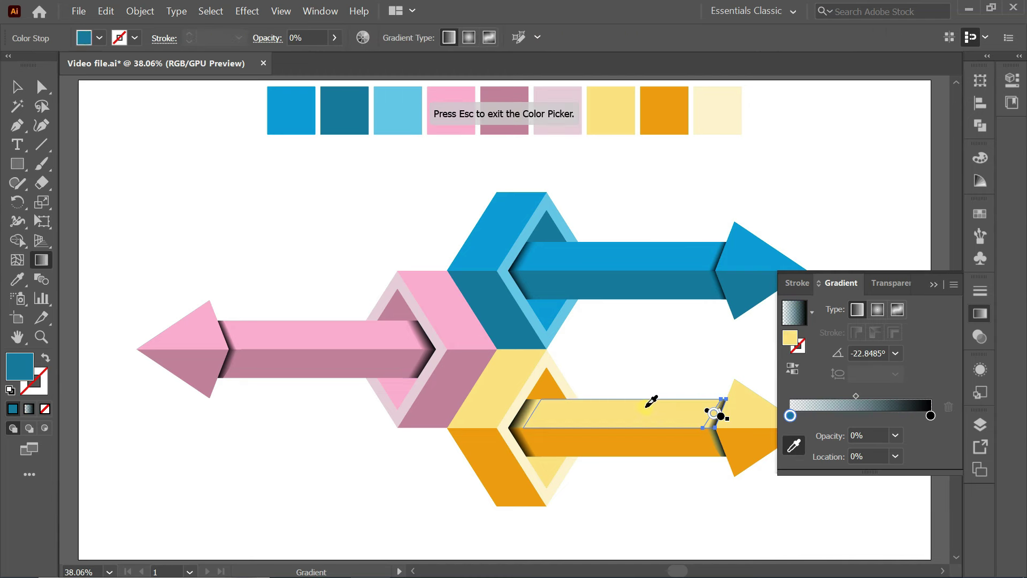
pyautogui.click(24, 92)
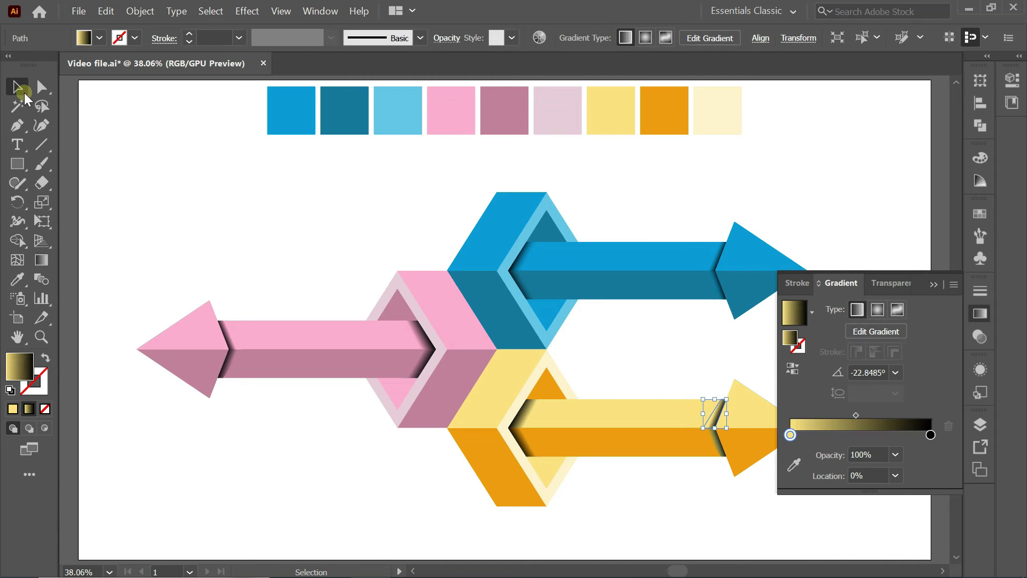
pyautogui.click(715, 445)
pyautogui.click(794, 465)
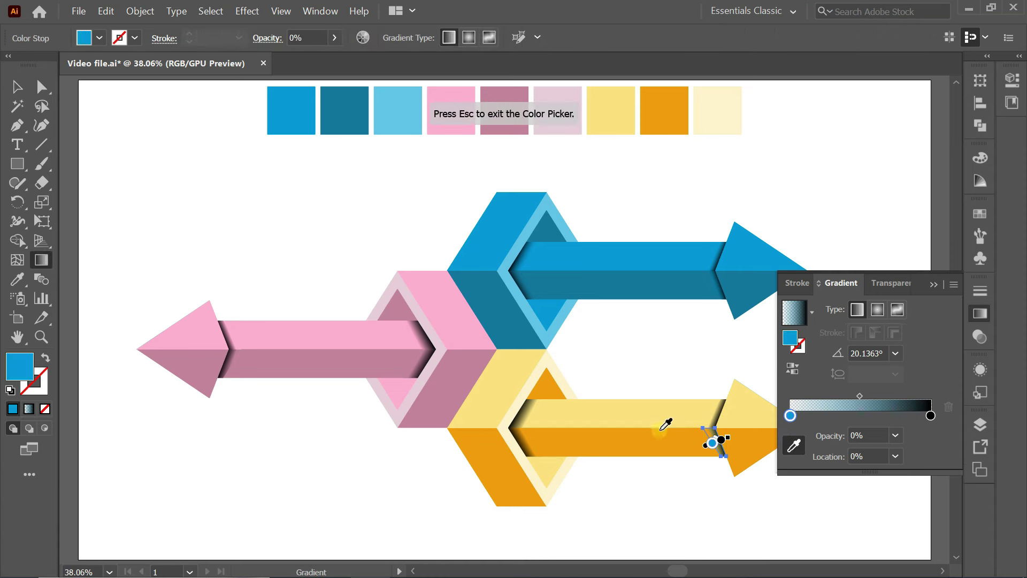
pyautogui.click(653, 434)
pyautogui.click(17, 86)
pyautogui.click(856, 241)
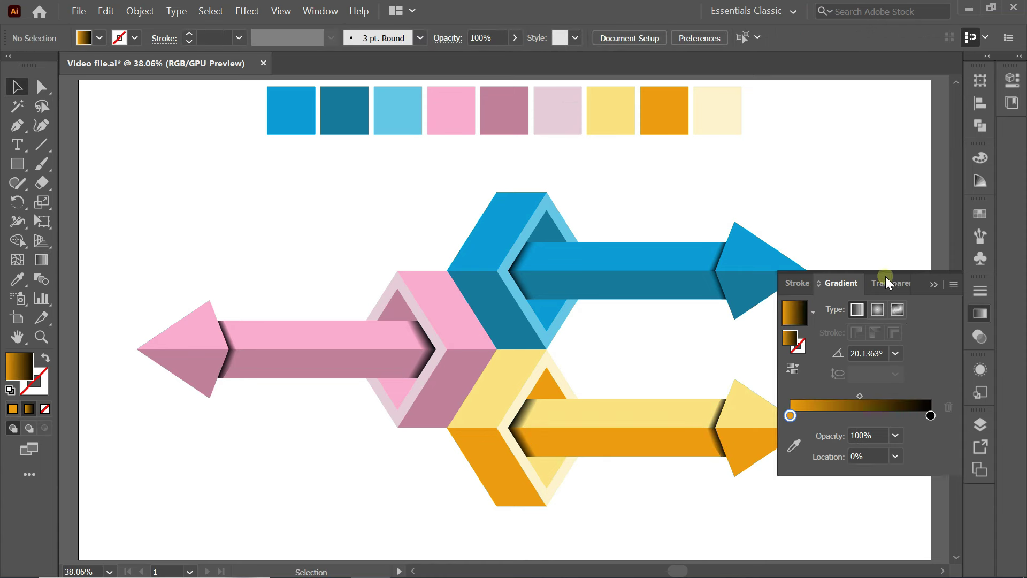
pyautogui.click(933, 284)
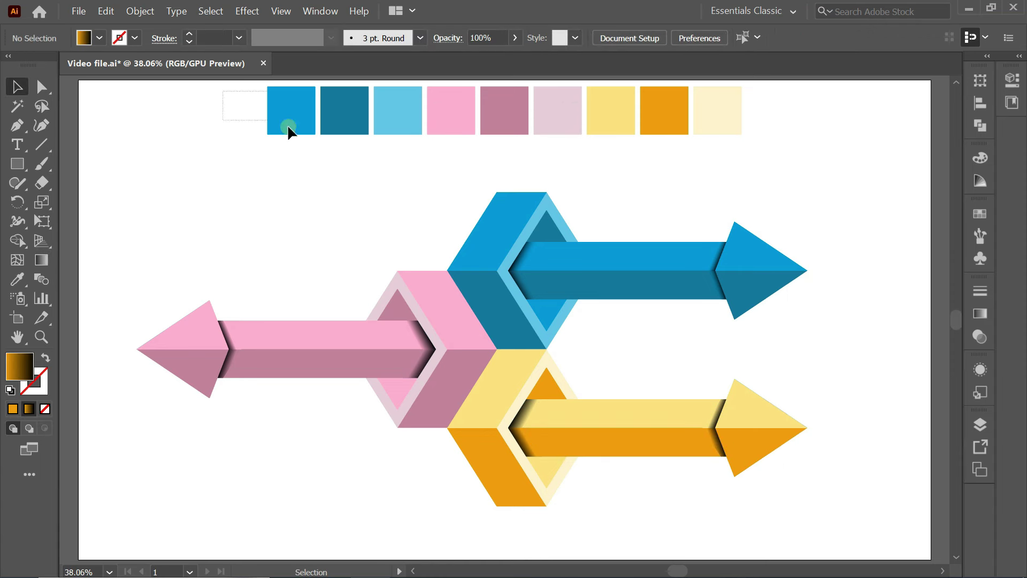
# Step: Delete the colour swatches and group all the arrow pieces together
pyautogui.moveTo(288, 130); pyautogui.dragTo(773, 176)
pyautogui.press('Delete')
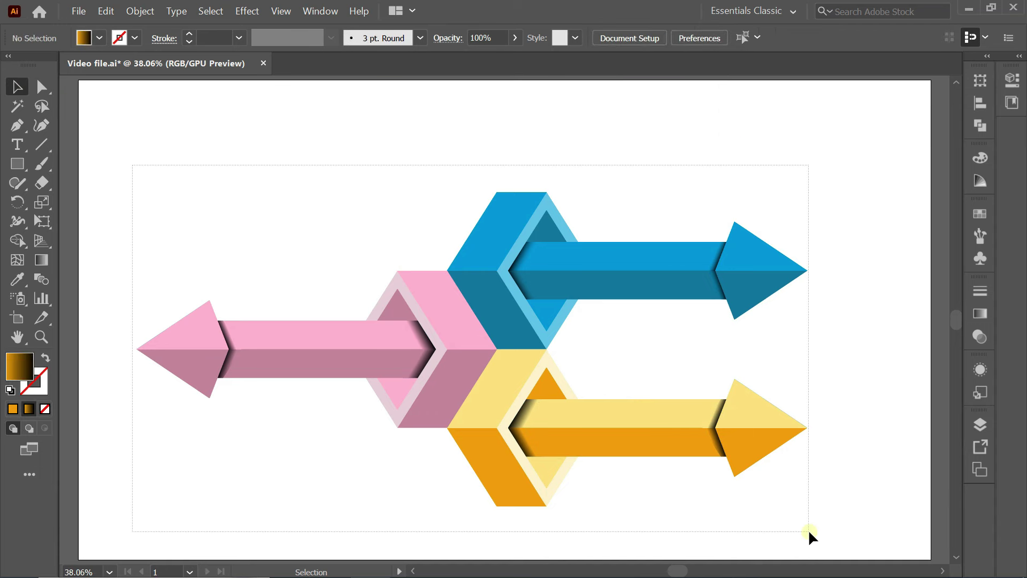
pyautogui.moveTo(132, 164); pyautogui.dragTo(816, 543)
pyautogui.rightClick(680, 340)
pyautogui.click(716, 443)
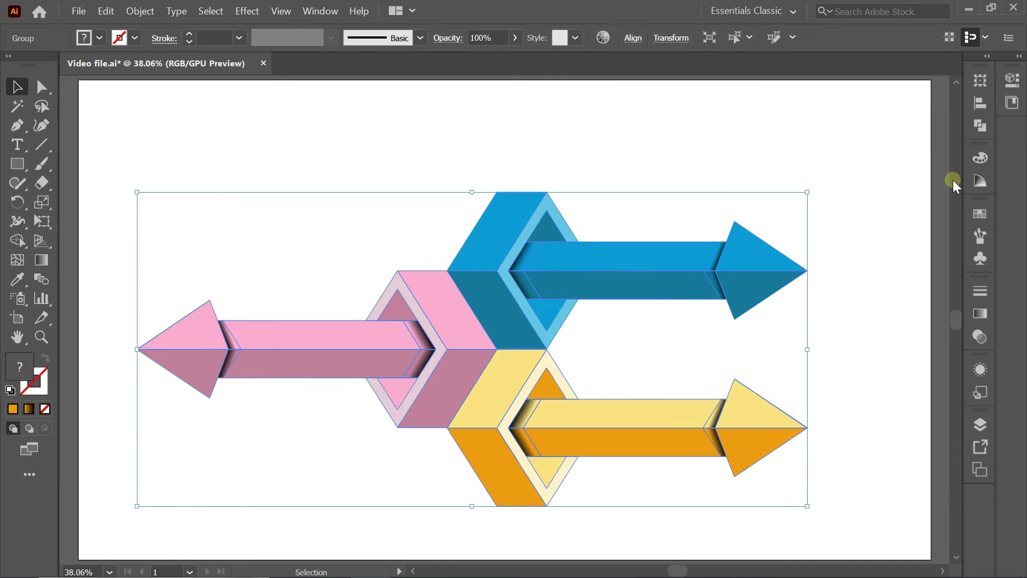
# Step: Centre the arrow group horizontally and vertically, then scale it up to fill the artboard
pyautogui.click(978, 105)
pyautogui.click(821, 116)
pyautogui.click(918, 117)
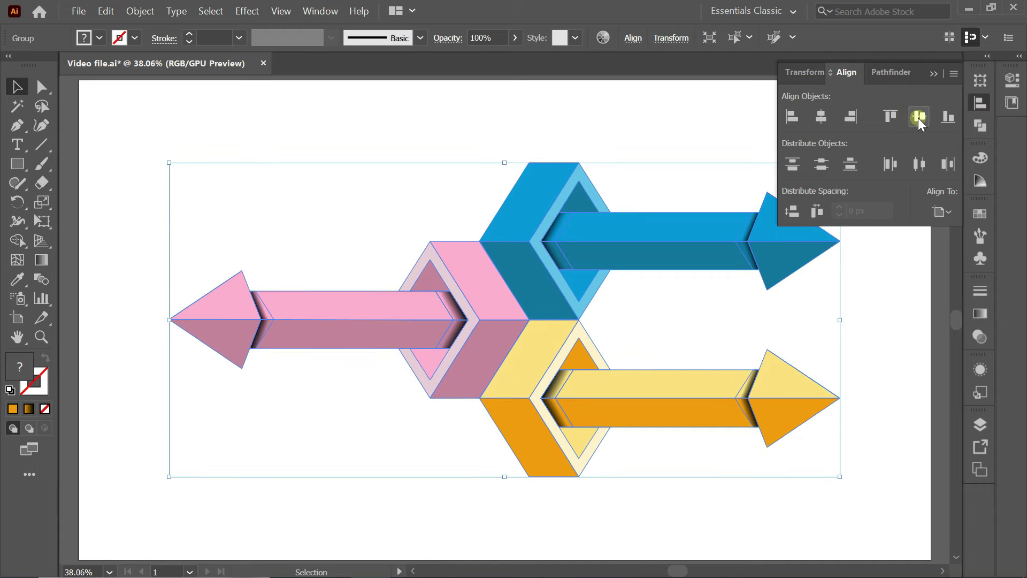
pyautogui.click(929, 75)
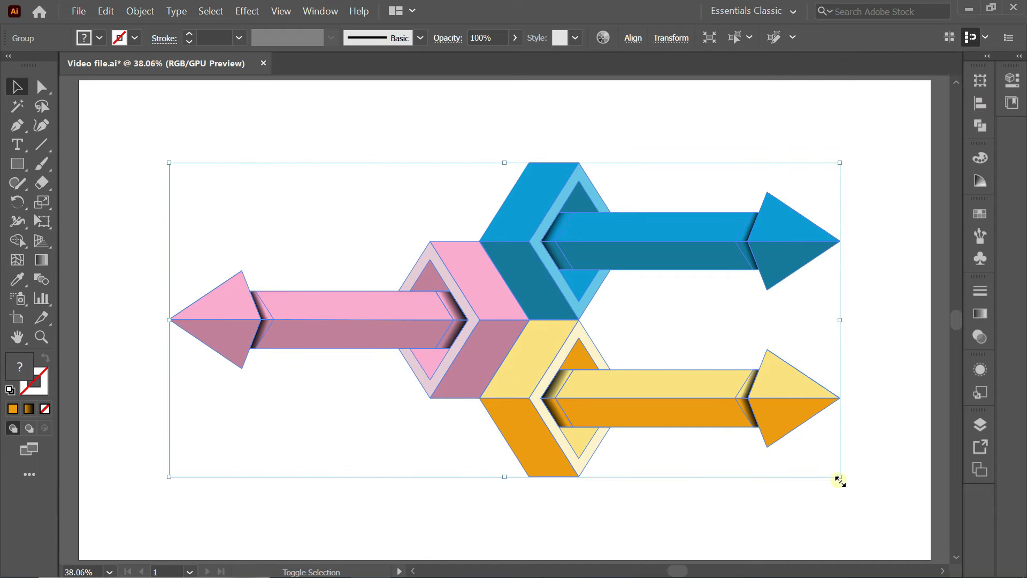
pyautogui.moveTo(839, 480); pyautogui.dragTo(908, 522)
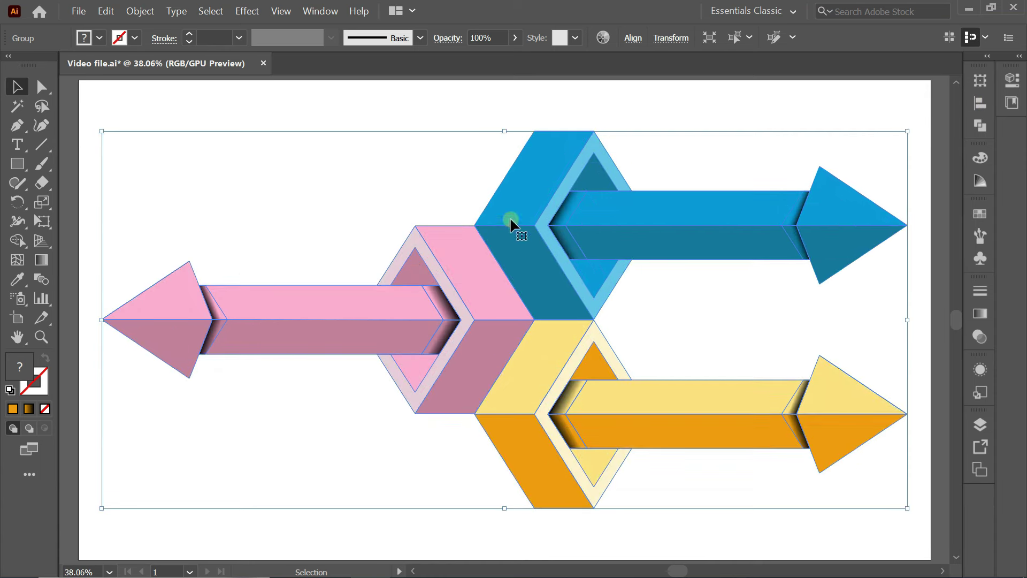
pyautogui.click(445, 179)
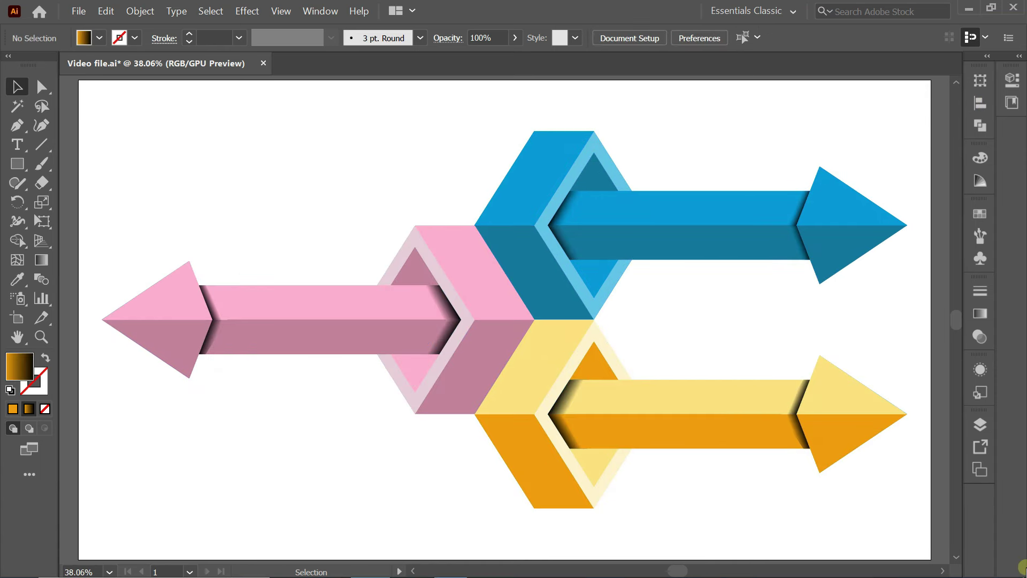